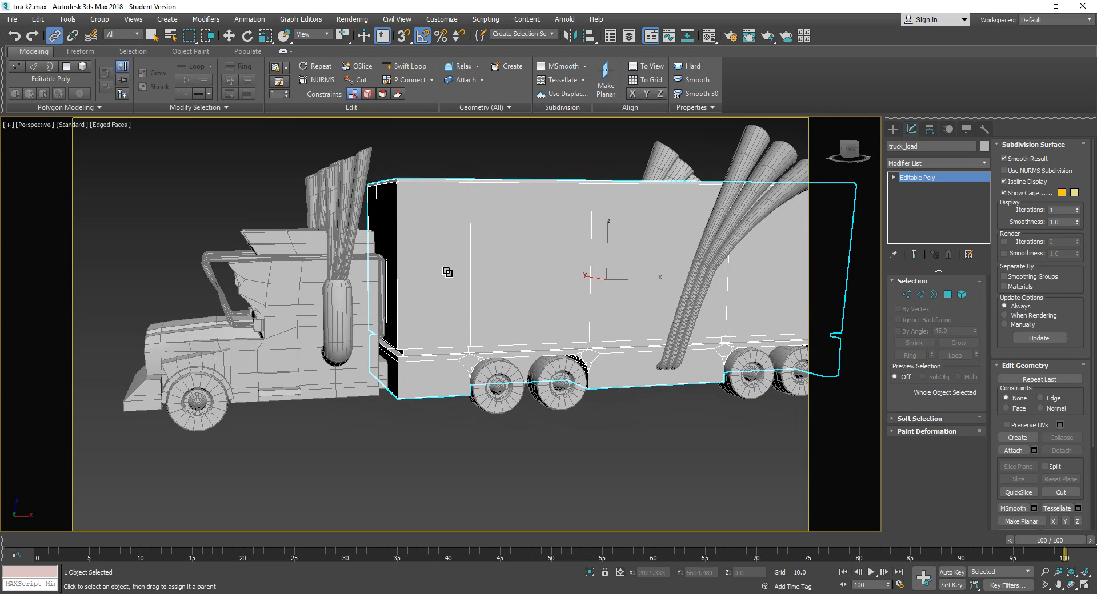
Link the near-side front wheel to the cab body as its parent
{"action": "left_click_drag", "start_coordinate": [287, 385], "coordinate": [288, 386]}
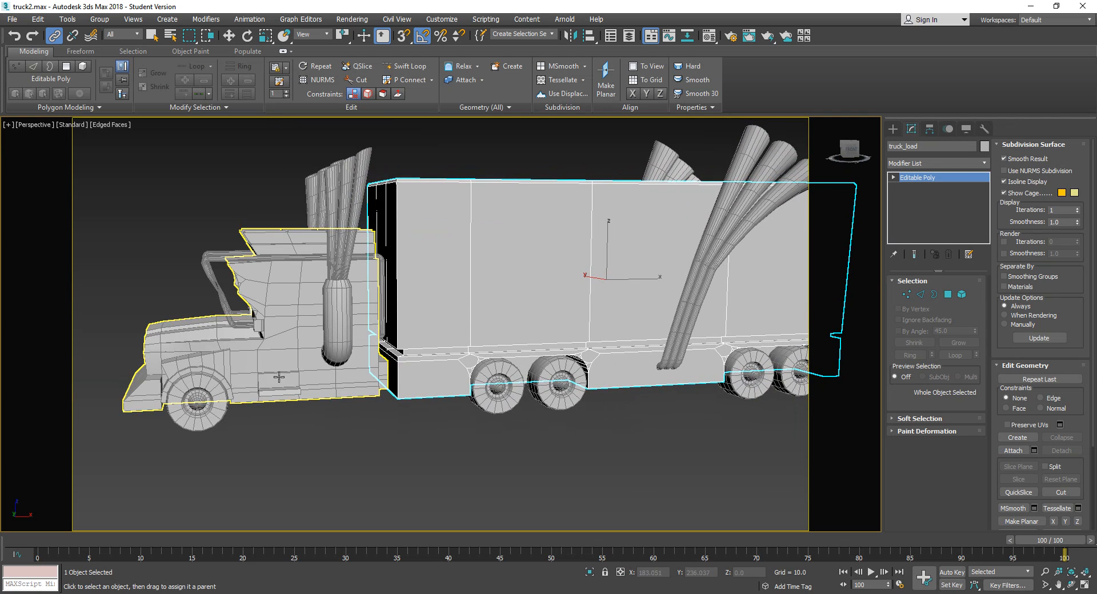
{"action": "left_click", "coordinate": [211, 428]}
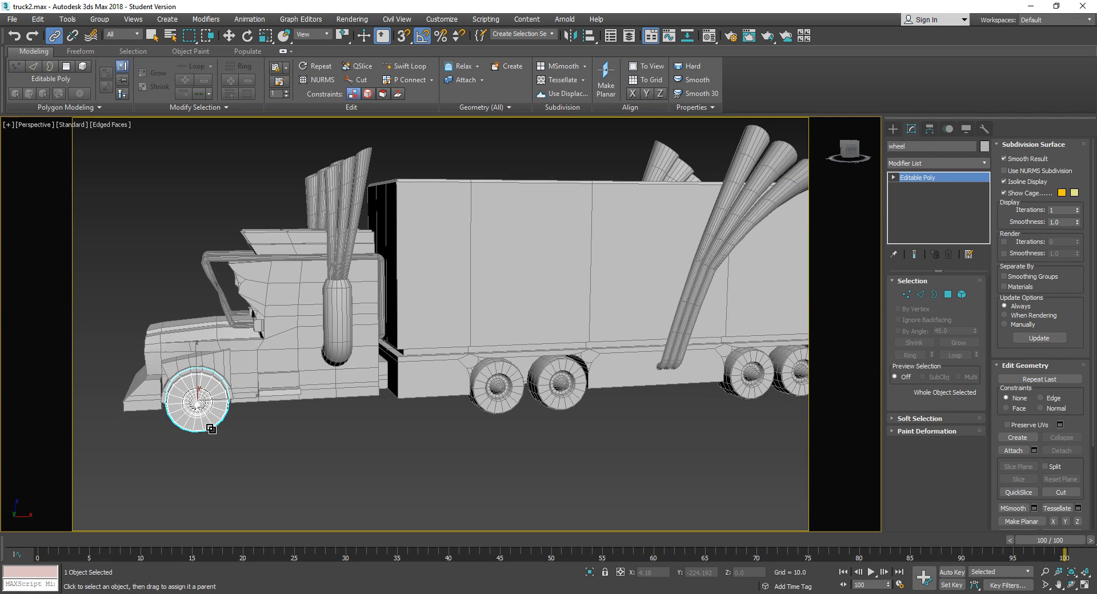
{"action": "right_click", "coordinate": [207, 428]}
{"action": "left_click", "coordinate": [373, 438]}
{"action": "middle_click_drag", "start_coordinate": [283, 410], "coordinate": [286, 423]}
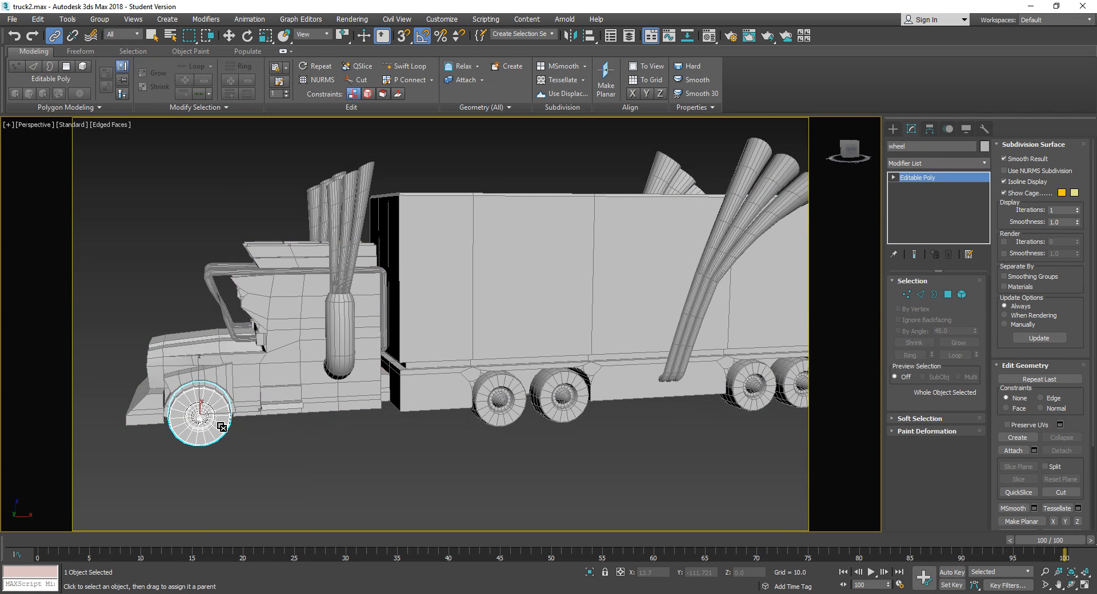
{"action": "left_click_drag", "start_coordinate": [219, 428], "coordinate": [279, 375]}
{"action": "right_click", "coordinate": [299, 449]}
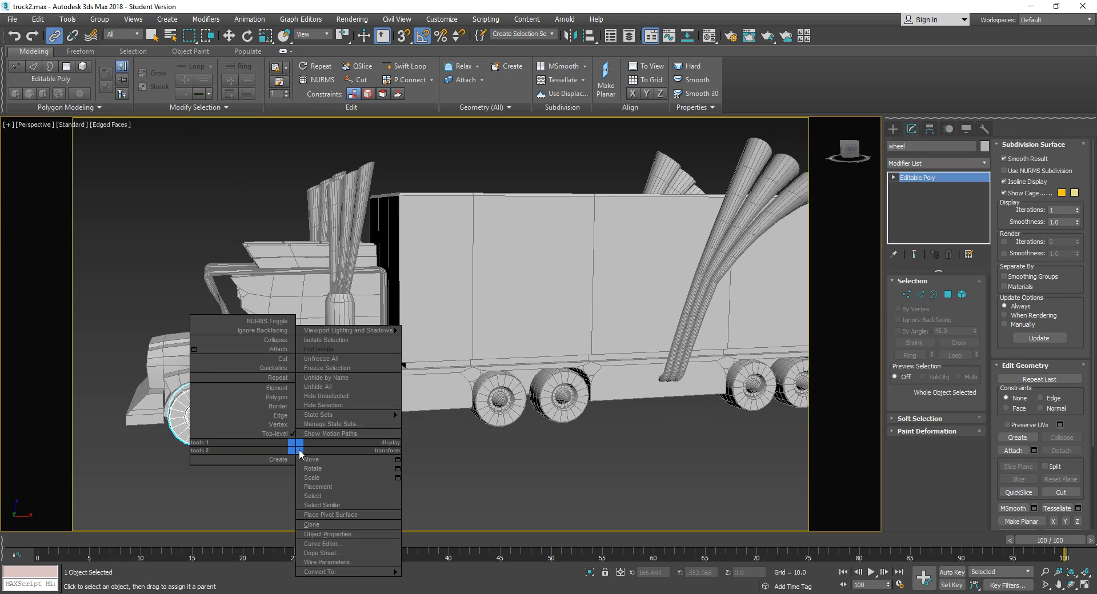
{"action": "left_click", "coordinate": [433, 475]}
Try moving the cab body to test the wheel link, and undo the move
{"action": "left_click", "coordinate": [300, 344]}
{"action": "key", "text": "w"}
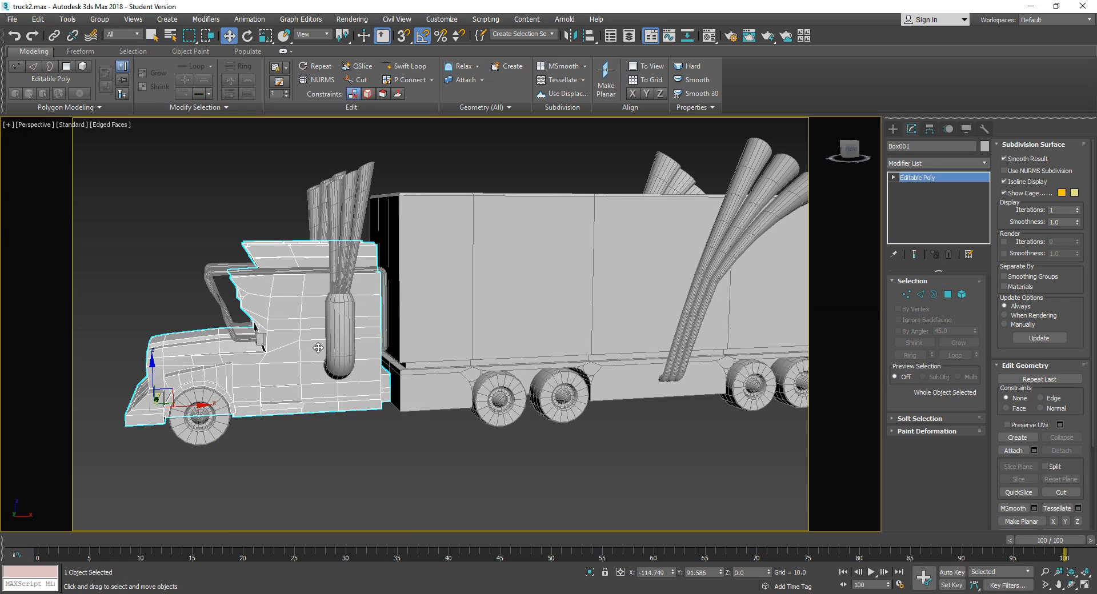
{"action": "left_click_drag", "start_coordinate": [187, 409], "coordinate": [334, 431]}
{"action": "key", "text": "ctrl+z"}
{"action": "middle_click_drag", "start_coordinate": [268, 410], "coordinate": [377, 452], "text": "alt"}
{"action": "middle_click_drag", "start_coordinate": [223, 374], "coordinate": [293, 371], "text": "alt"}
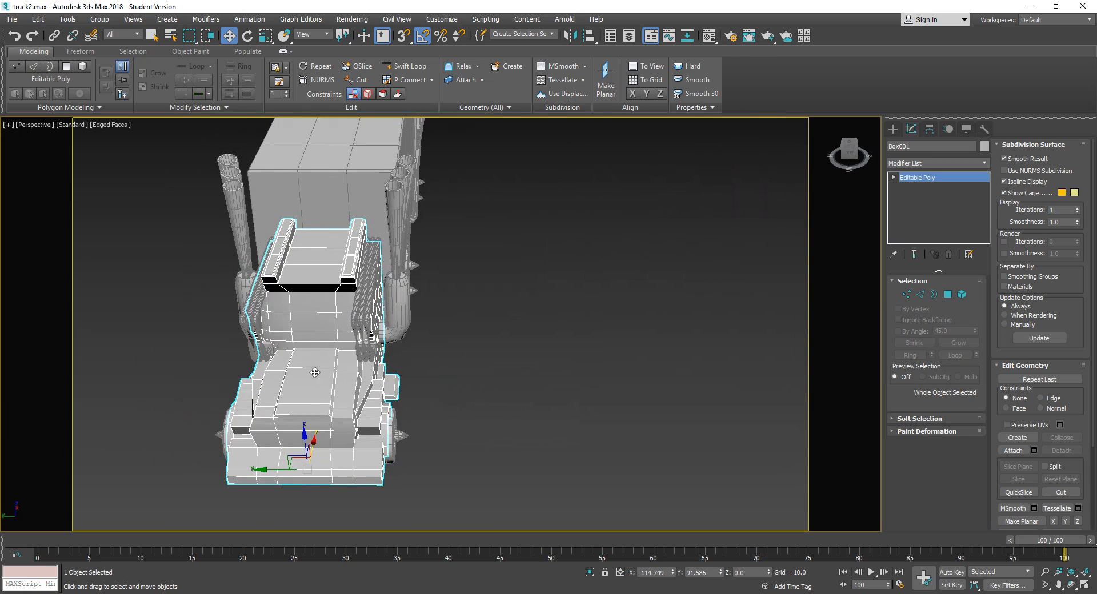
{"action": "scroll", "coordinate": [320, 377], "scroll_direction": "up", "scroll_amount": 5}
{"action": "scroll", "coordinate": [364, 392], "scroll_direction": "up", "scroll_amount": 3}
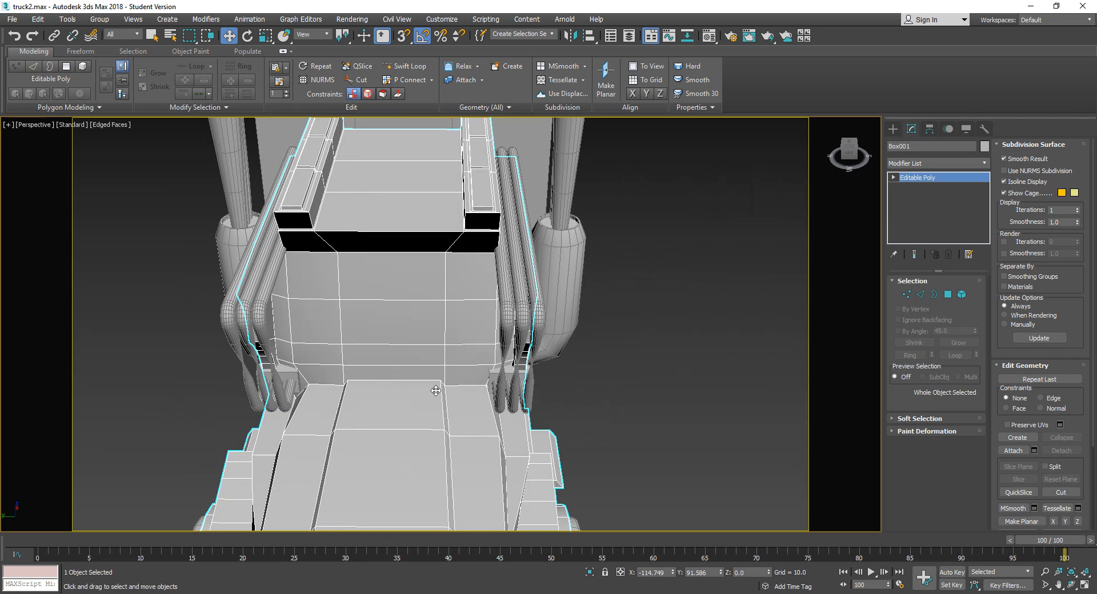
{"action": "left_click", "coordinate": [947, 295]}
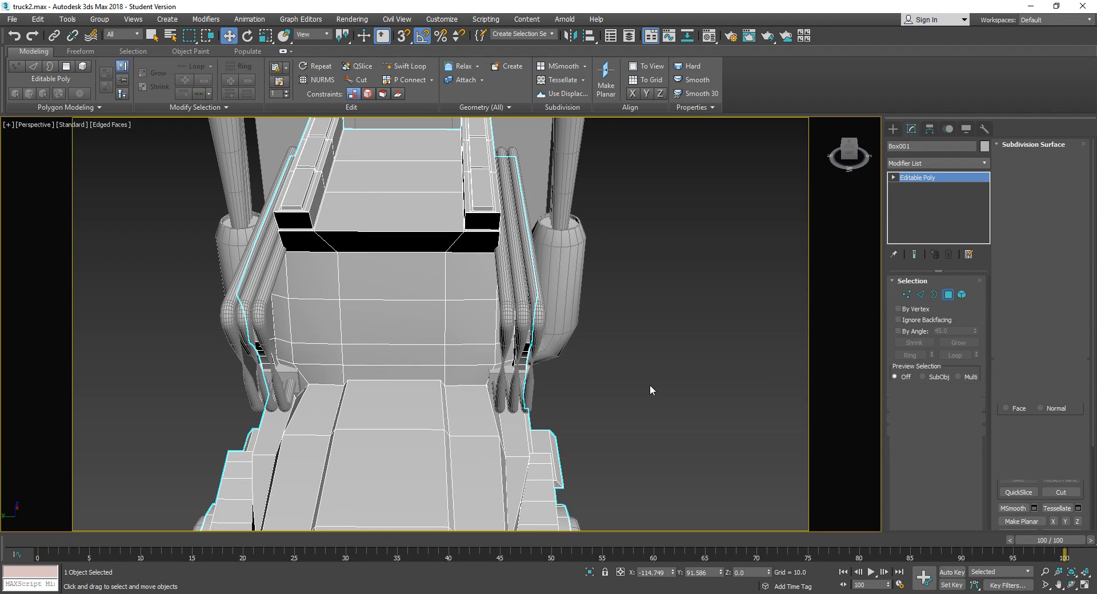
{"action": "left_click", "coordinate": [952, 295]}
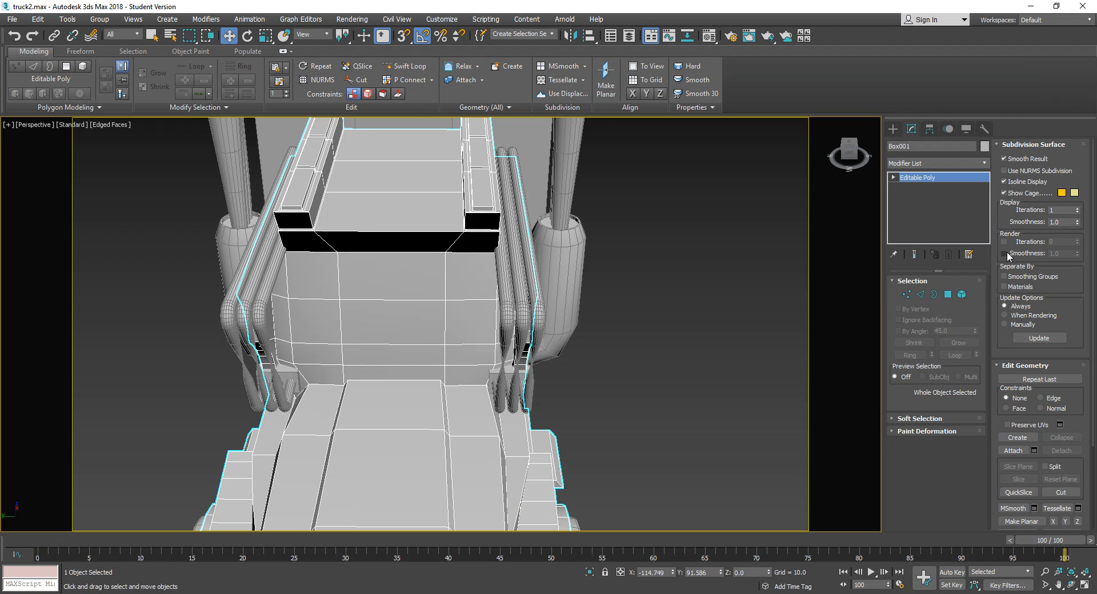
{"action": "left_click", "coordinate": [948, 294]}
{"action": "middle_click_drag", "start_coordinate": [656, 361], "coordinate": [631, 340], "text": "alt"}
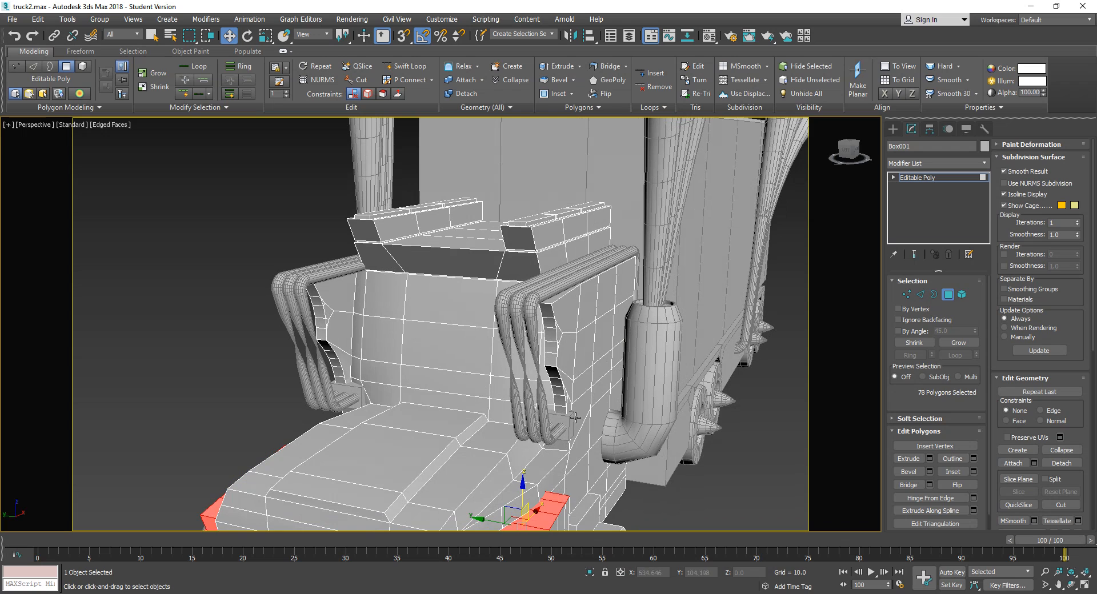
{"action": "left_click", "coordinate": [947, 294]}
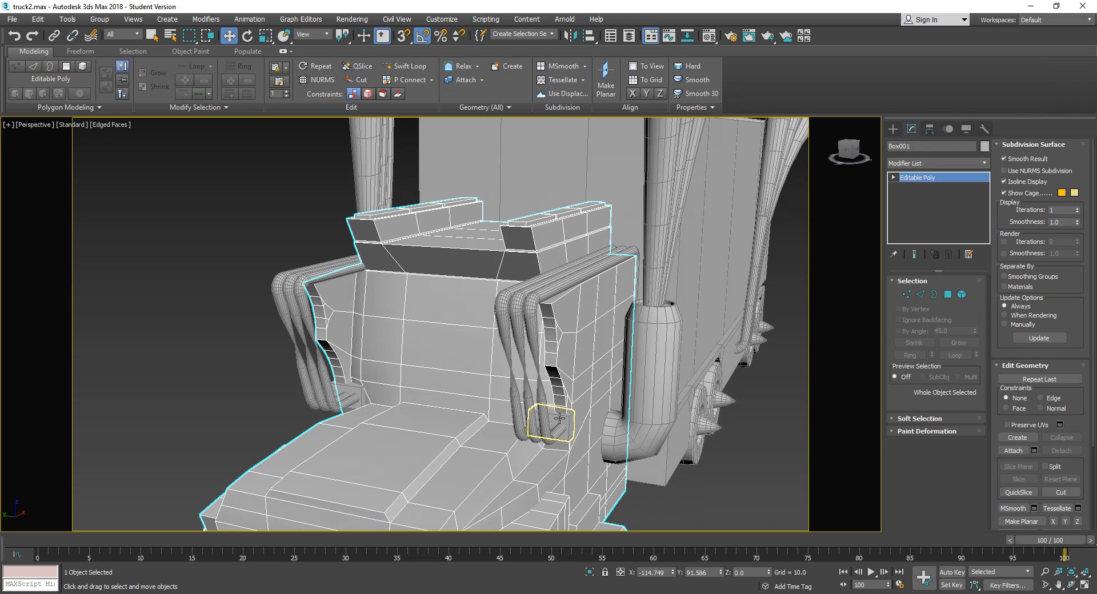
Attach the opposite pipe bracket to the bracket on the near side of the cab
{"action": "left_click", "coordinate": [551, 422]}
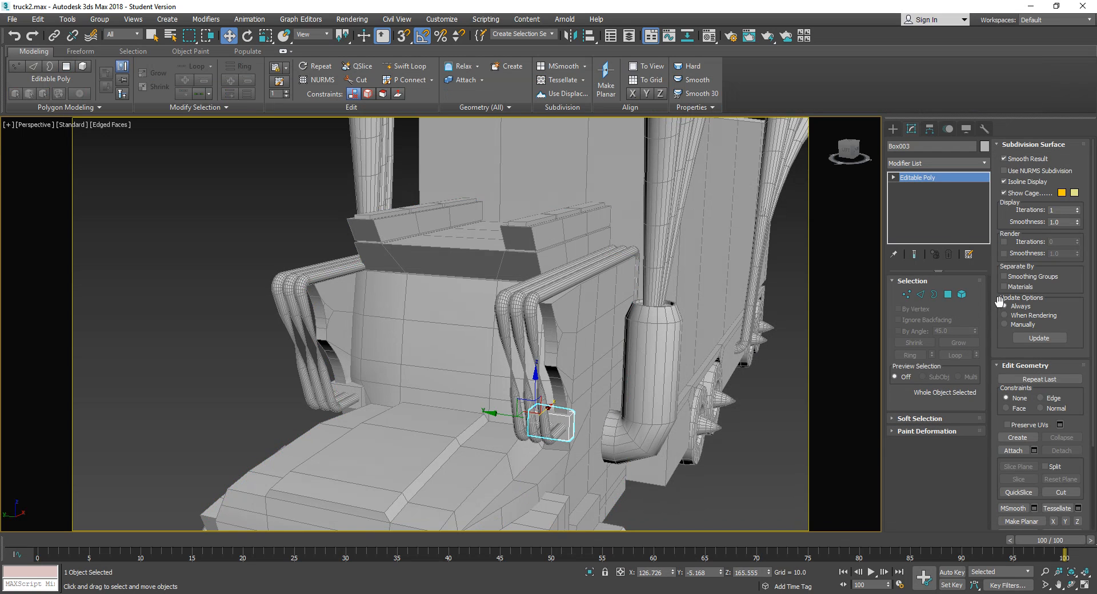
{"action": "left_click", "coordinate": [1013, 451]}
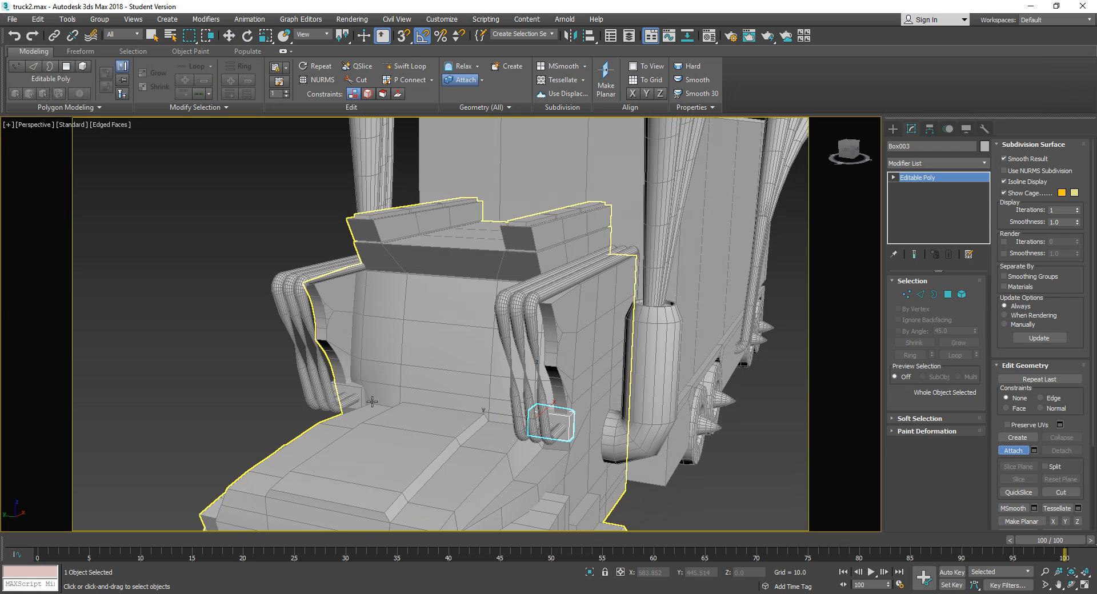
{"action": "left_click", "coordinate": [352, 391]}
{"action": "key", "text": "4"}
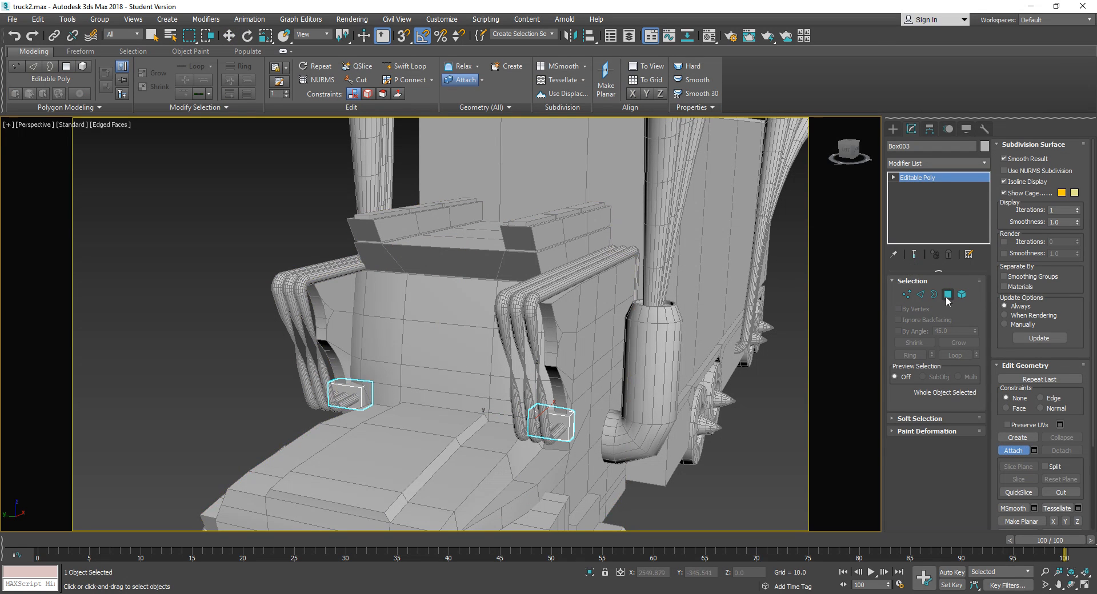
{"action": "left_click", "coordinate": [351, 396]}
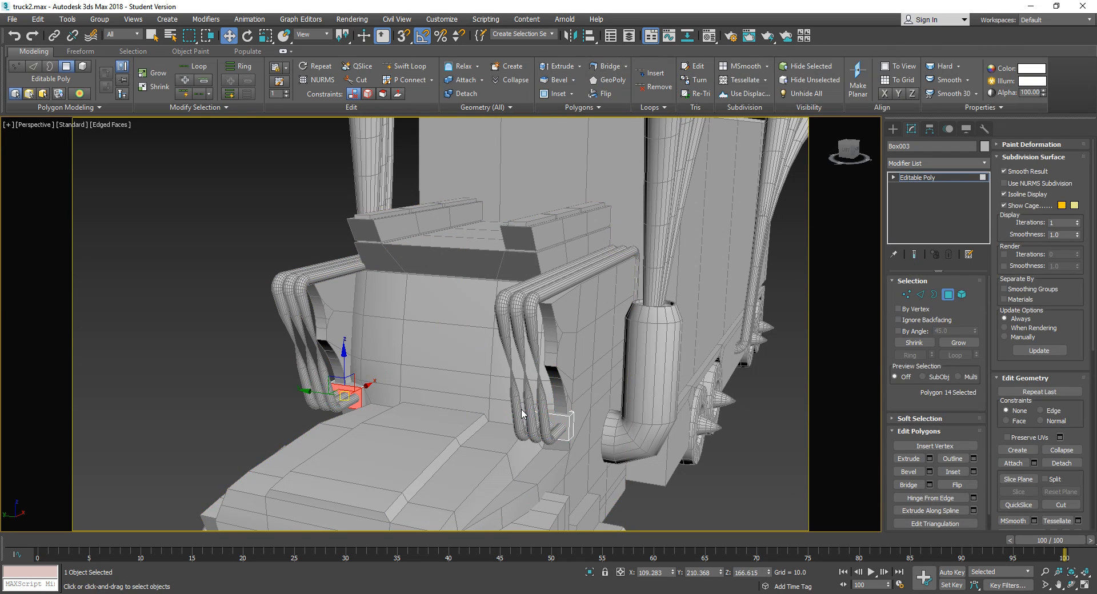
{"action": "left_click", "coordinate": [563, 428], "text": "ctrl"}
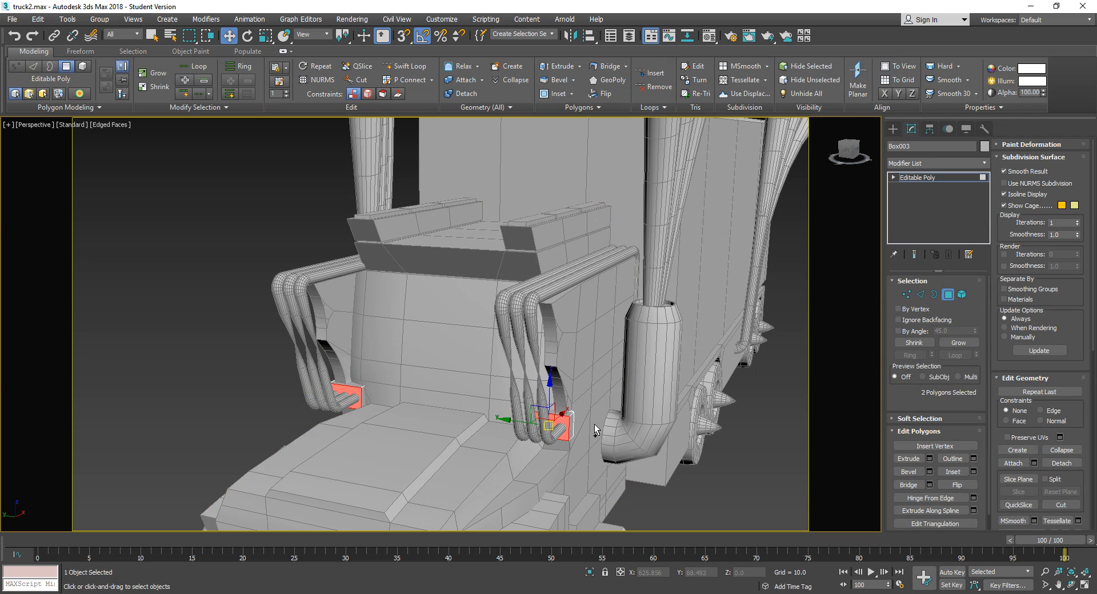
{"action": "left_click", "coordinate": [958, 342]}
{"action": "key", "text": "ctrl+d"}
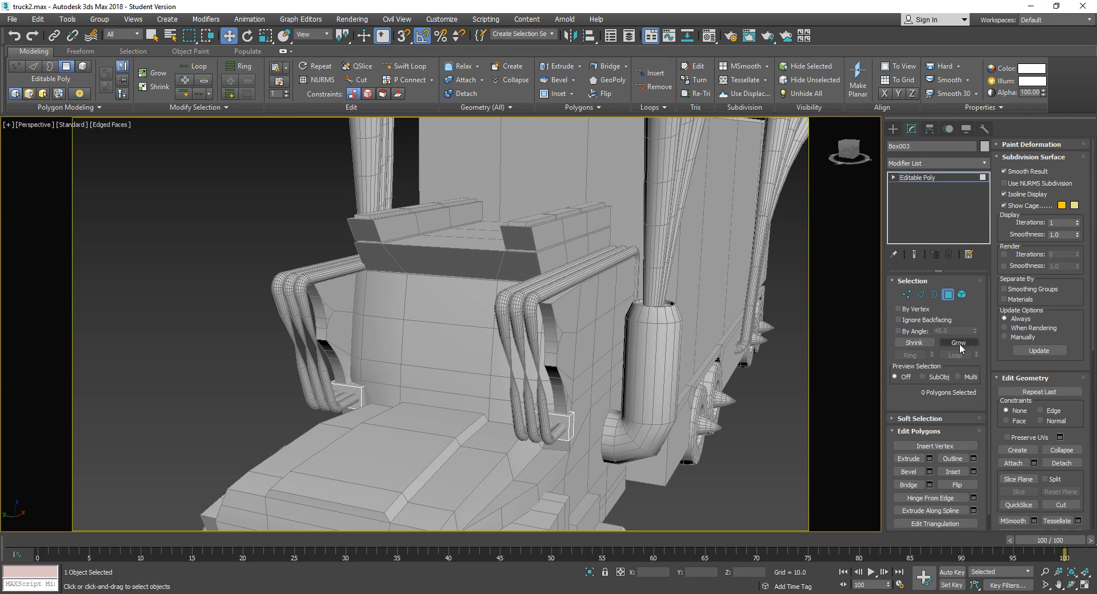
Move one outer edge of each pipe bracket inward along Y toward the cab, to about Y -40.2 and Y 224.2
{"action": "middle_click_drag", "start_coordinate": [679, 433], "coordinate": [596, 433], "text": "alt"}
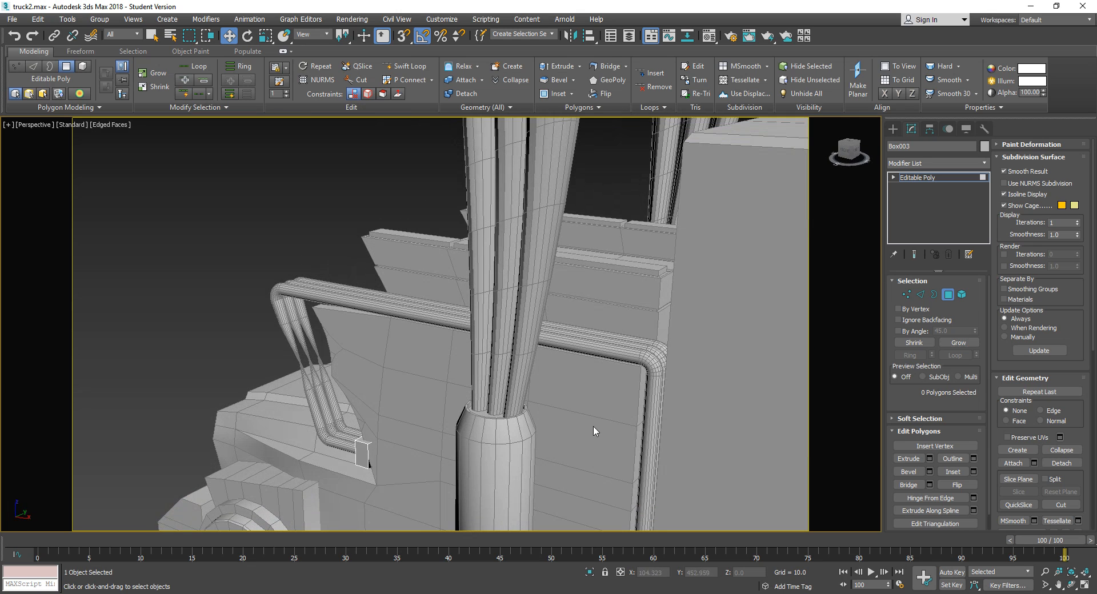
{"action": "left_click", "coordinate": [919, 294]}
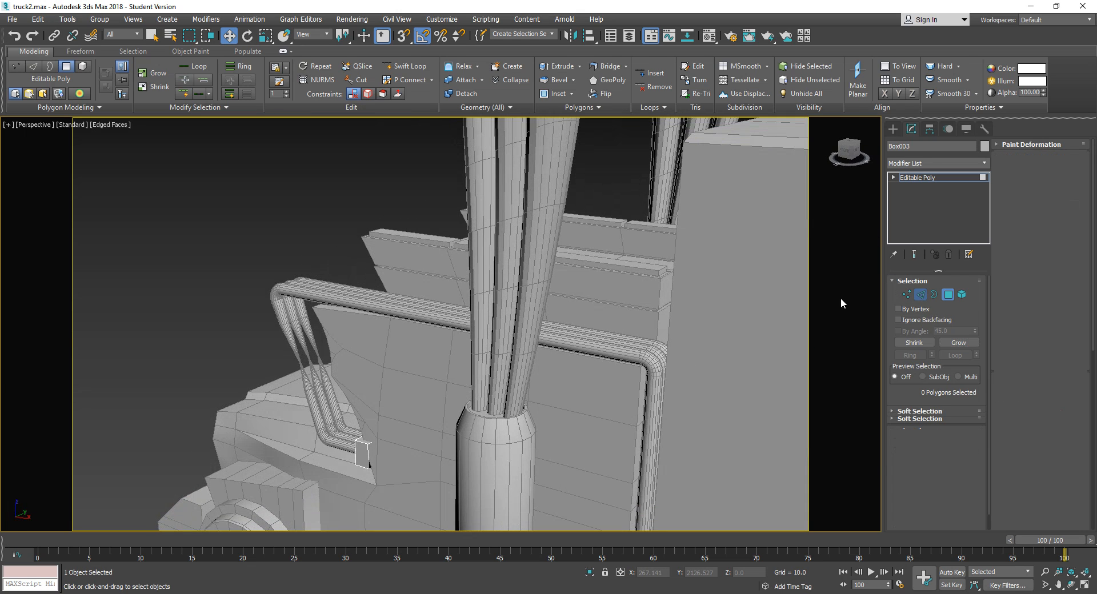
{"action": "left_click", "coordinate": [367, 457]}
{"action": "left_click_drag", "start_coordinate": [394, 443], "coordinate": [391, 447]}
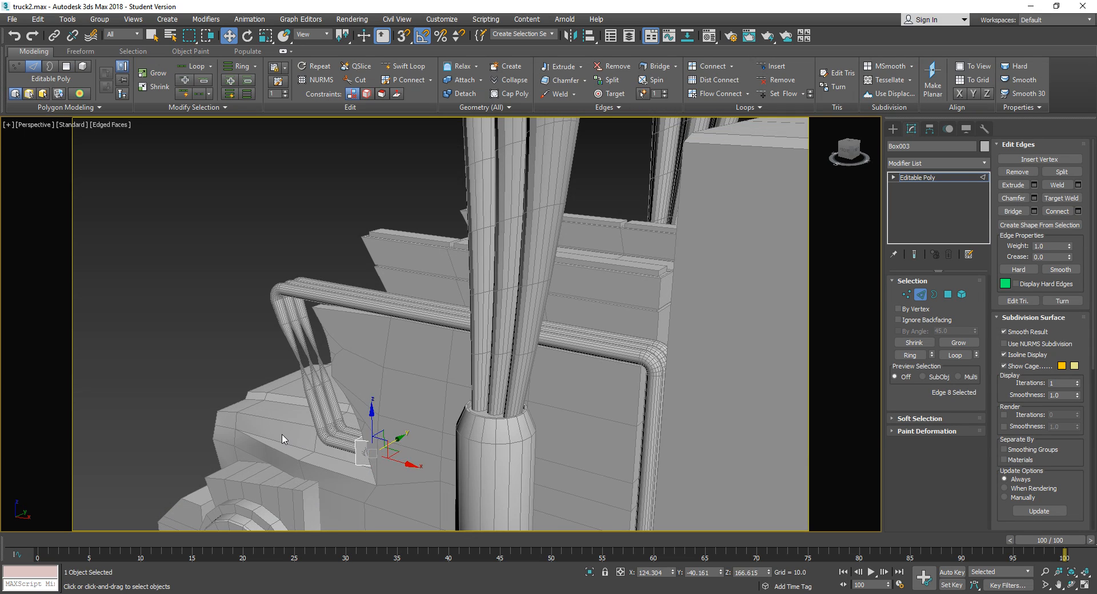
{"action": "middle_click_drag", "start_coordinate": [281, 440], "coordinate": [386, 444]}
{"action": "left_click", "coordinate": [422, 444]}
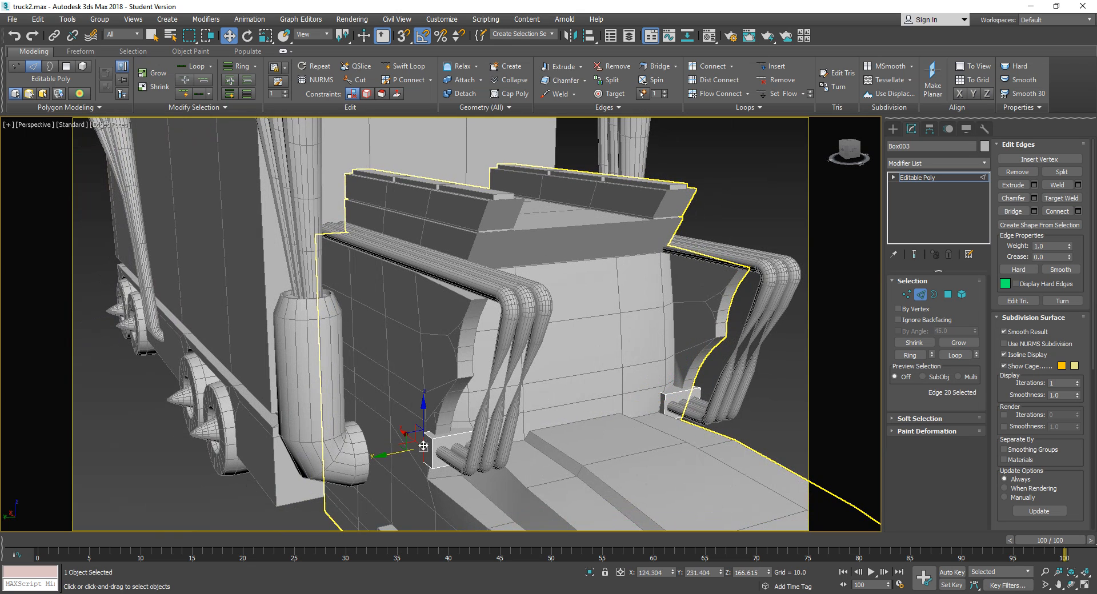
{"action": "left_click_drag", "start_coordinate": [388, 456], "coordinate": [397, 454]}
{"action": "mouse_move", "coordinate": [397, 454]}
{"action": "middle_mouse_down", "text": "alt"}
{"action": "mouse_move", "coordinate": [362, 435]}
{"action": "mouse_move", "coordinate": [282, 447]}
{"action": "middle_mouse_up", "text": "alt"}
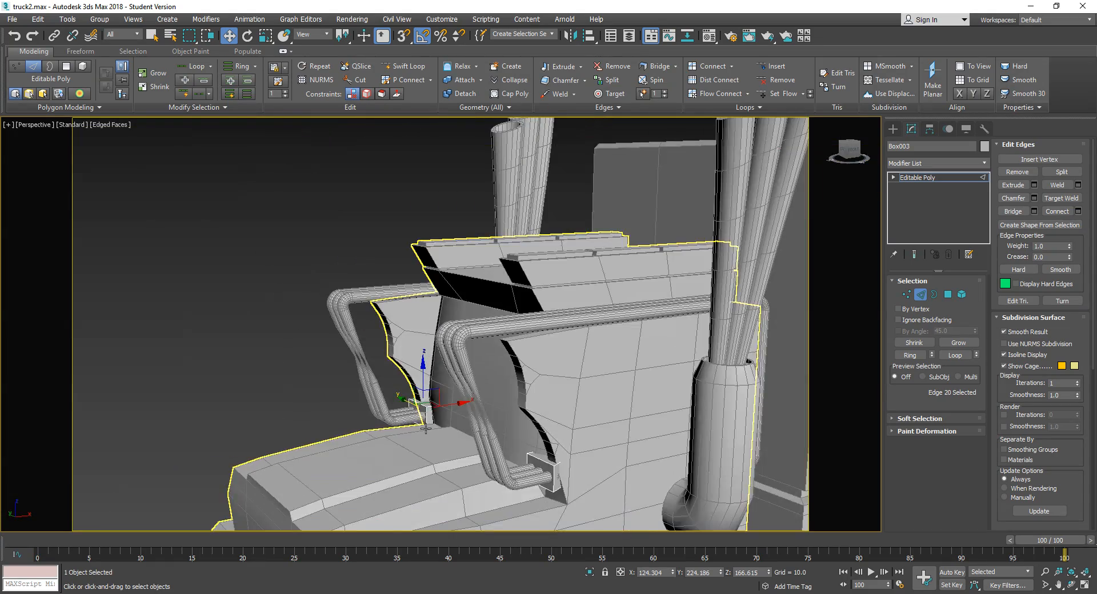
{"action": "scroll", "coordinate": [434, 425], "scroll_direction": "down", "scroll_amount": 2}
{"action": "scroll", "coordinate": [485, 434], "scroll_direction": "down", "scroll_amount": 3}
{"action": "middle_click_drag", "start_coordinate": [451, 427], "coordinate": [313, 428]}
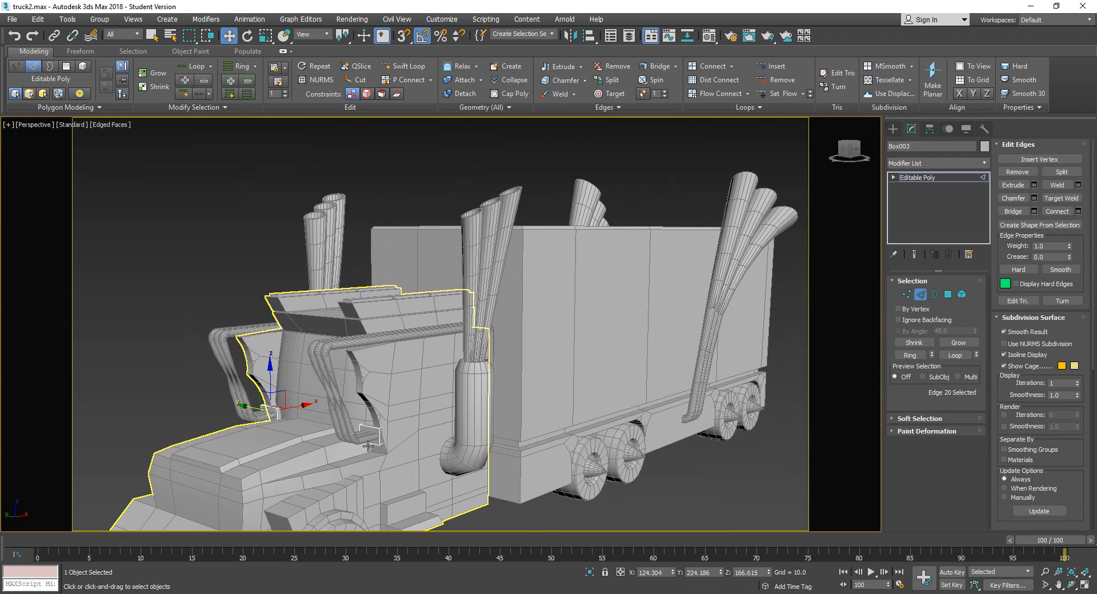
{"action": "mouse_move", "coordinate": [372, 407]}
{"action": "middle_mouse_down"}
{"action": "mouse_move", "coordinate": [378, 424]}
{"action": "mouse_move", "coordinate": [356, 415]}
{"action": "middle_mouse_up"}
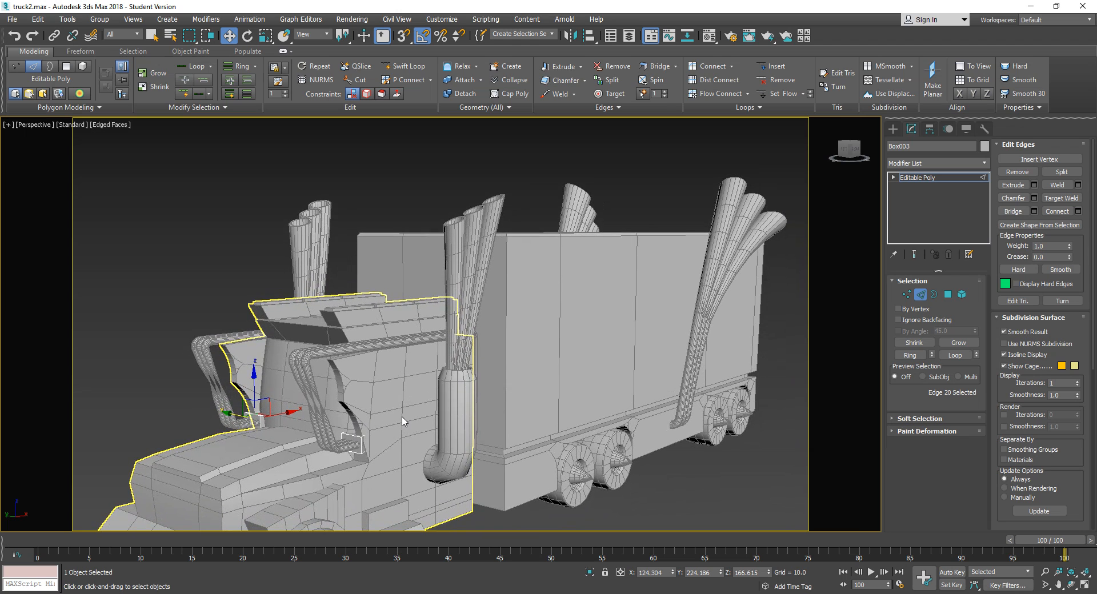
{"action": "left_click", "coordinate": [918, 298]}
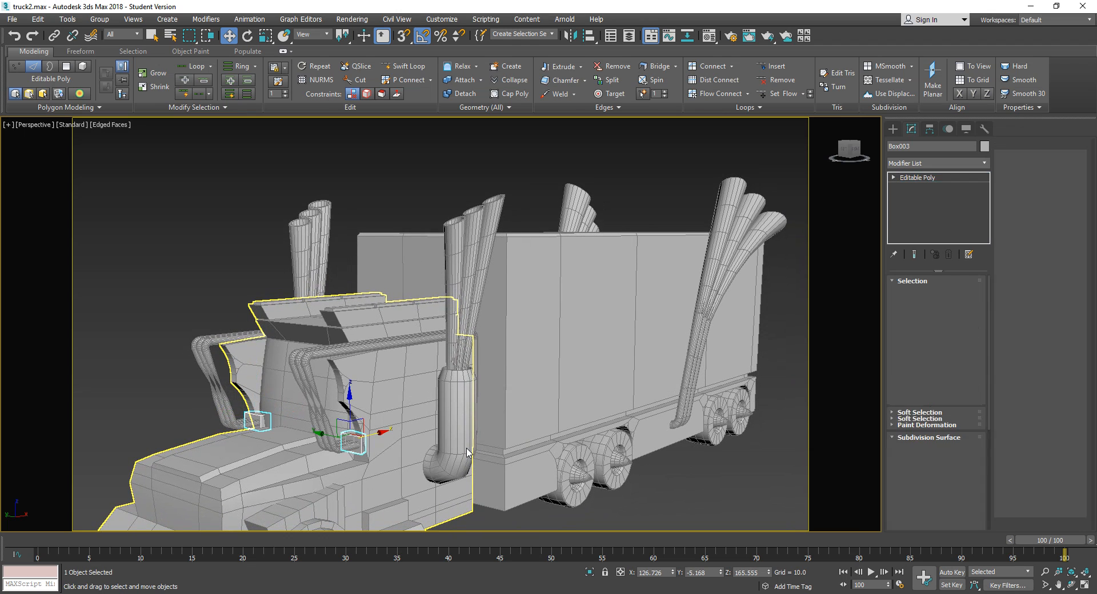
Attach the pair of pipe brackets to the cab body and clear the selection
{"action": "left_click", "coordinate": [371, 404]}
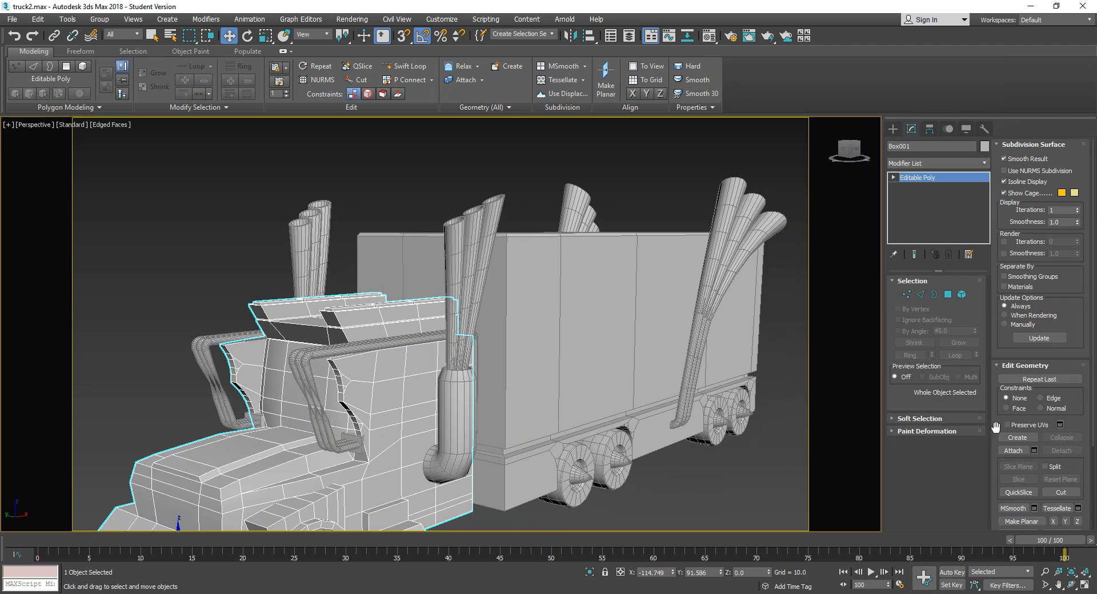
{"action": "left_click", "coordinate": [1011, 450]}
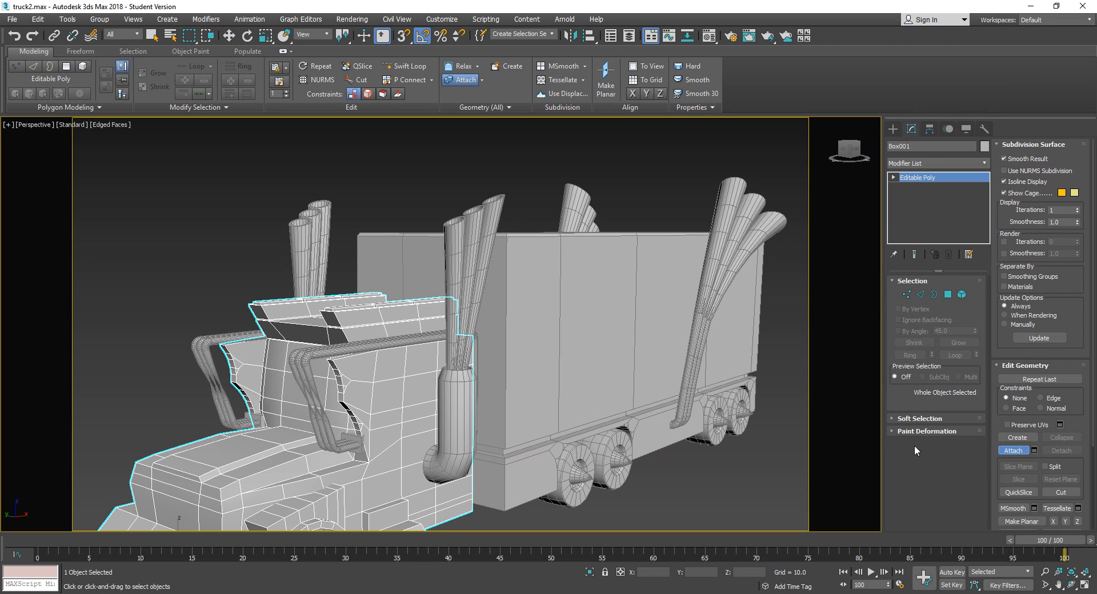
{"action": "left_click", "coordinate": [263, 419]}
{"action": "key", "text": "w"}
{"action": "scroll", "coordinate": [735, 425], "scroll_direction": "down", "scroll_amount": 6}
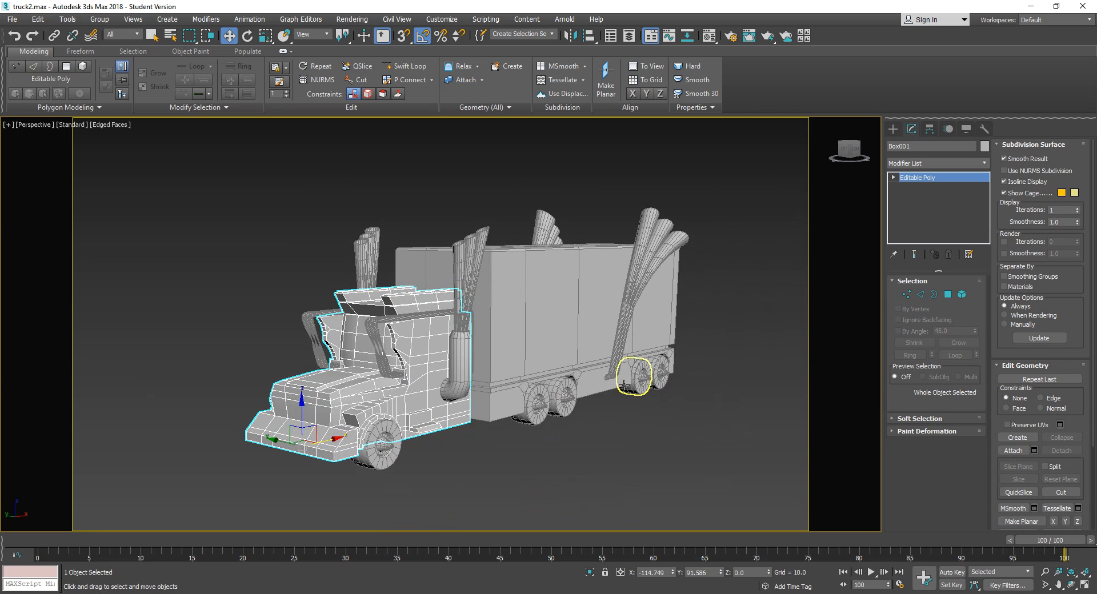
{"action": "middle_click_drag", "start_coordinate": [642, 374], "coordinate": [643, 403], "text": "alt"}
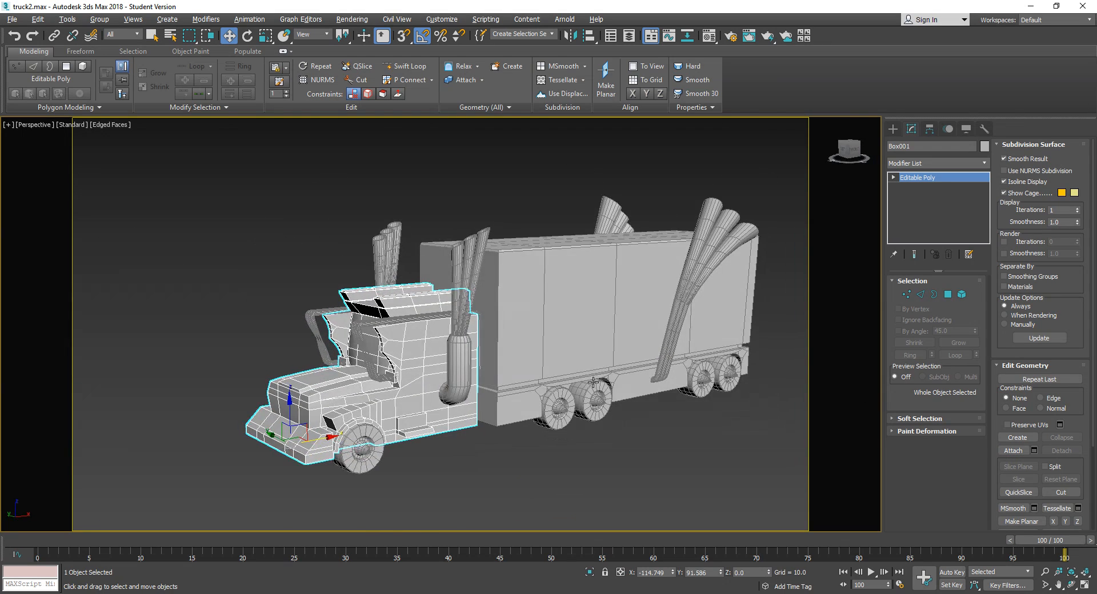
{"action": "scroll", "coordinate": [643, 403], "scroll_direction": "up", "scroll_amount": 2}
{"action": "left_click", "coordinate": [623, 434]}
{"action": "middle_click_drag", "start_coordinate": [501, 449], "coordinate": [593, 444]}
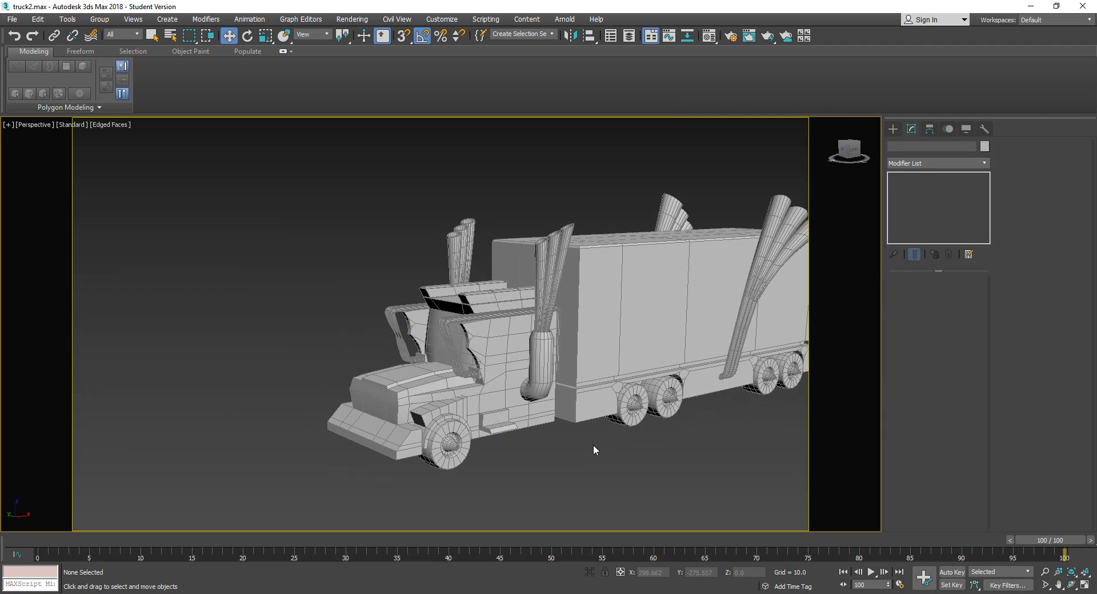
Rename the cab body as Truck_Cabin
{"action": "left_click", "coordinate": [498, 399]}
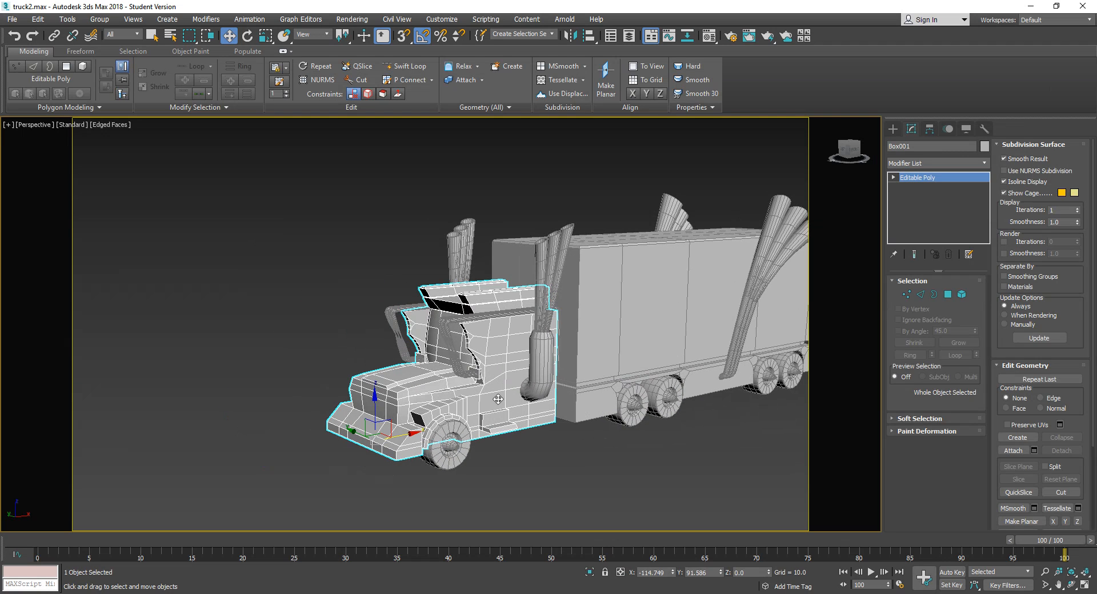
{"action": "left_click", "coordinate": [934, 146]}
{"action": "type", "text": "Truck_Cabin"}
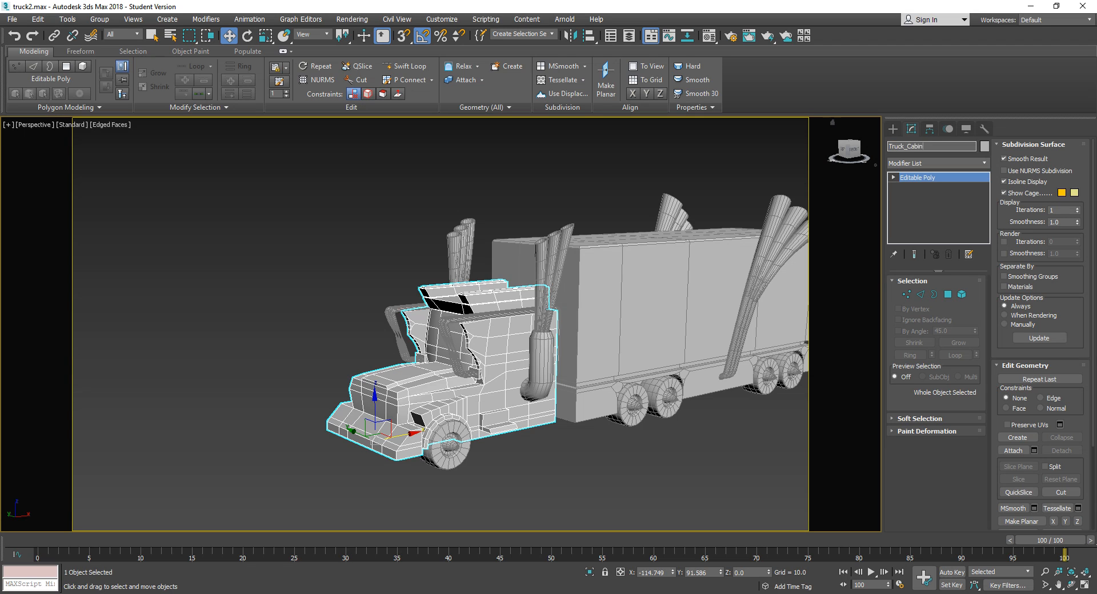
{"action": "key", "text": "Return"}
Rename the near-side rear pipe cluster on the trailer as truck_pipes_rear_1
{"action": "left_click", "coordinate": [698, 319]}
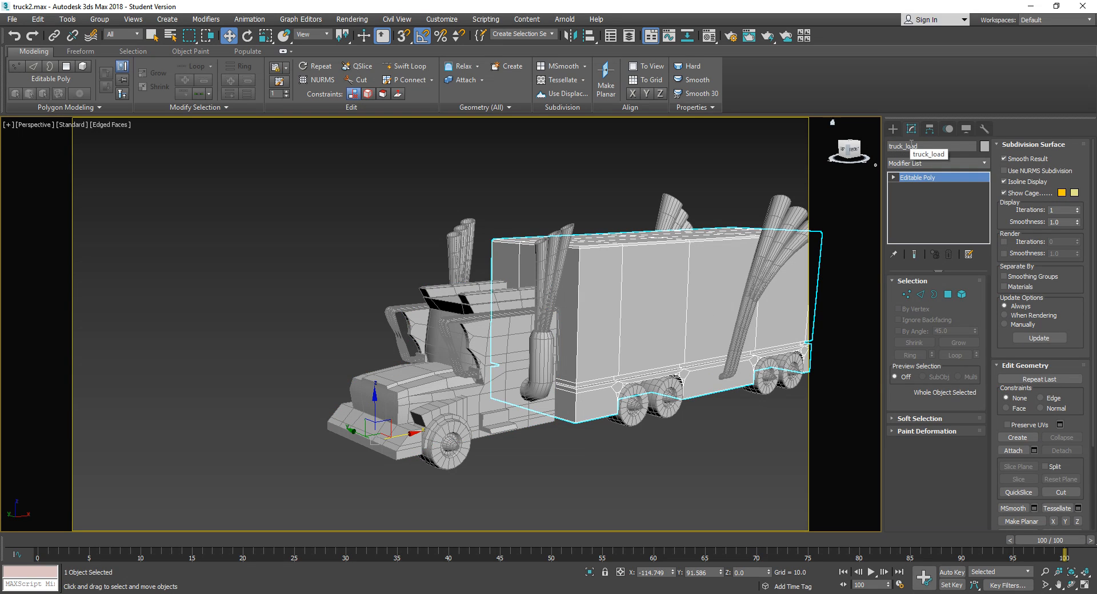
{"action": "left_click", "coordinate": [777, 206]}
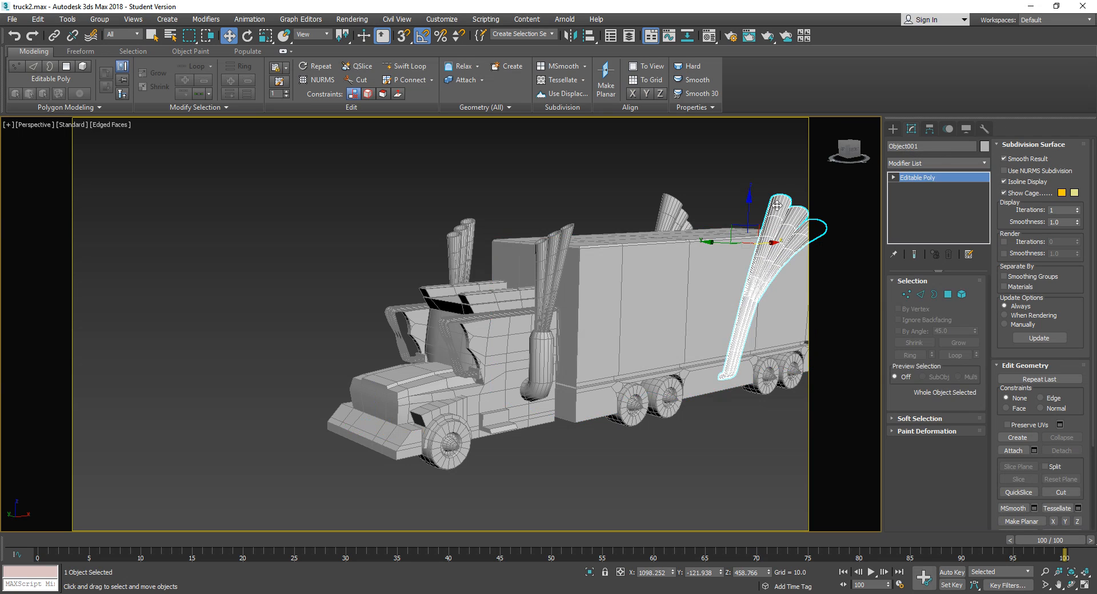
{"action": "left_click", "coordinate": [913, 146]}
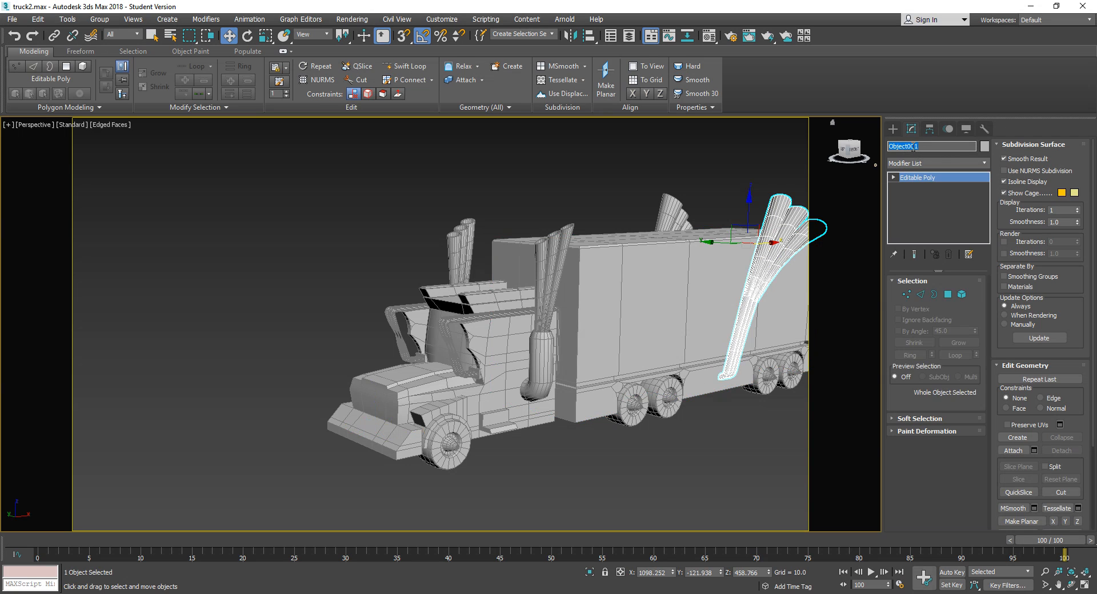
{"action": "type", "text": "truck_pipes_rear_1"}
{"action": "key", "text": "Return"}
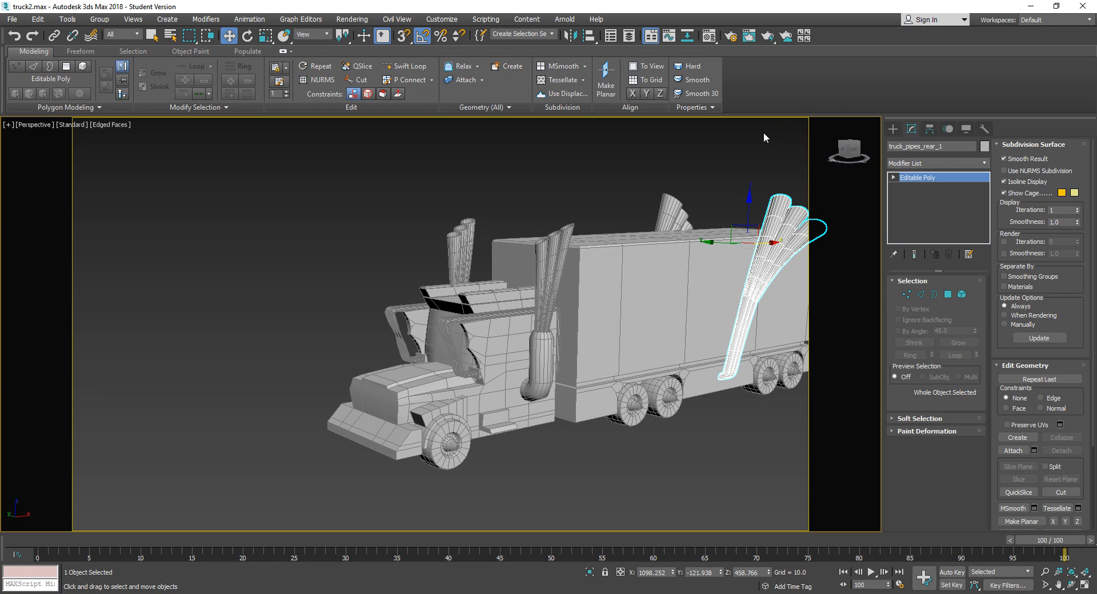
Rename the far-side rear pipe cluster on the trailer as truck_pipes_rear_2
{"action": "left_click_drag", "start_coordinate": [687, 203], "coordinate": [692, 205]}
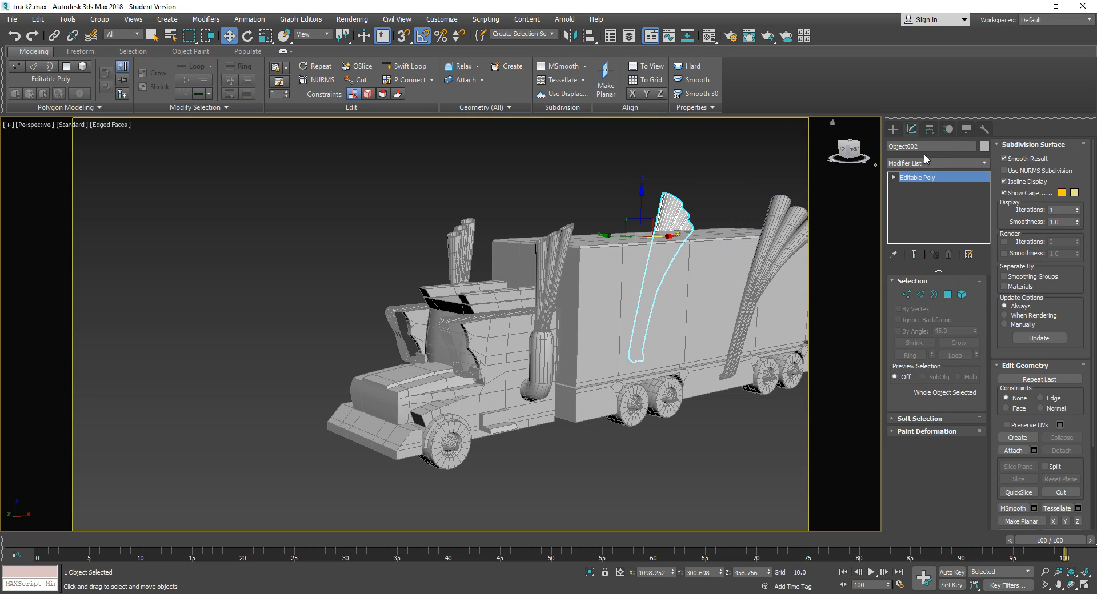
{"action": "left_click_drag", "start_coordinate": [963, 146], "coordinate": [867, 141]}
{"action": "type", "text": "truck"}
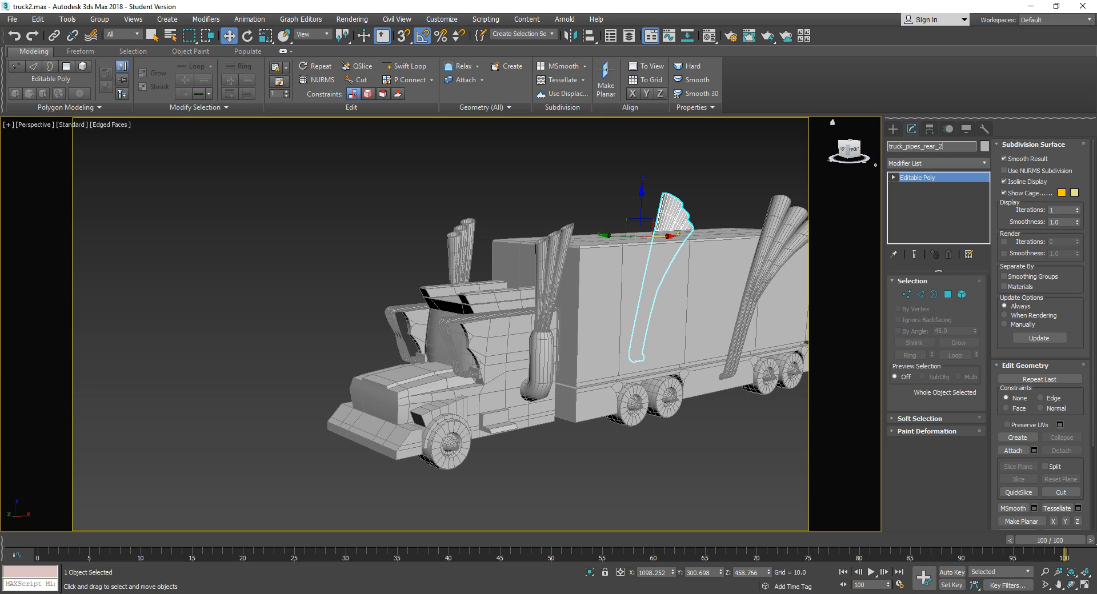
{"action": "type", "text": "_pipes_rear_2"}
{"action": "key", "text": "Return"}
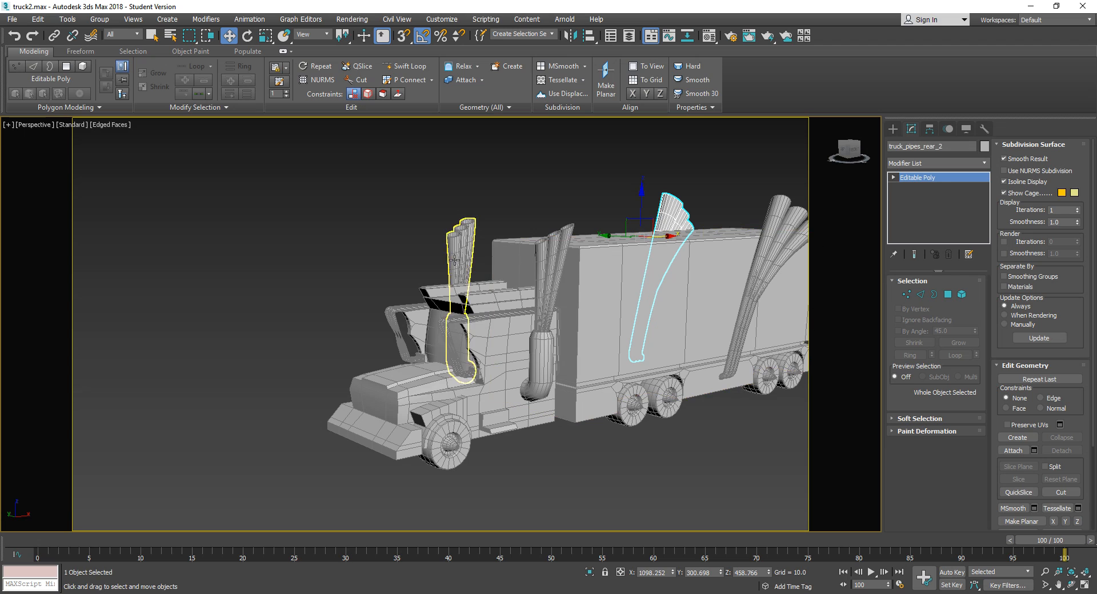
Rename the upright pipe clusters behind the cab as truck_pipes_front_1 on the near side and truck_pipes_front_2 on the far side
{"action": "left_click", "coordinate": [548, 242]}
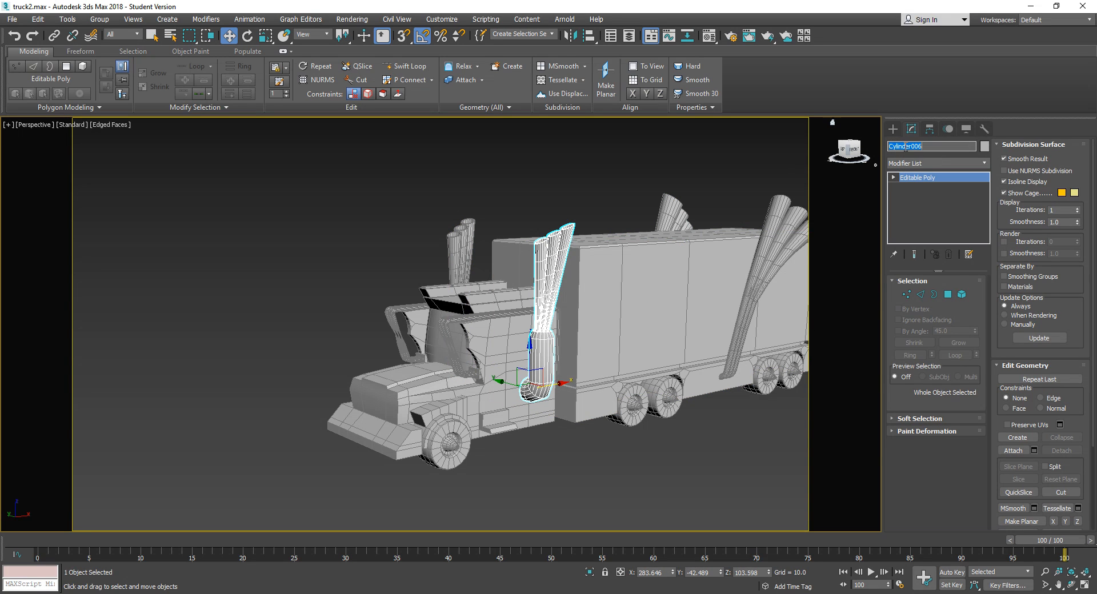
{"action": "type", "text": "truck_pipes_front_1"}
{"action": "key", "text": "Return"}
{"action": "left_click", "coordinate": [460, 244]}
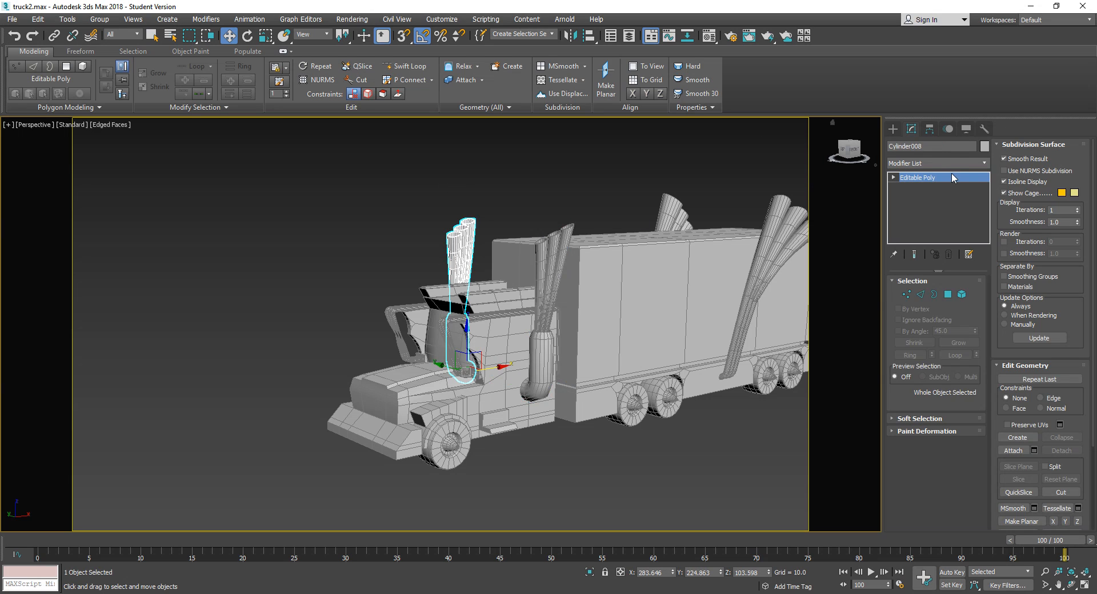
{"action": "left_click", "coordinate": [939, 146]}
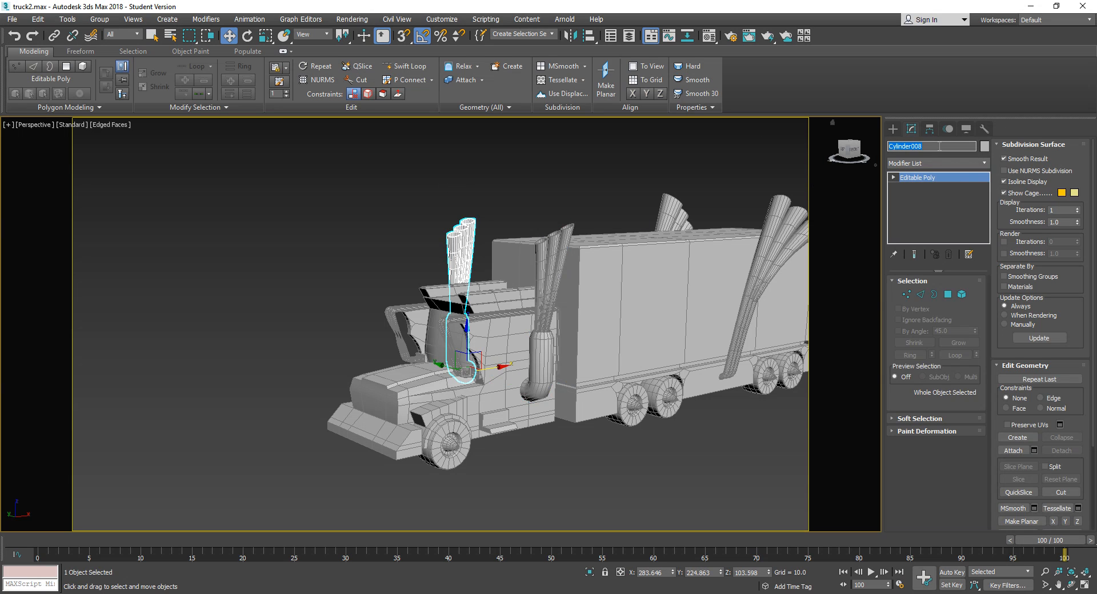
{"action": "type", "text": "truck_pipes_front_2"}
{"action": "key", "text": "Return"}
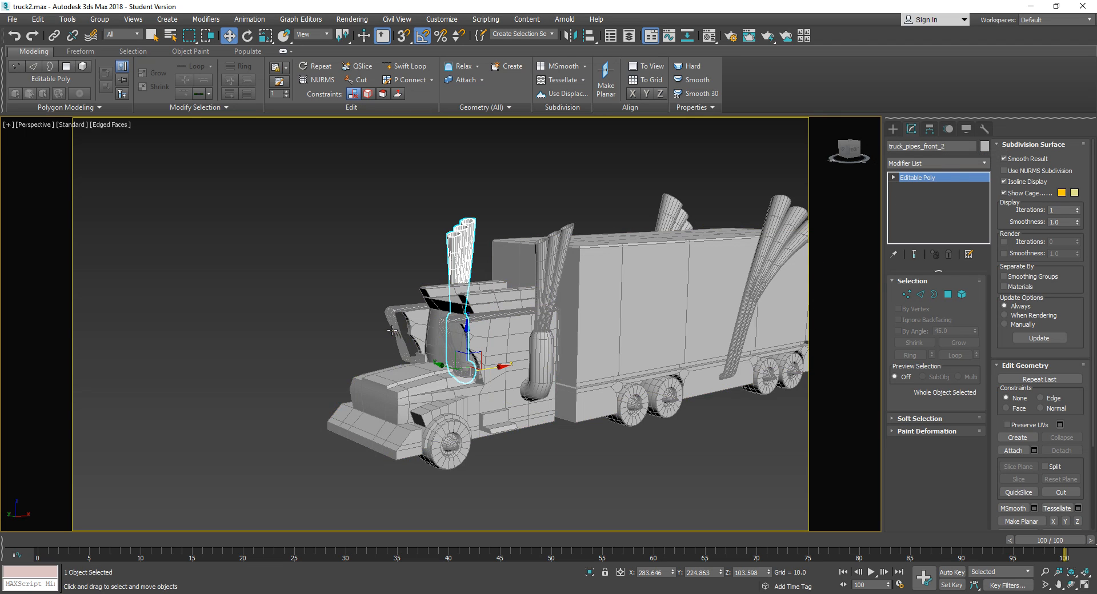
Rename the bent pipes along the cab's sides as truck_pipes_top_1 on the near side and truck_pipes_top_2 on the far side
{"action": "left_click", "coordinate": [449, 340]}
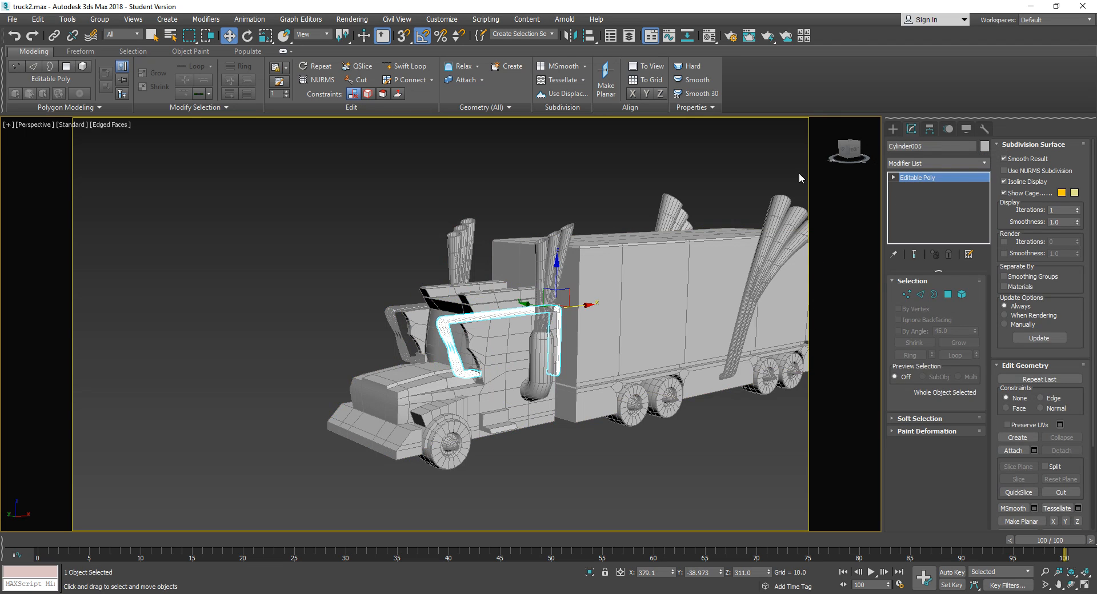
{"action": "left_click", "coordinate": [949, 147]}
{"action": "type", "text": "truck_pipes_top_1"}
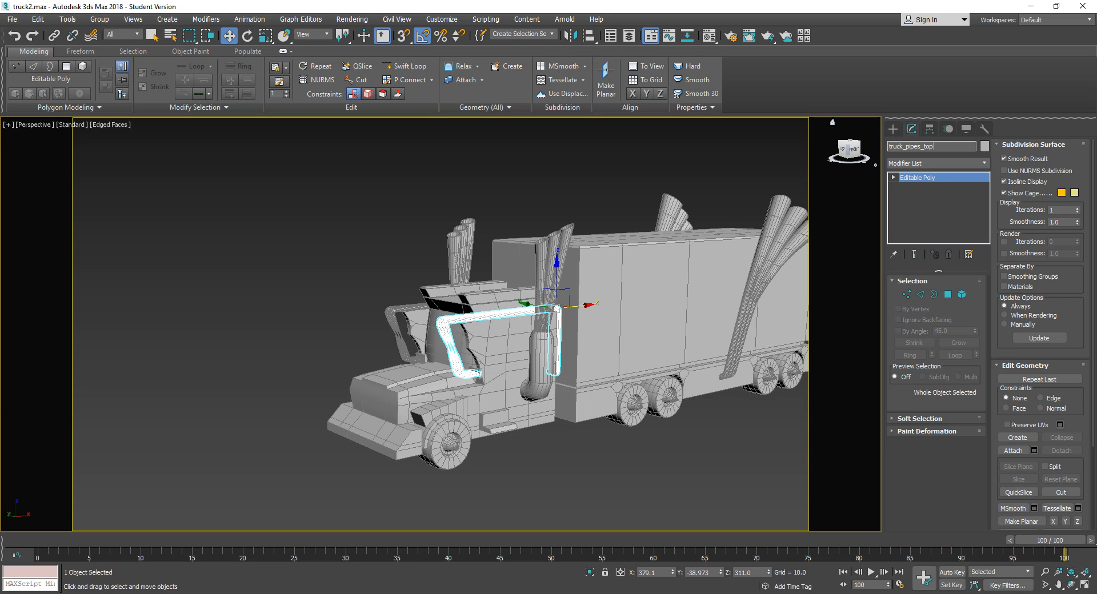
{"action": "key", "text": "Return"}
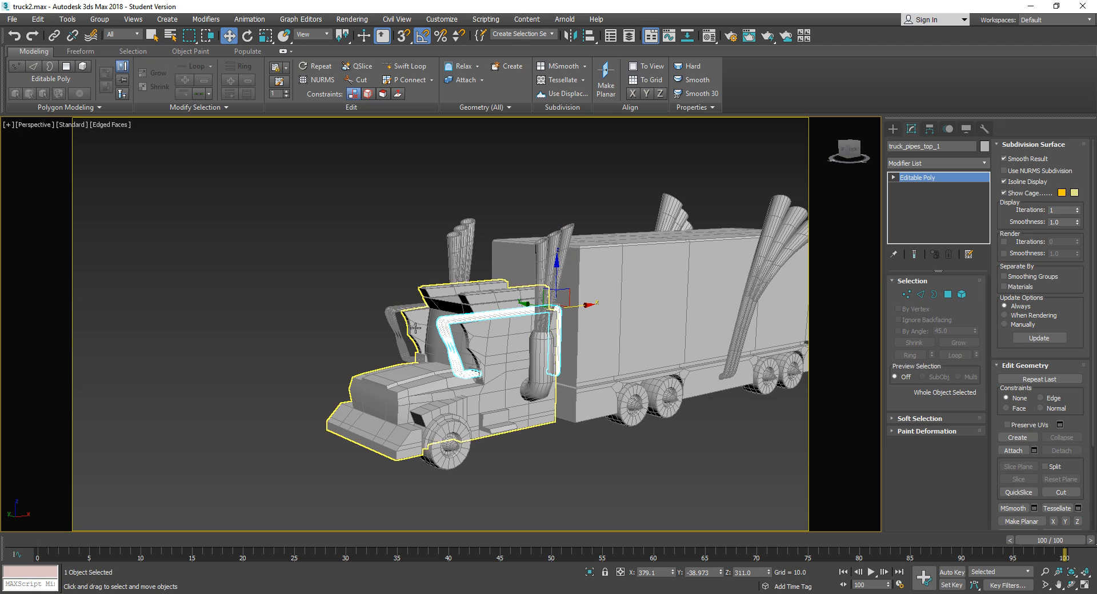
{"action": "left_click", "coordinate": [390, 331]}
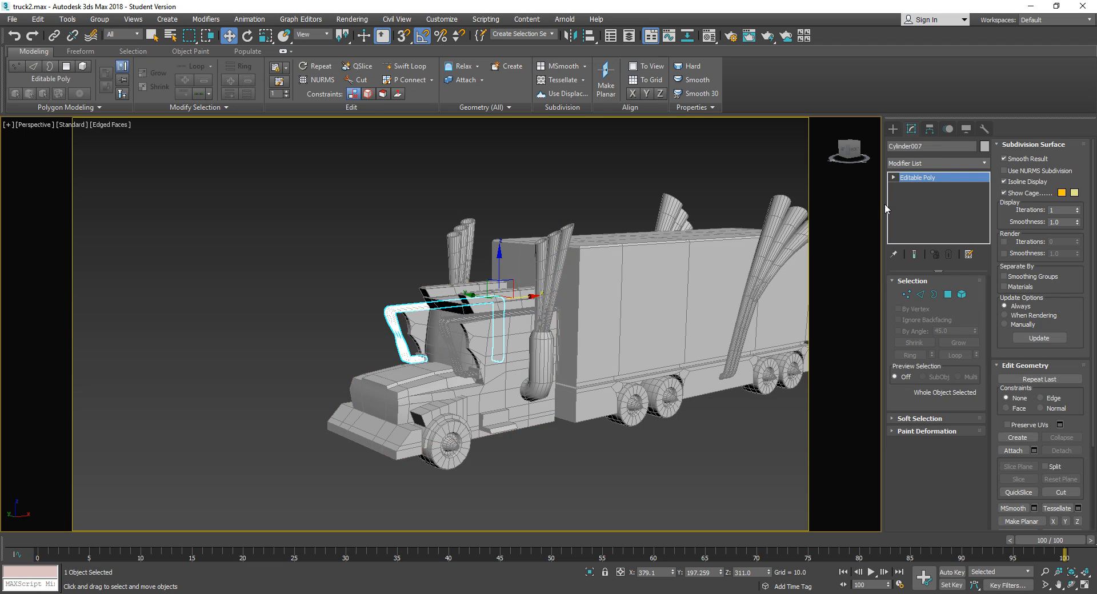
{"action": "left_click", "coordinate": [933, 147]}
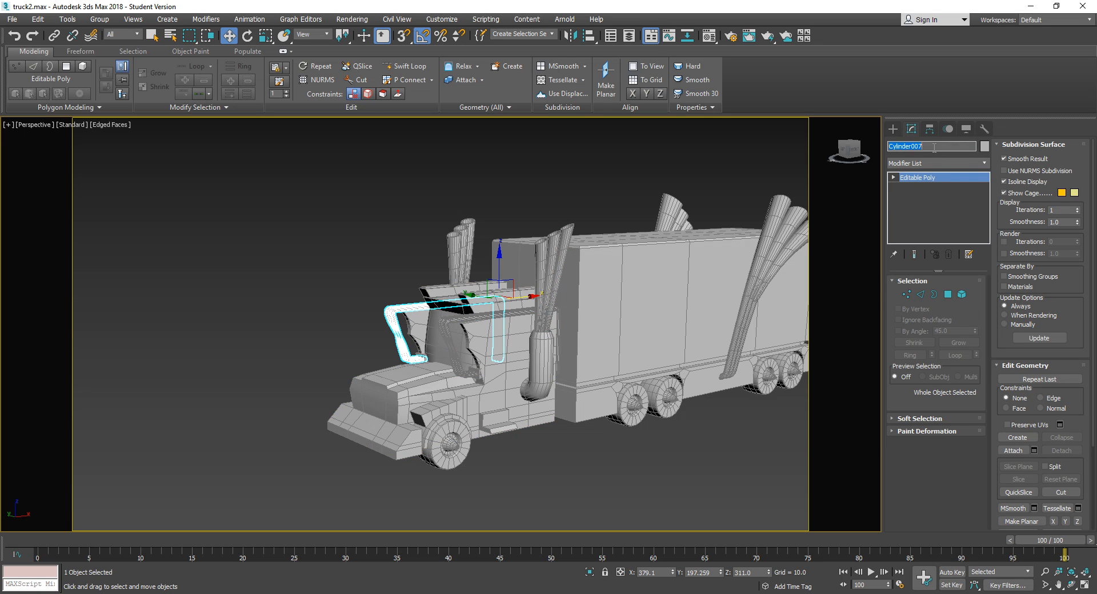
{"action": "type", "text": "truck_pipes_top_2"}
{"action": "key", "text": "Return"}
Apply an Unwrap UVW modifier to the truck cab body
{"action": "middle_click_drag", "start_coordinate": [586, 391], "coordinate": [427, 416]}
{"action": "scroll", "coordinate": [427, 417], "scroll_direction": "up", "scroll_amount": 3}
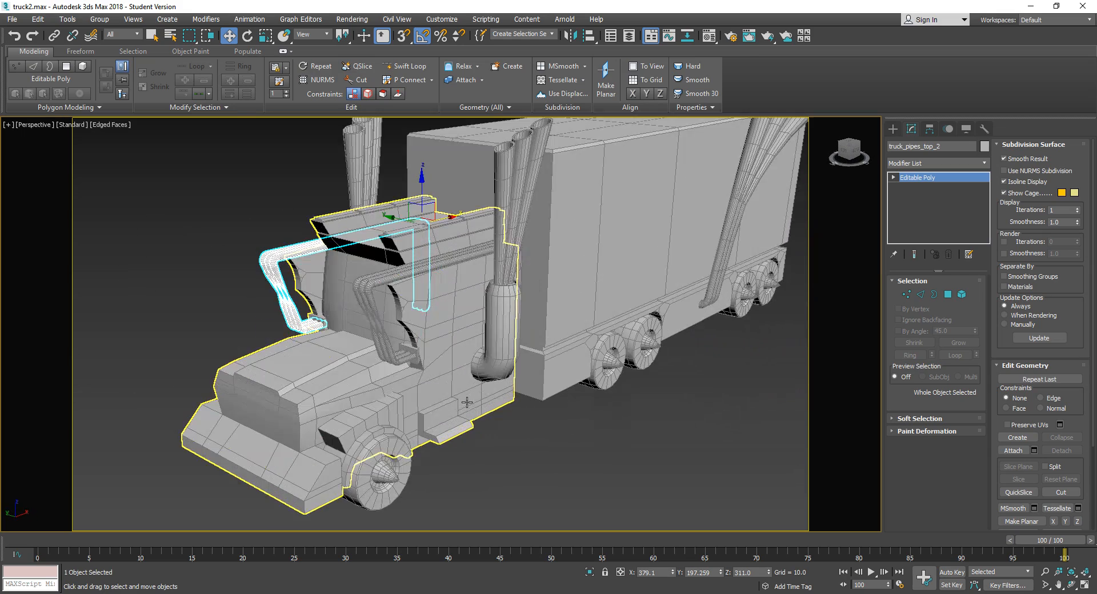
{"action": "left_click", "coordinate": [503, 434]}
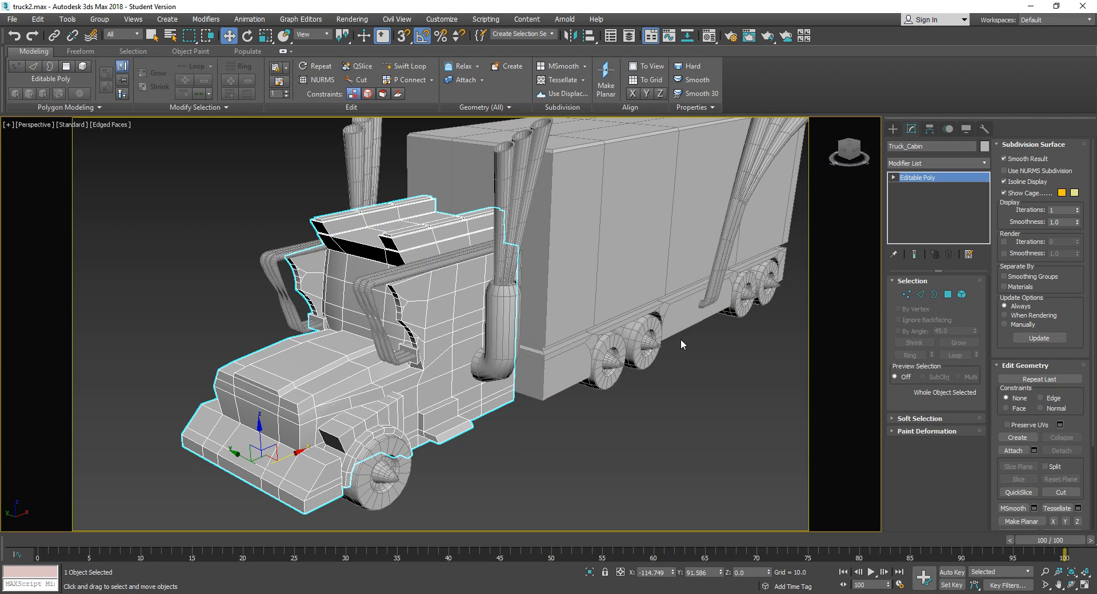
{"action": "left_click", "coordinate": [941, 163]}
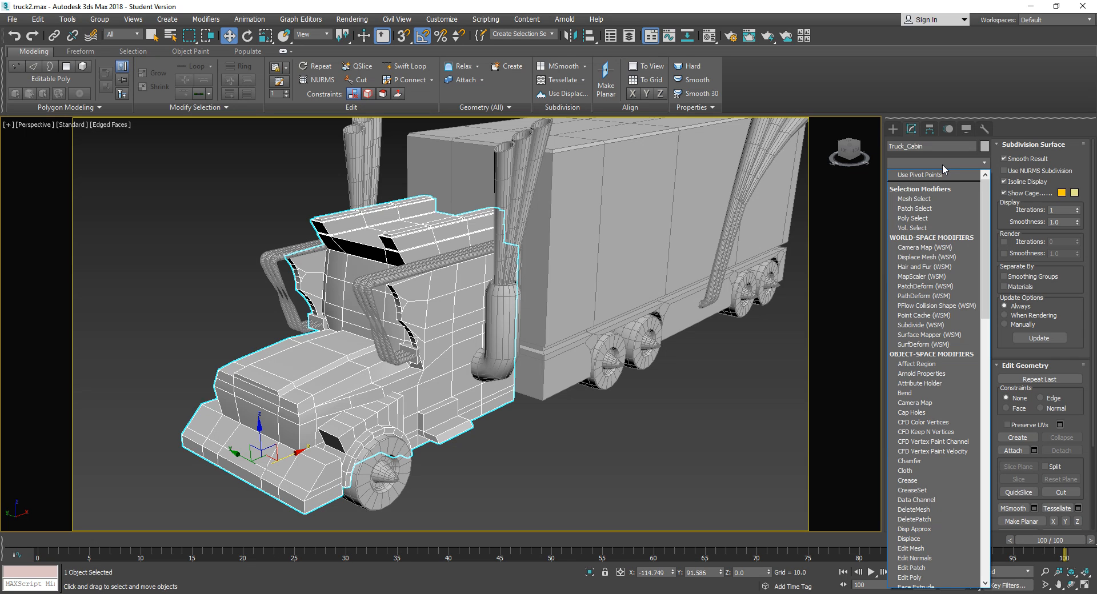
{"action": "key", "text": "u"}
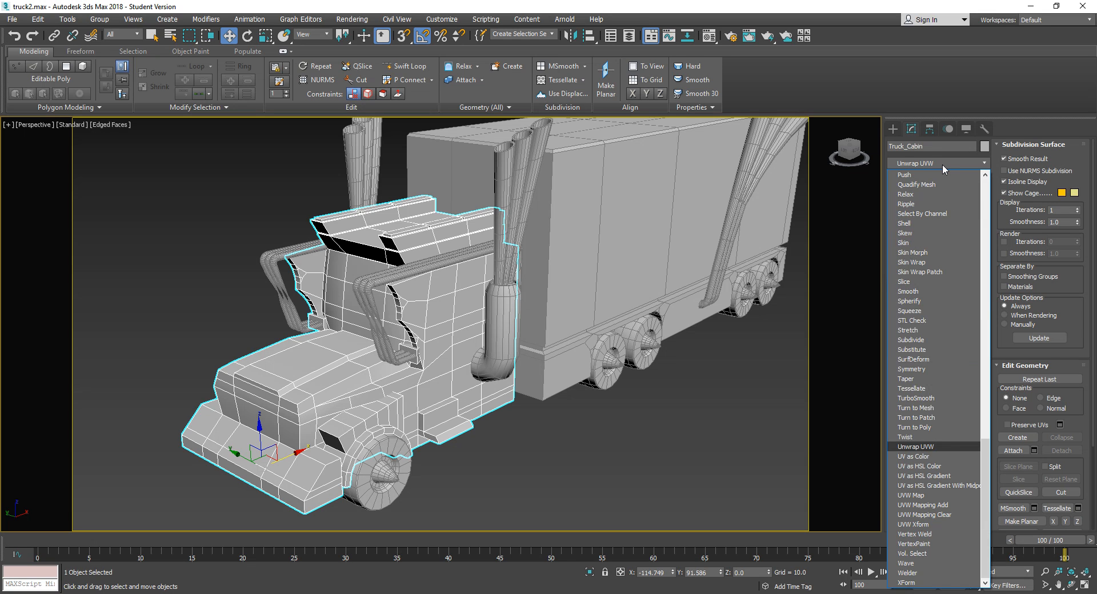
{"action": "key", "text": "Return"}
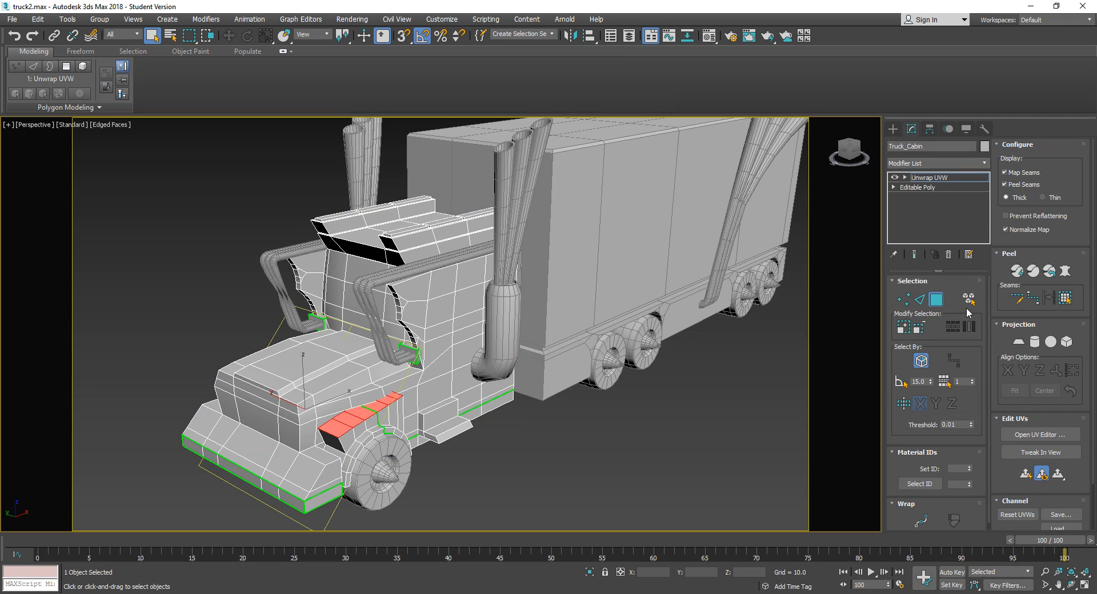
Select all the cab's polygons and open the UV editor, enlarged beside the model
{"action": "key", "text": "ctrl+a"}
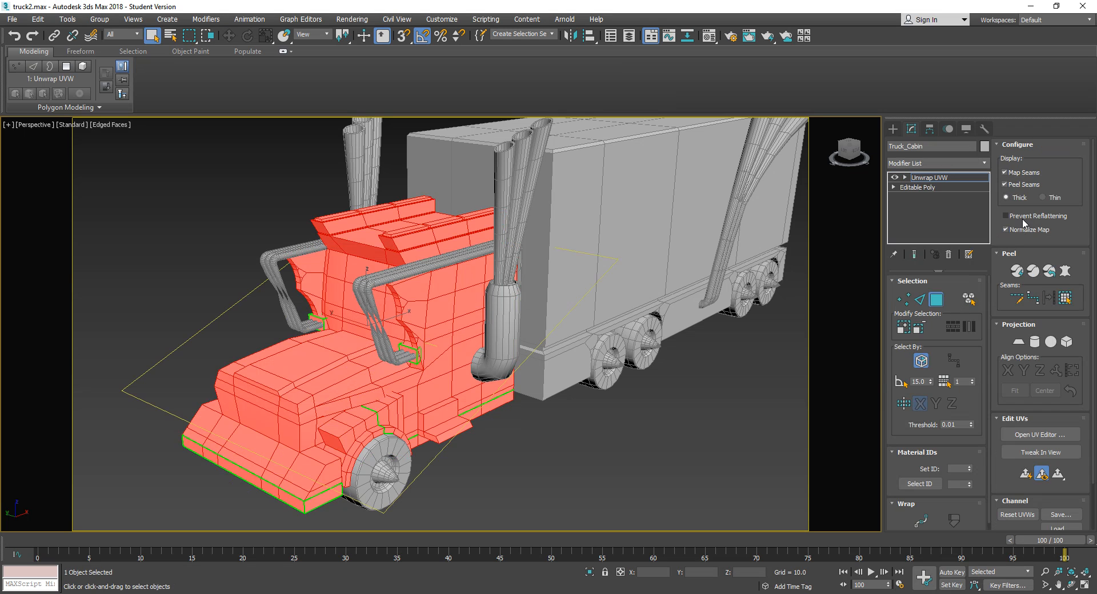
{"action": "left_click", "coordinate": [1024, 436]}
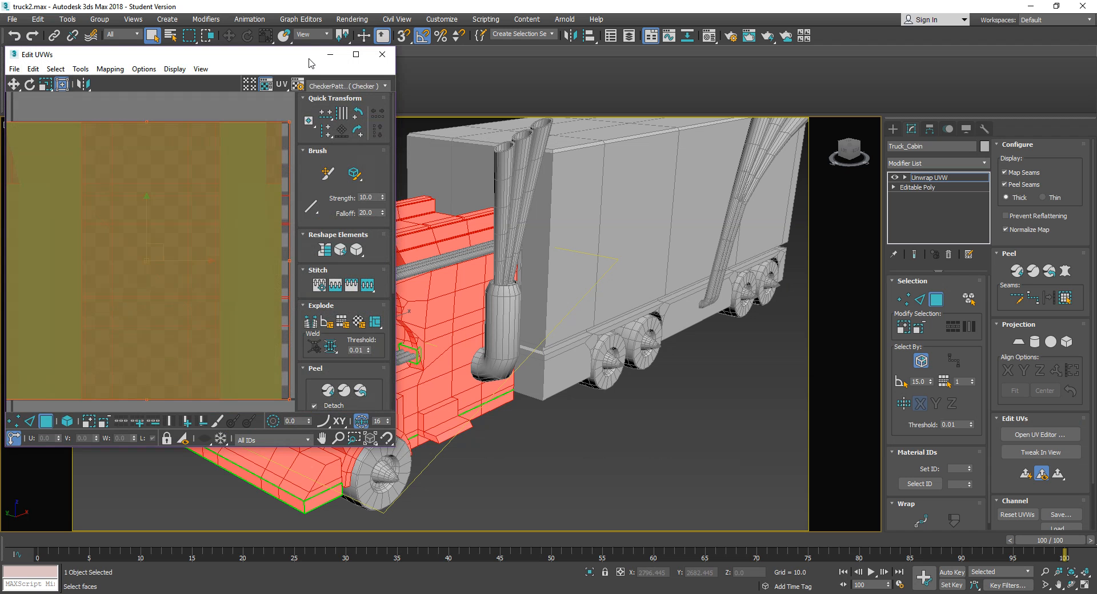
{"action": "left_click_drag", "start_coordinate": [309, 59], "coordinate": [977, 35]}
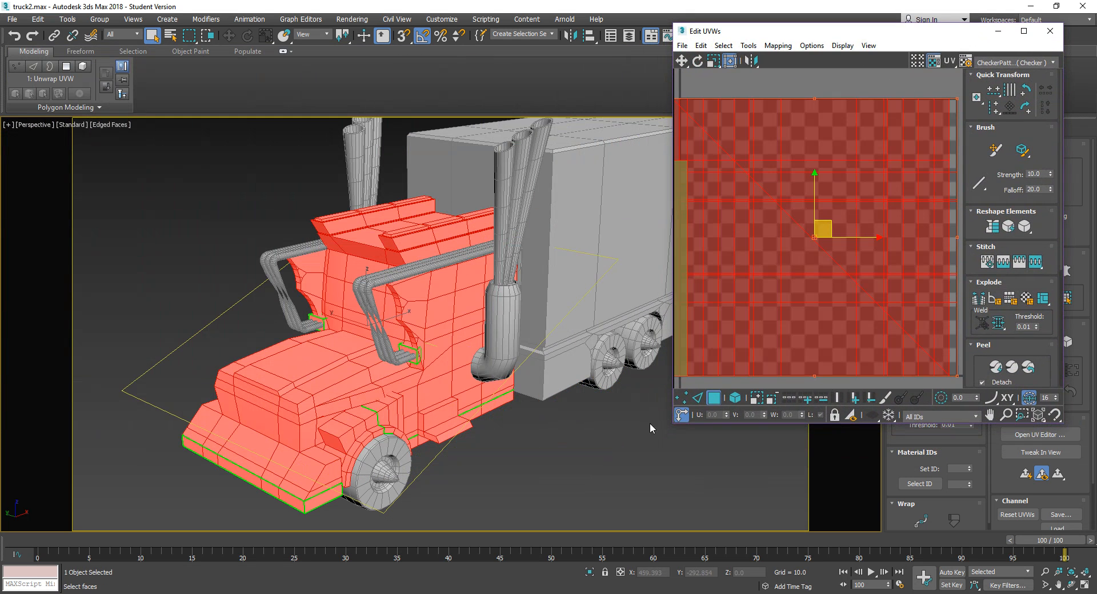
{"action": "left_click_drag", "start_coordinate": [673, 426], "coordinate": [335, 545]}
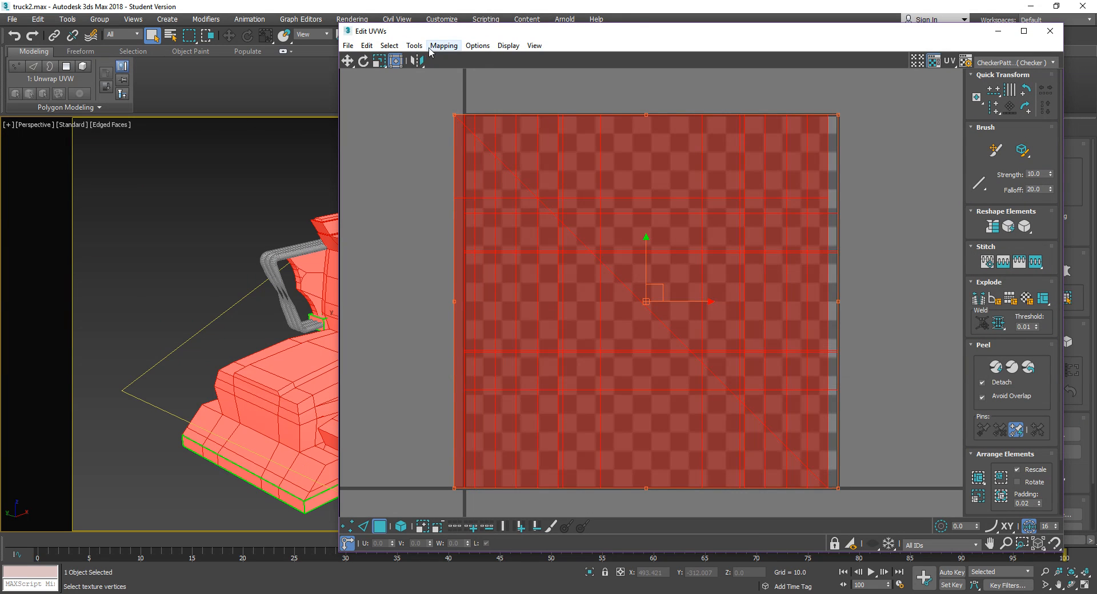
Flatten-map the cab's UVs with a polygon angle threshold of 55, clear the UV selection and close the UV editor
{"action": "left_click", "coordinate": [415, 46]}
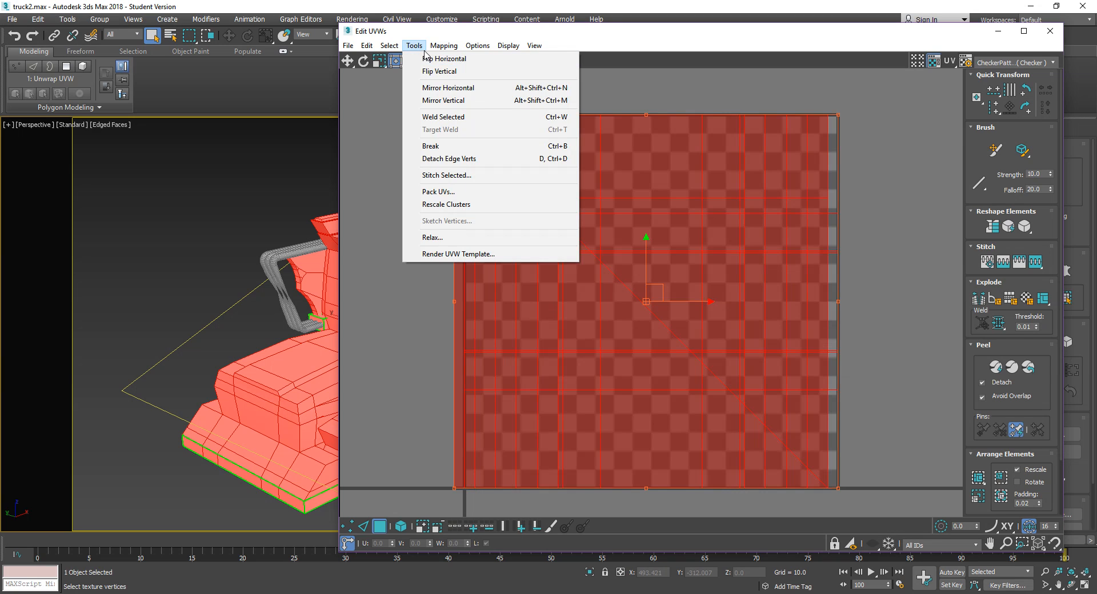
{"action": "mouse_move", "coordinate": [441, 50]}
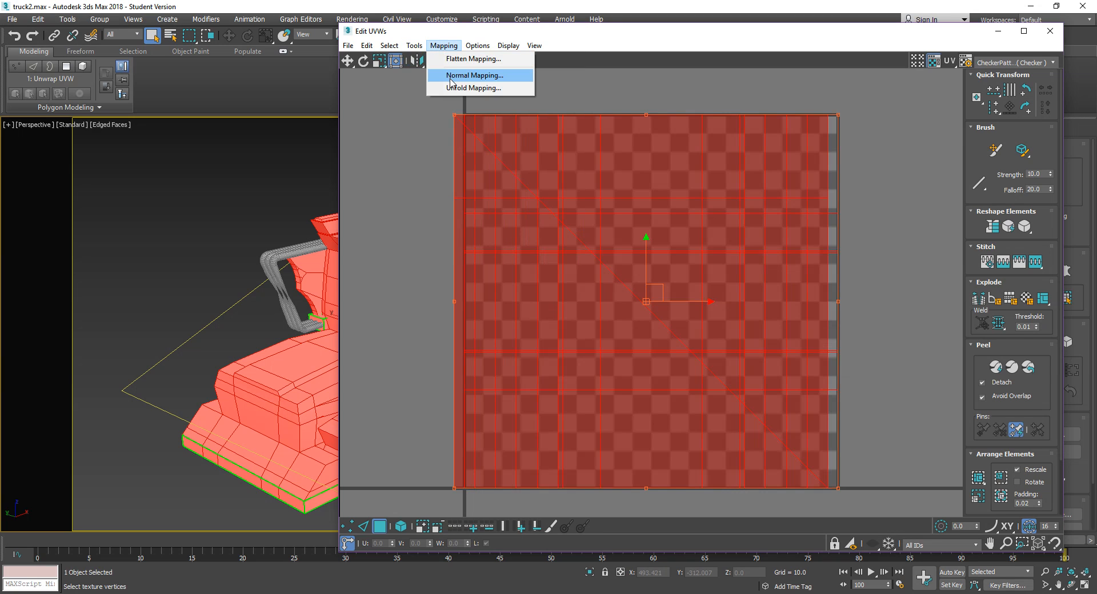
{"action": "left_click", "coordinate": [454, 62]}
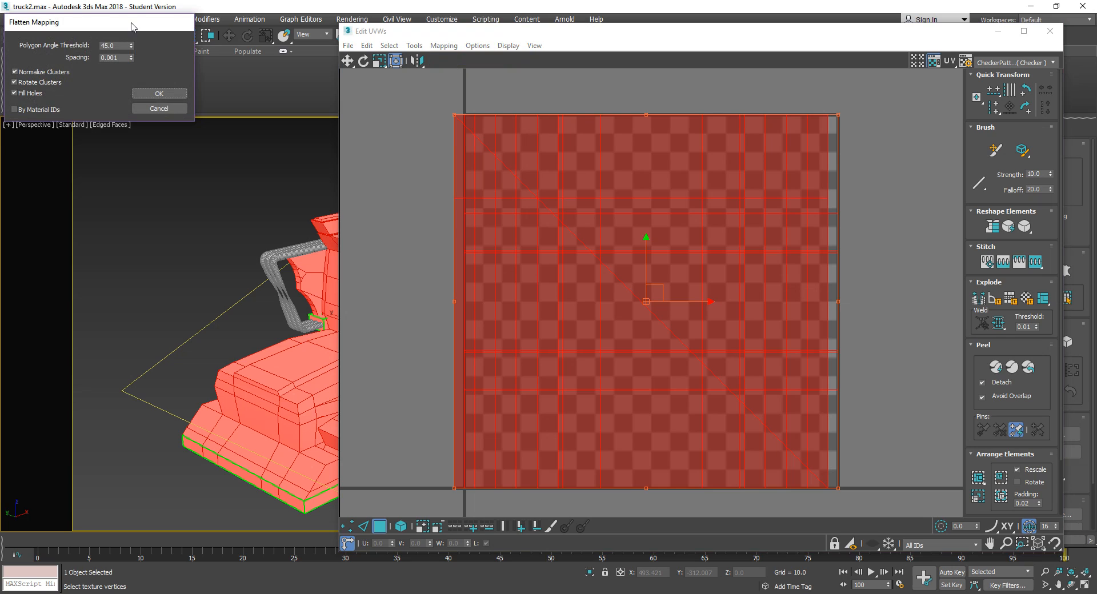
{"action": "left_click_drag", "start_coordinate": [134, 26], "coordinate": [589, 198]}
{"action": "double_click", "coordinate": [570, 199]}
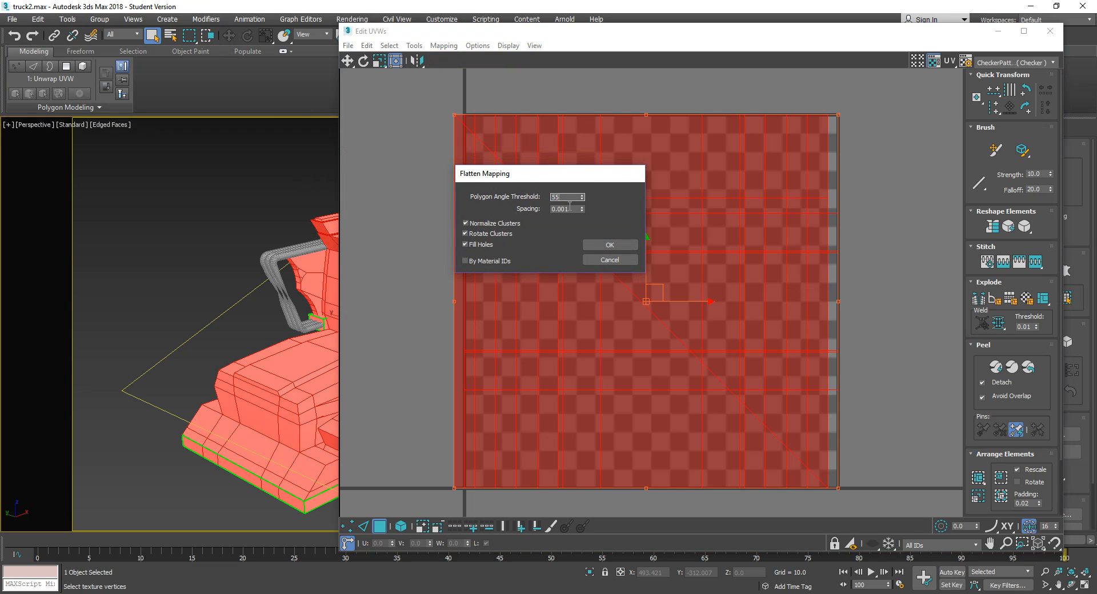
{"action": "left_click", "coordinate": [603, 247]}
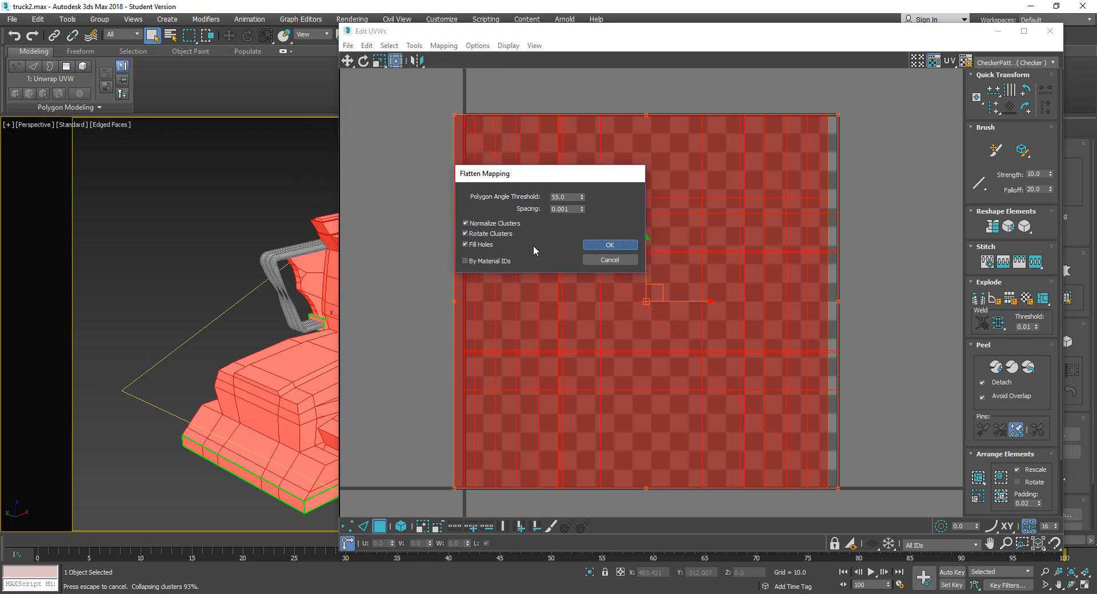
{"action": "left_click", "coordinate": [393, 264]}
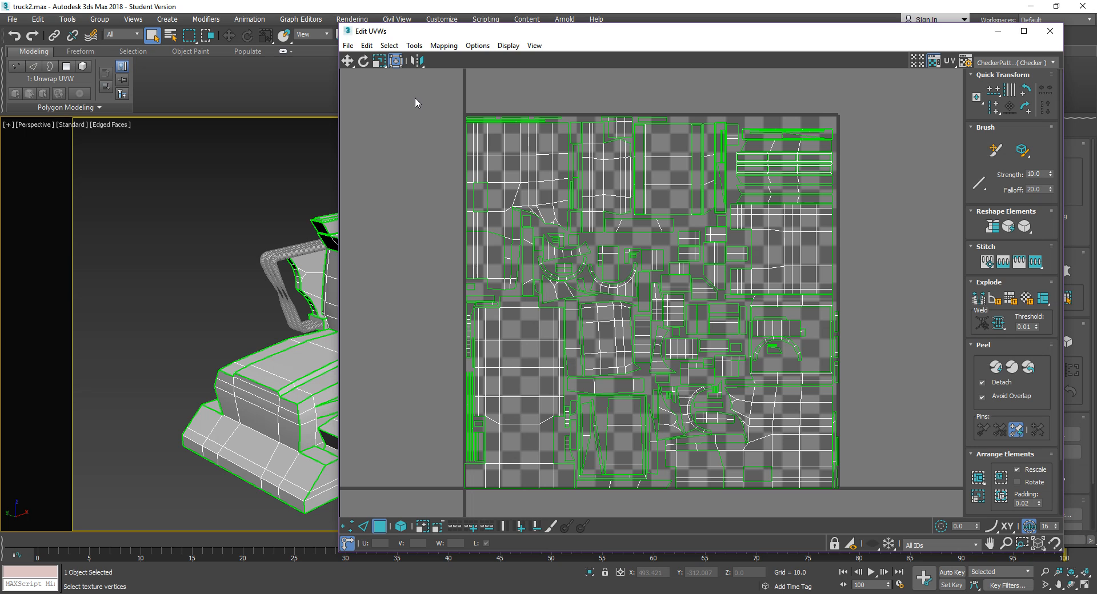
{"action": "left_click", "coordinate": [1050, 31]}
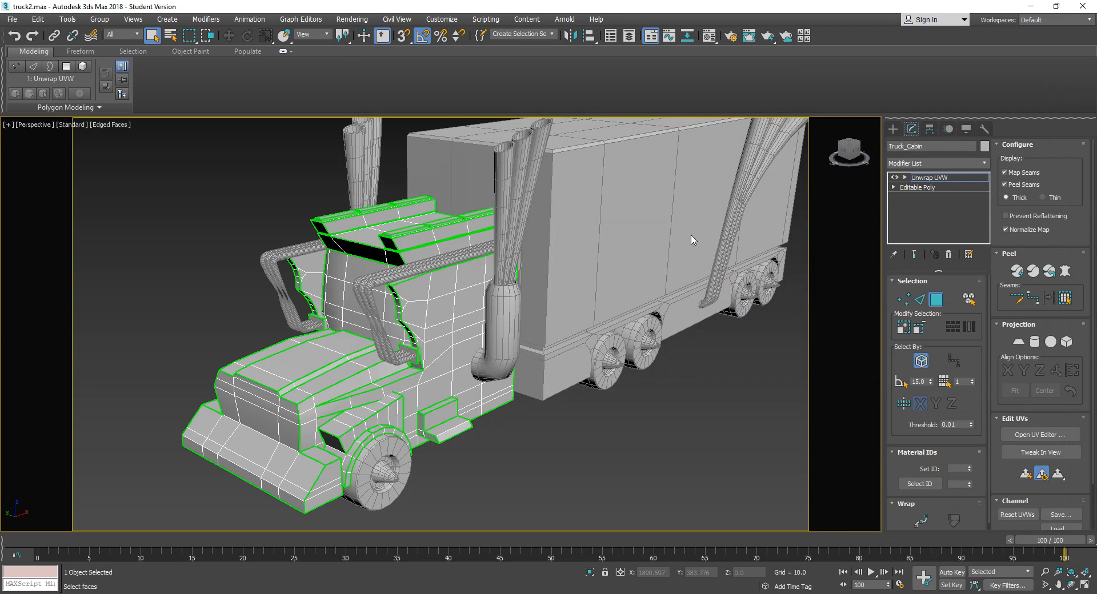
{"action": "middle_click_drag", "start_coordinate": [693, 238], "coordinate": [532, 292]}
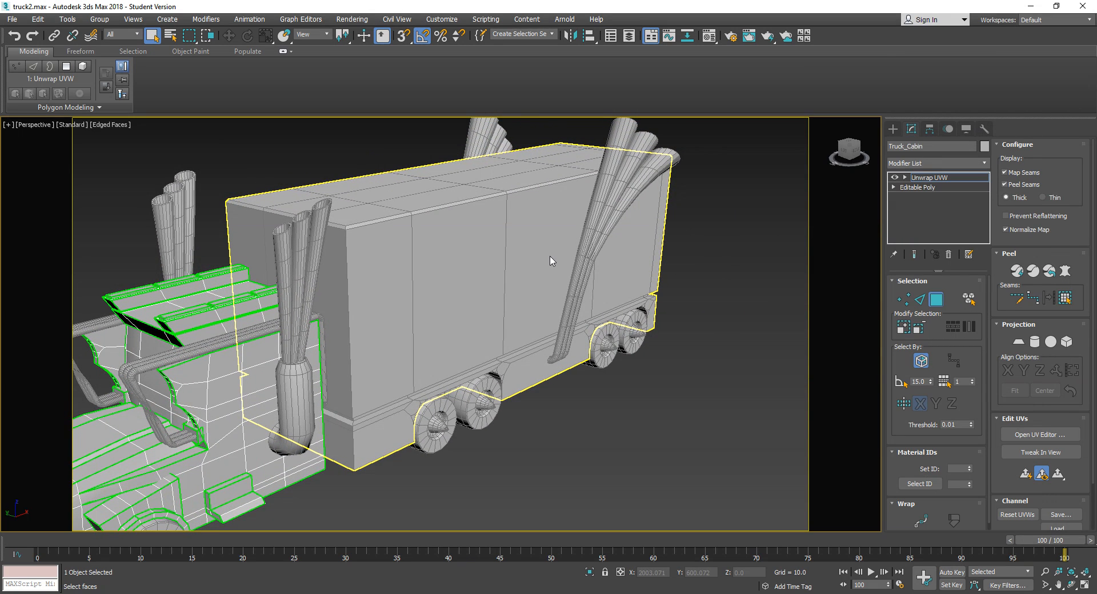
{"action": "middle_click_drag", "start_coordinate": [475, 255], "coordinate": [560, 245]}
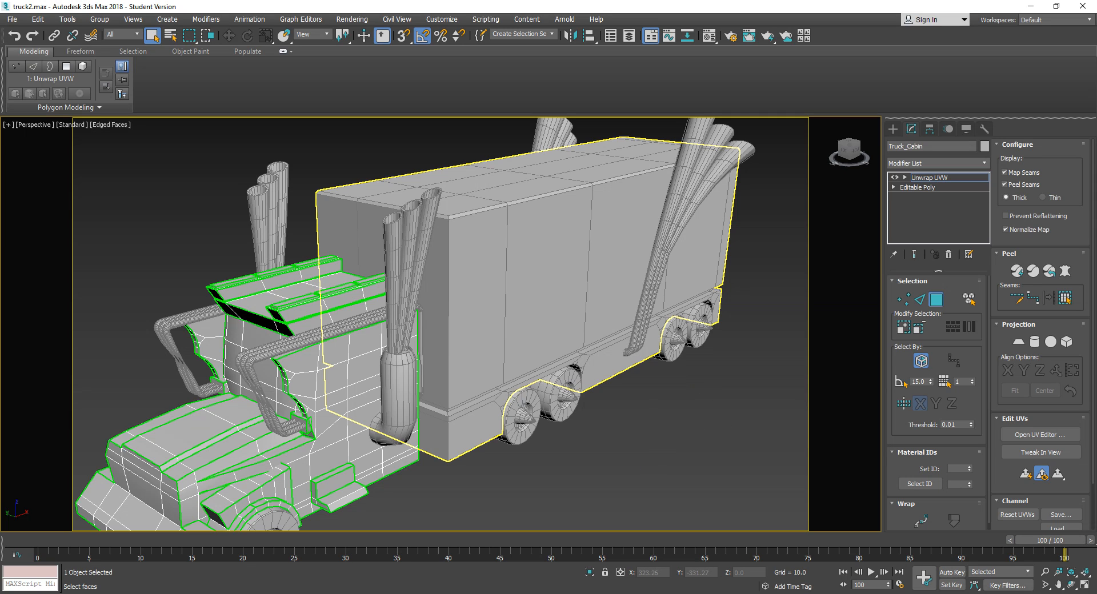
{"action": "right_click", "coordinate": [378, 592]}
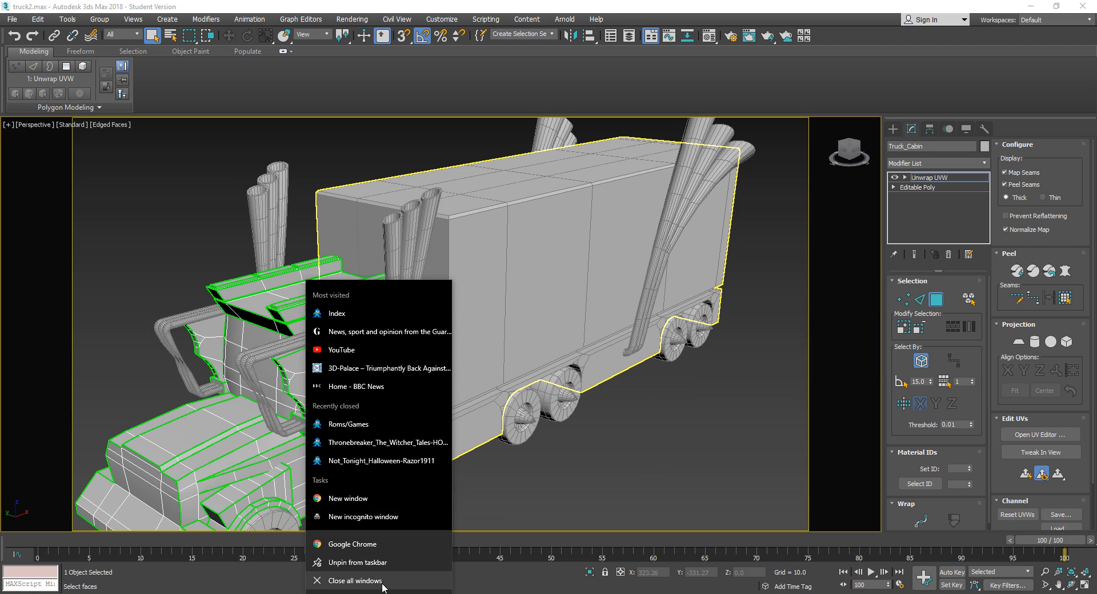
{"action": "left_click", "coordinate": [549, 480]}
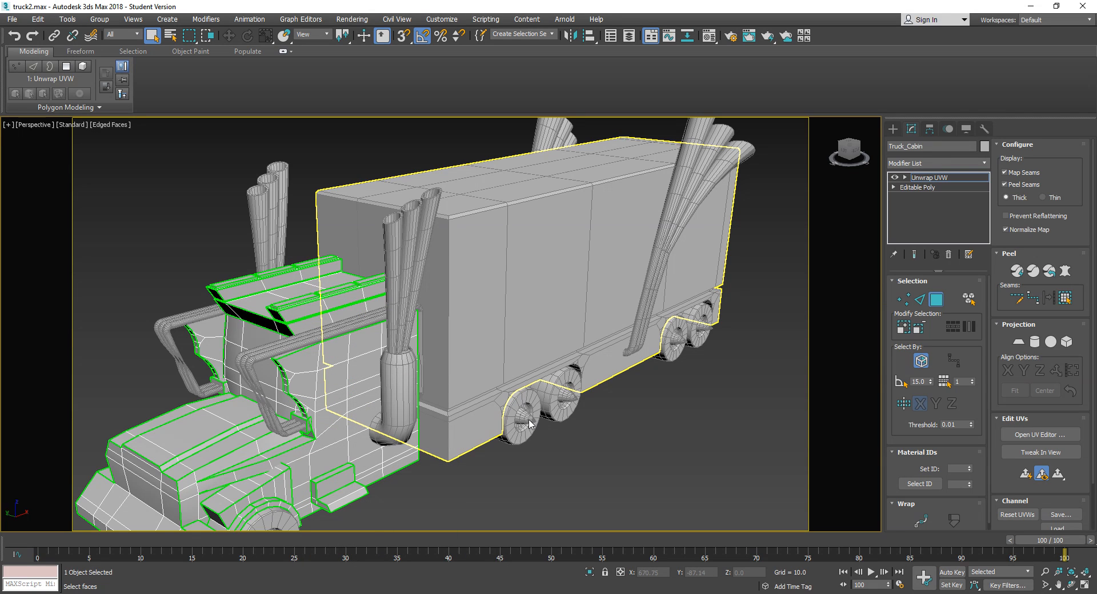
{"action": "mouse_move", "coordinate": [378, 592]}
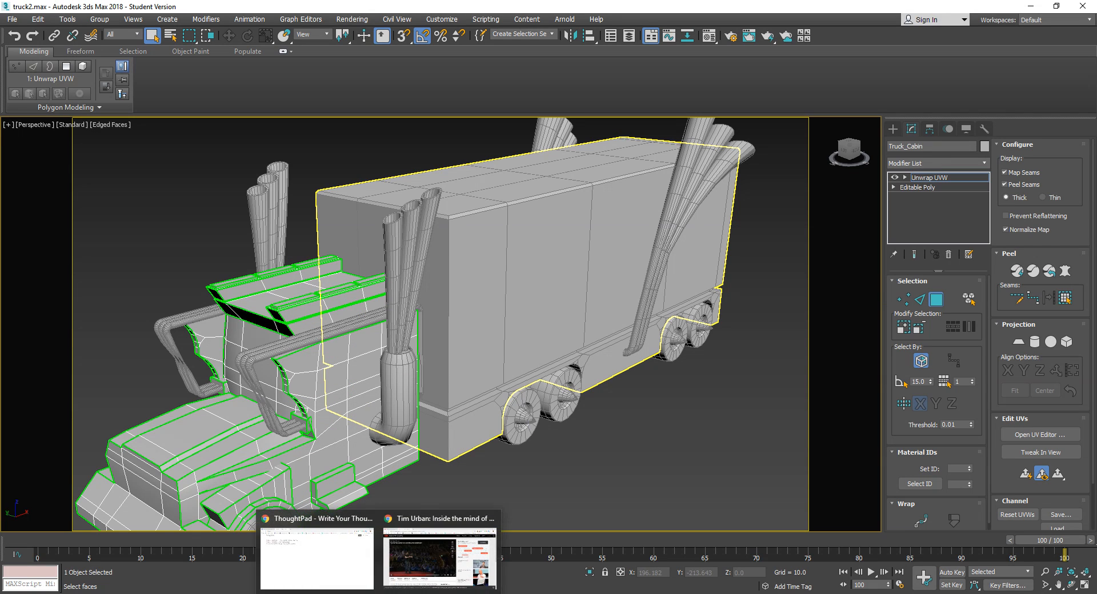
{"action": "left_click", "coordinate": [366, 518]}
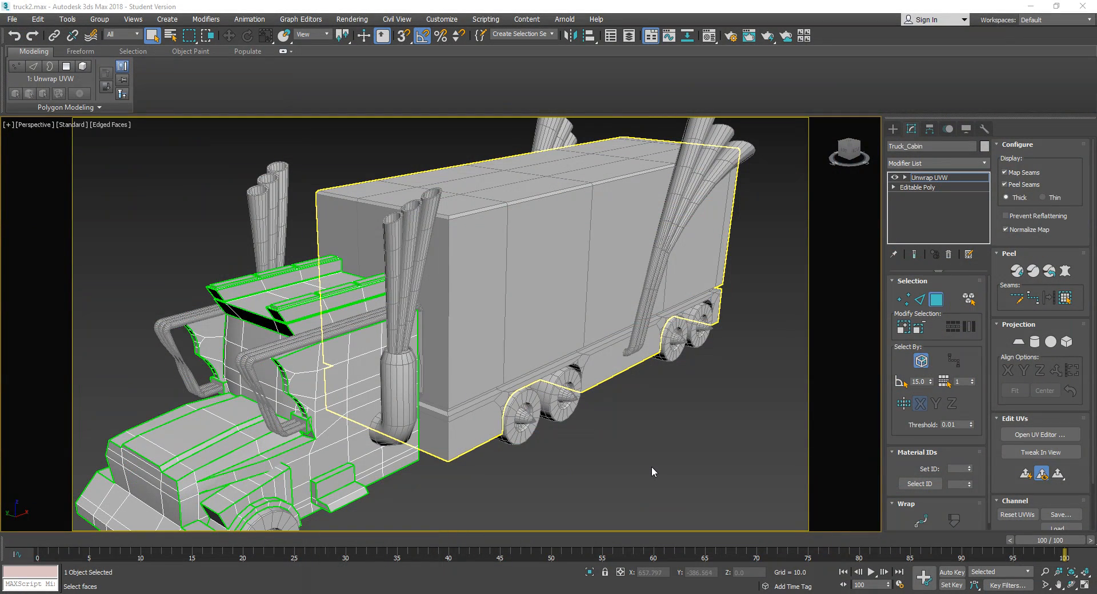
{"action": "double_click", "coordinate": [838, 6]}
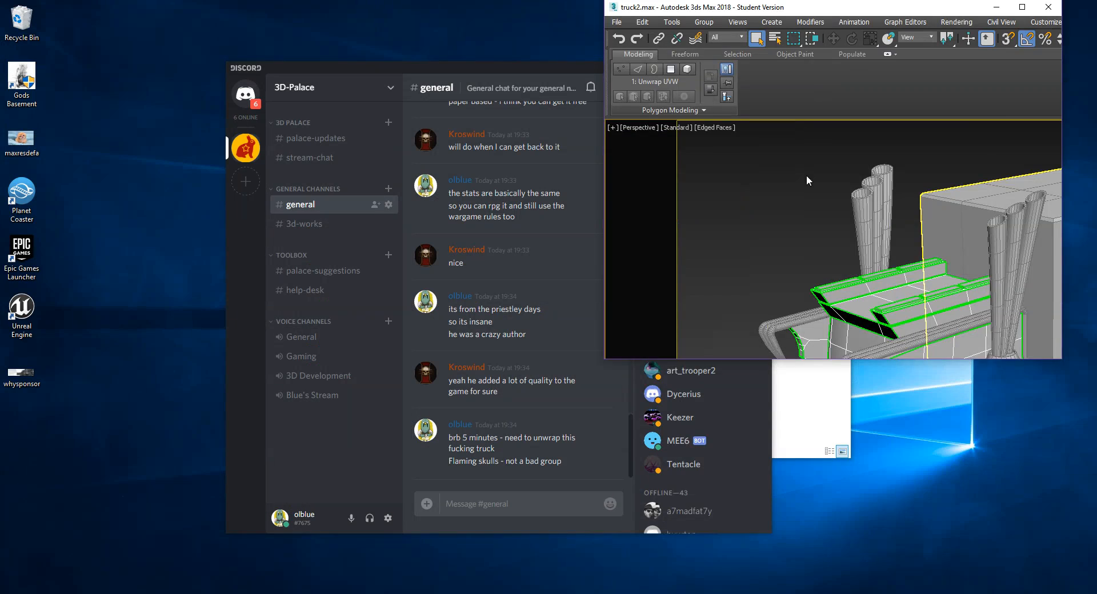
{"action": "left_click_drag", "start_coordinate": [806, 175], "coordinate": [622, 16]}
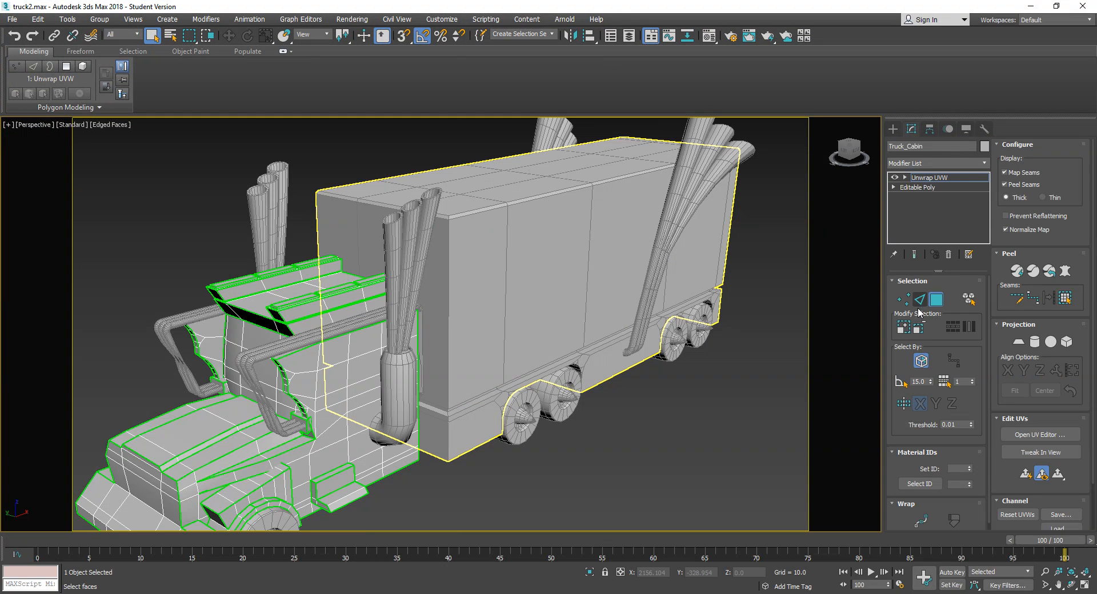
Leave polygon selection on the truck cab and convert it to an Editable Poly
{"action": "left_click", "coordinate": [936, 299]}
{"action": "right_click", "coordinate": [367, 393]}
{"action": "mouse_move", "coordinate": [417, 519]}
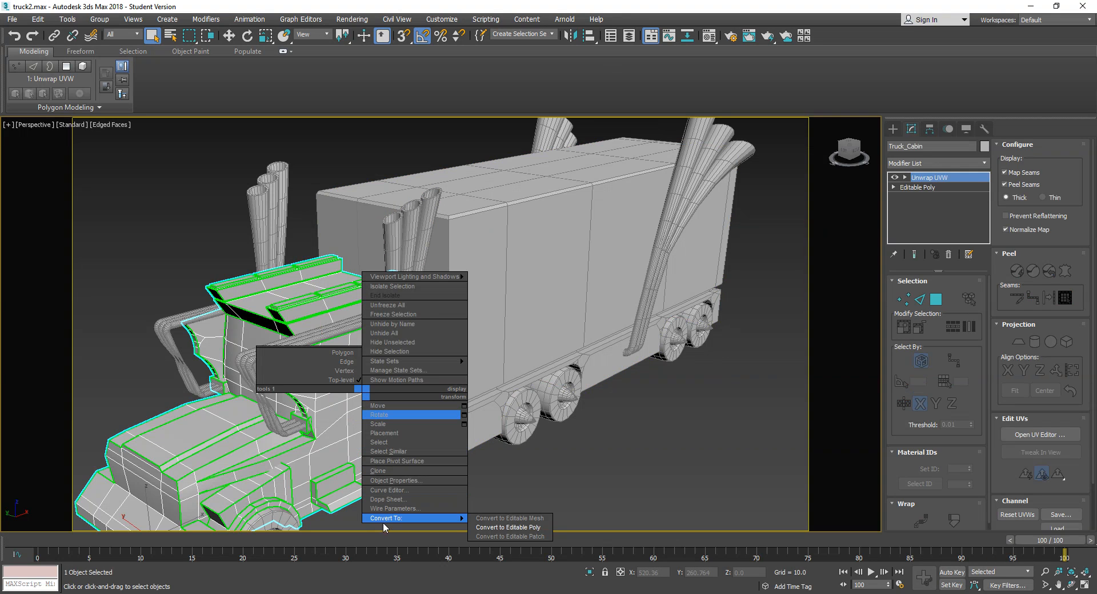
{"action": "left_click", "coordinate": [498, 528]}
Apply an Unwrap UVW modifier to the trailer body truck_load
{"action": "left_click", "coordinate": [486, 341]}
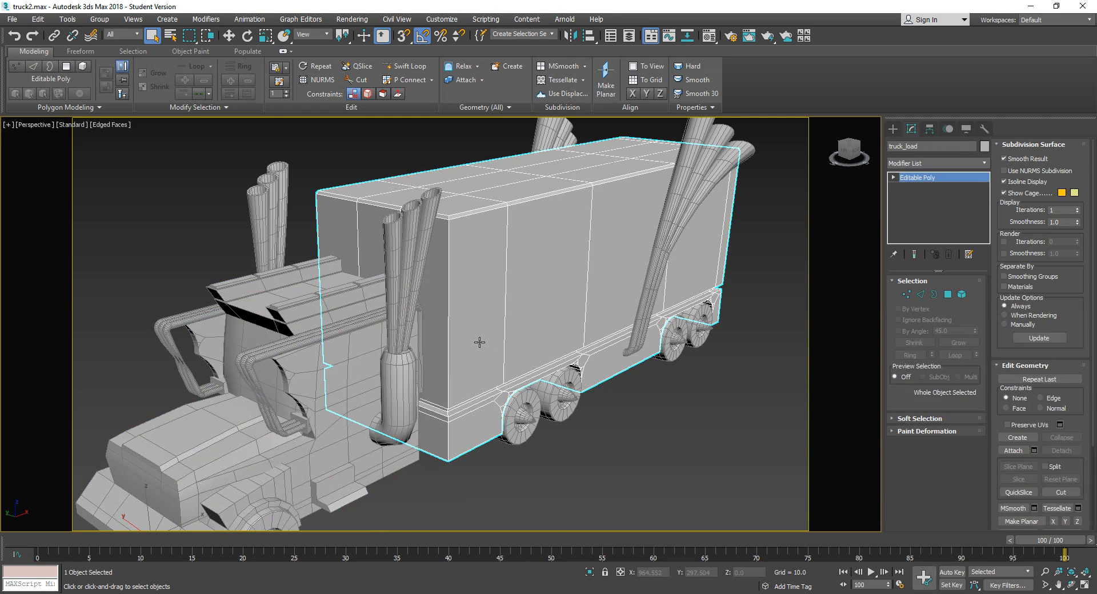
{"action": "mouse_move", "coordinate": [680, 375]}
{"action": "middle_mouse_down"}
{"action": "mouse_move", "coordinate": [635, 408]}
{"action": "mouse_move", "coordinate": [682, 389]}
{"action": "middle_mouse_up"}
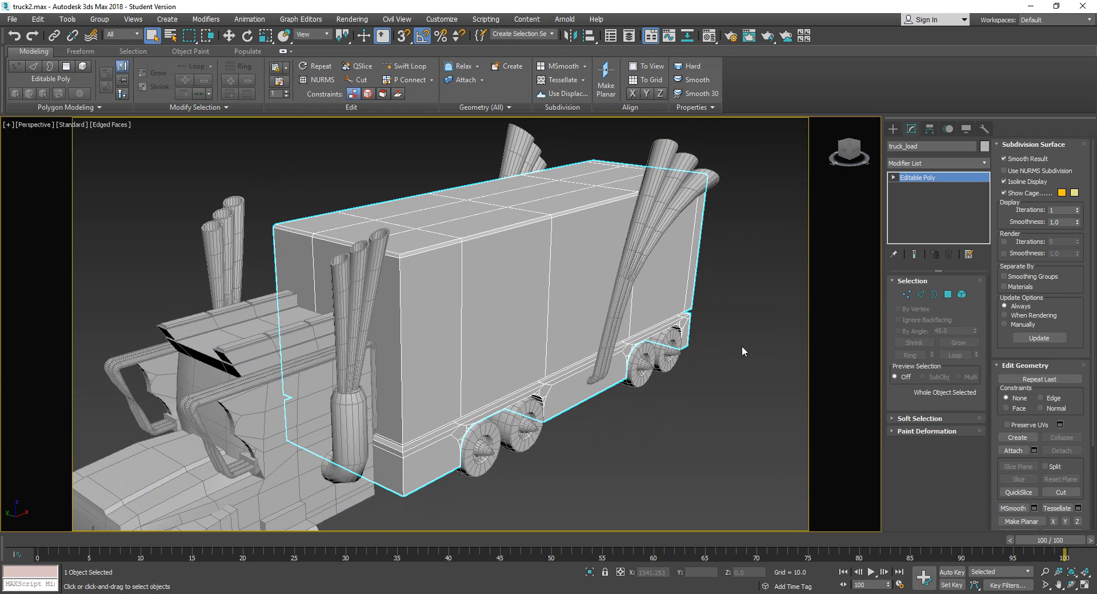
{"action": "left_click", "coordinate": [979, 167]}
{"action": "key", "text": "u"}
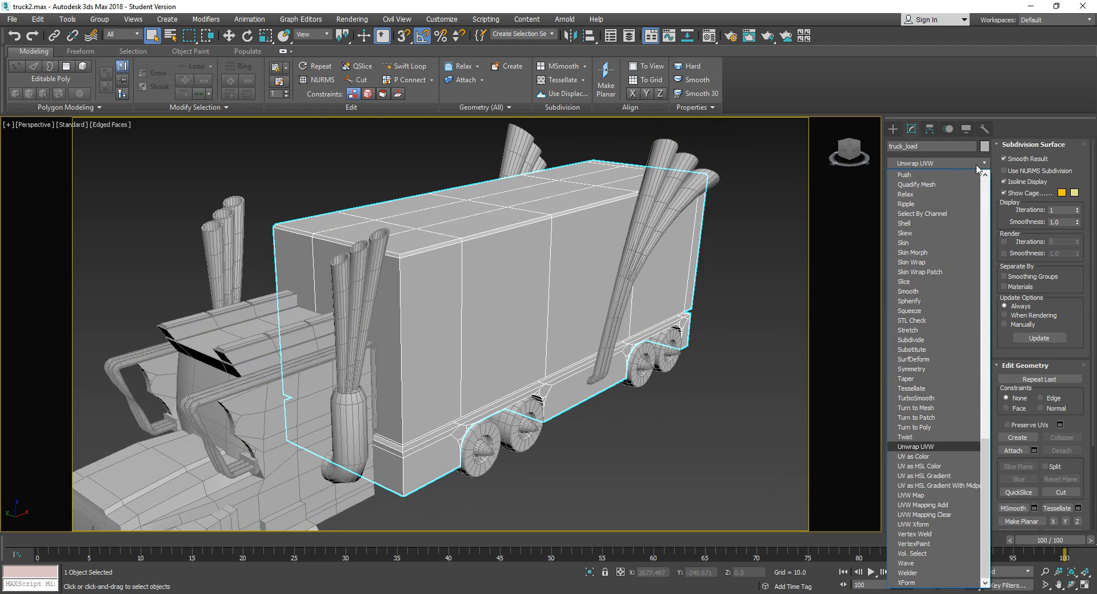
{"action": "key", "text": "Return"}
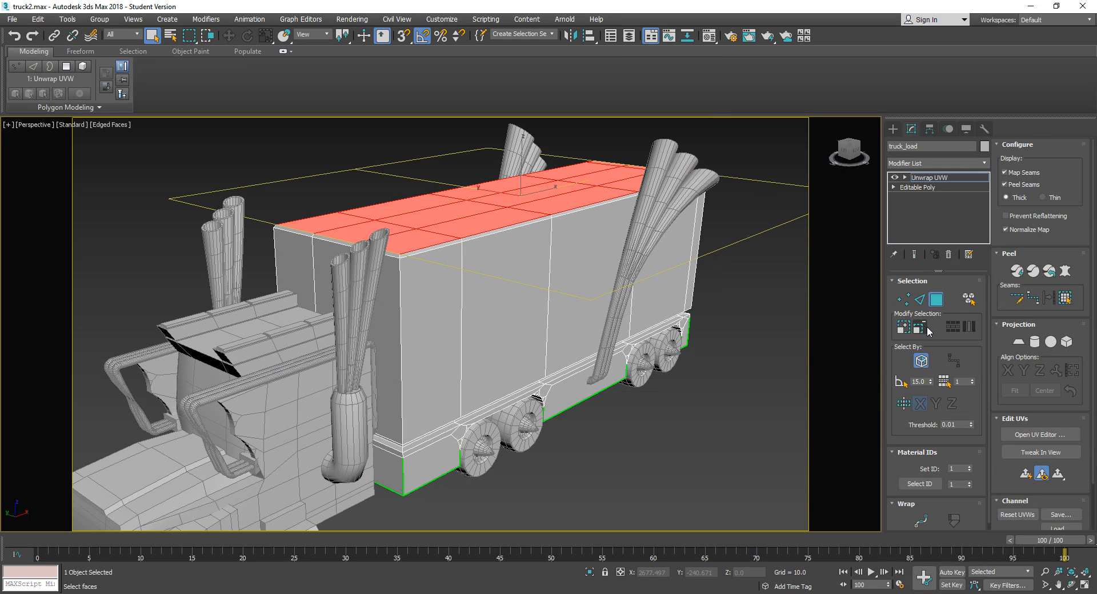
Select all the trailer's polygons and open the UV editor, enlarged to fill the screen
{"action": "key", "text": "ctrl+a"}
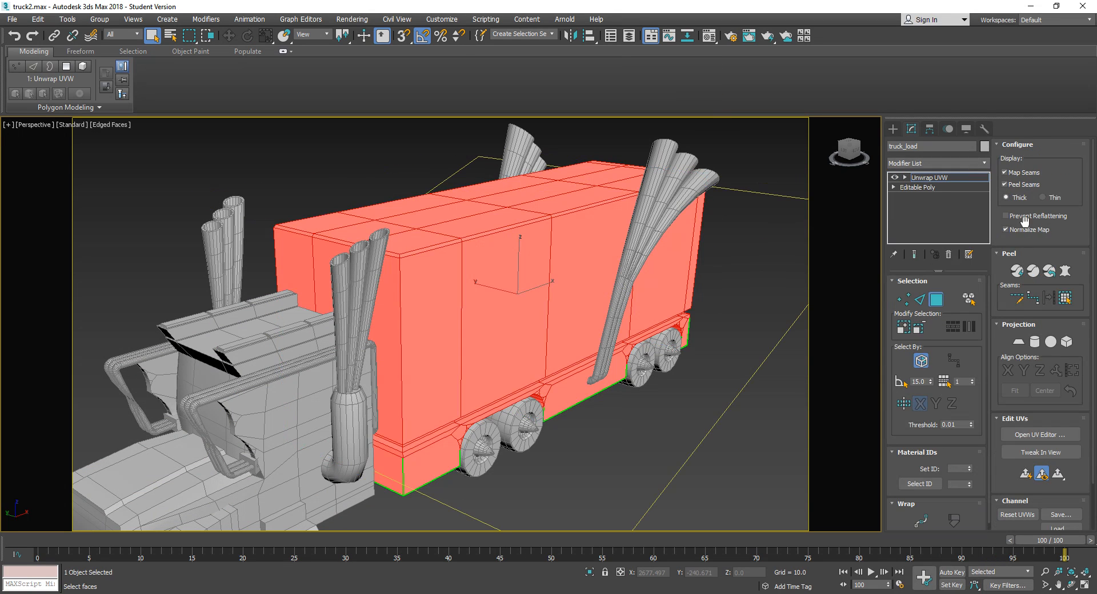
{"action": "left_click", "coordinate": [1023, 433]}
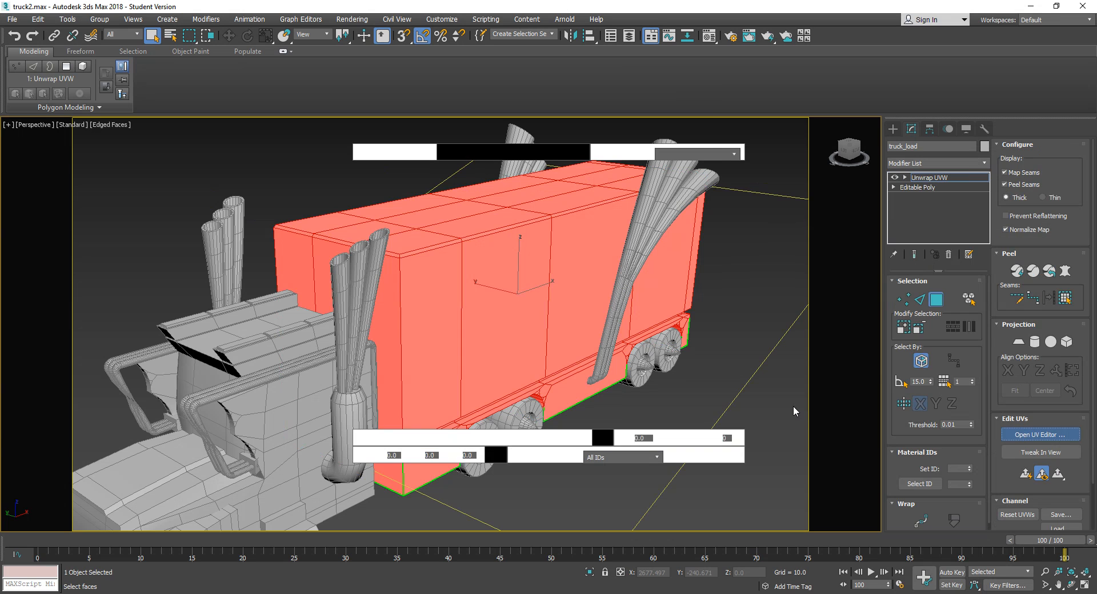
{"action": "left_click_drag", "start_coordinate": [155, 62], "coordinate": [574, 85]}
{"action": "double_click", "coordinate": [573, 82]}
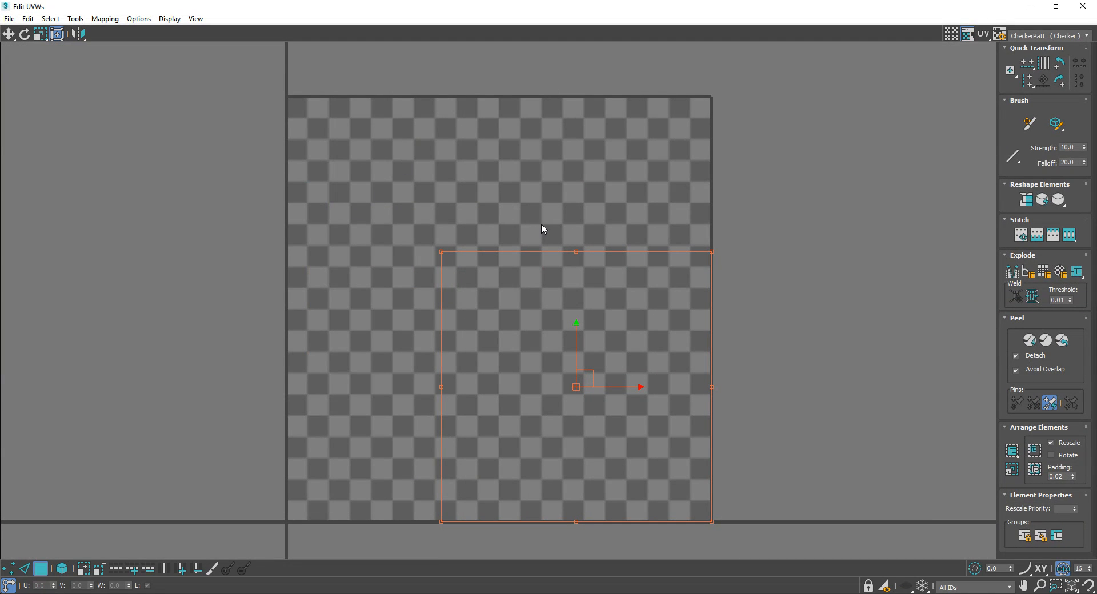
{"action": "middle_click_drag", "start_coordinate": [541, 228], "coordinate": [497, 213]}
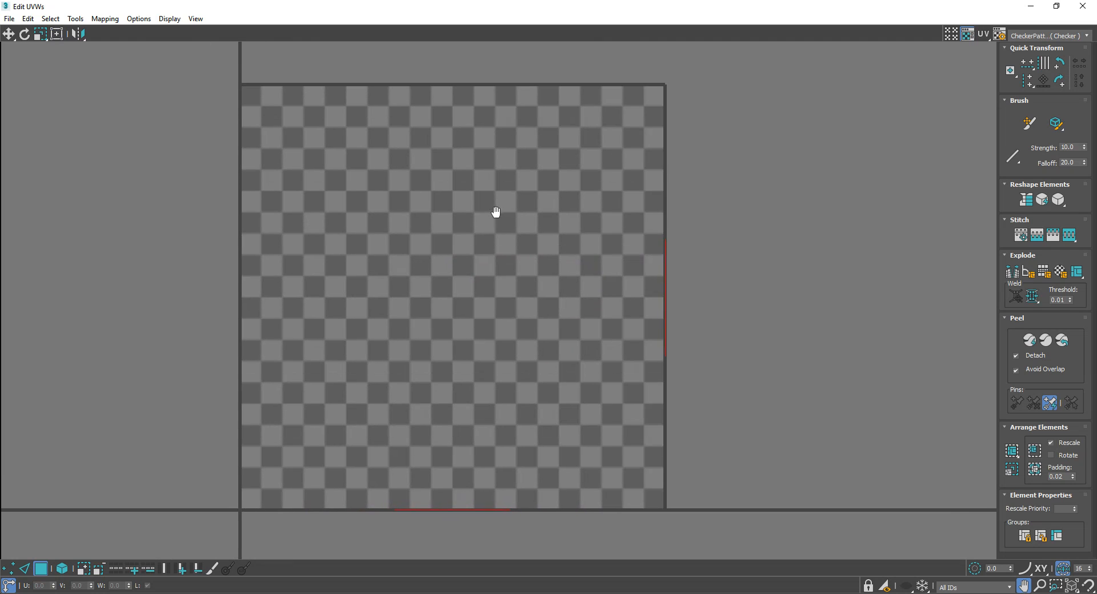
Flatten-map the trailer's UVs with a polygon angle threshold of 55, close the UV editor and leave polygon selection
{"action": "left_click", "coordinate": [106, 21]}
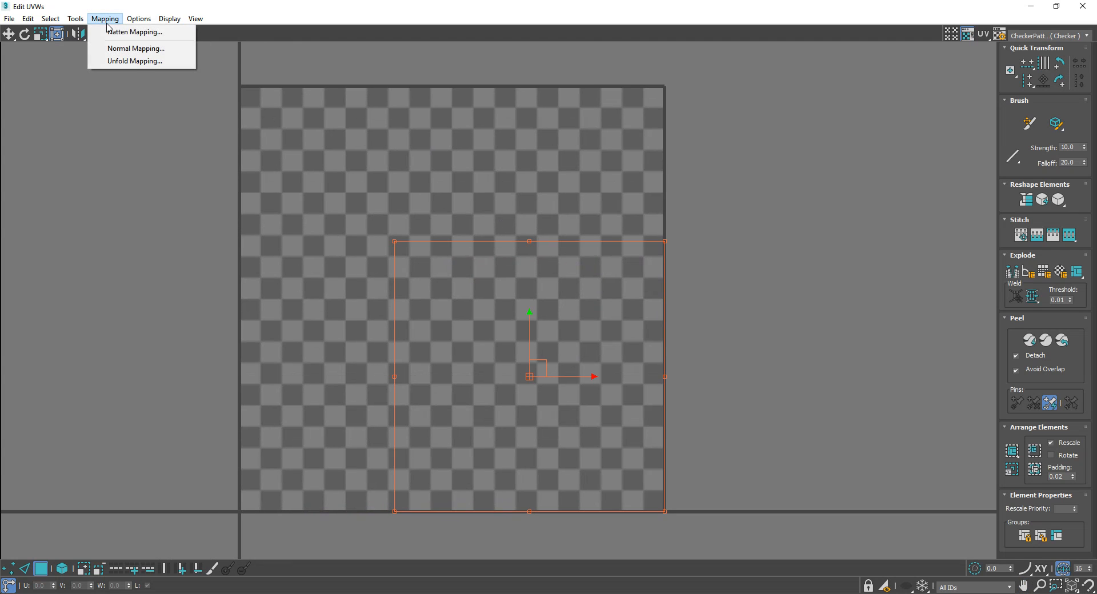
{"action": "left_click", "coordinate": [109, 32]}
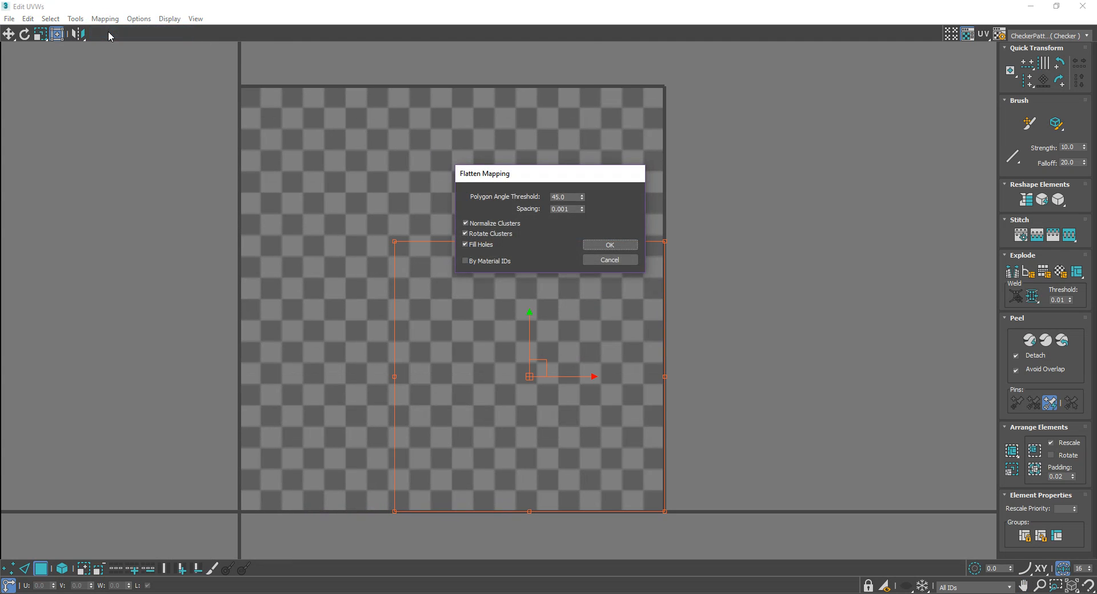
{"action": "double_click", "coordinate": [569, 197]}
{"action": "type", "text": "55"}
{"action": "left_click", "coordinate": [625, 245]}
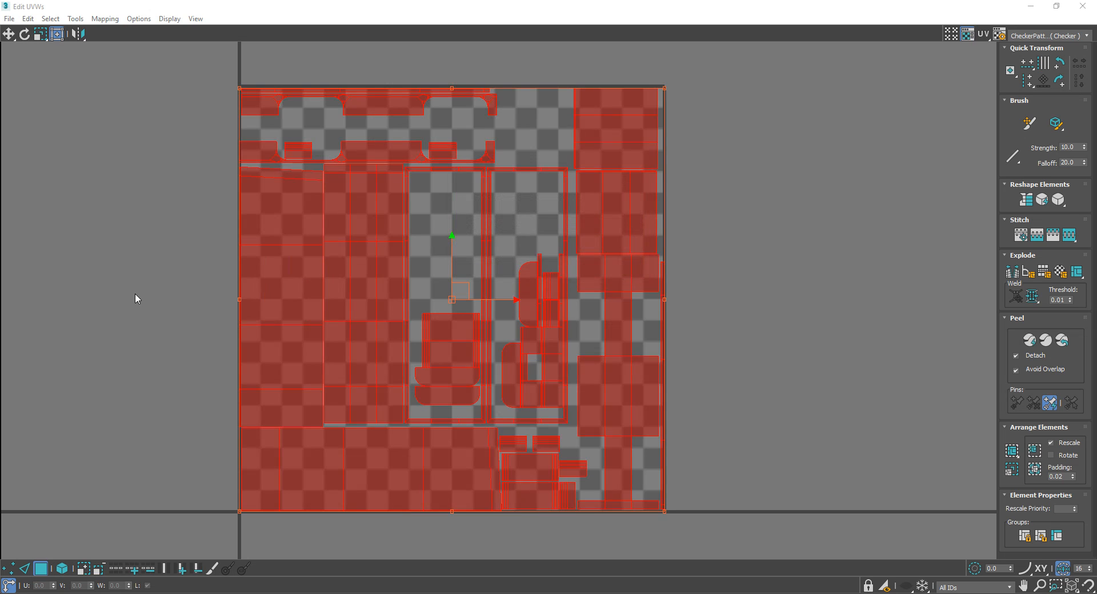
{"action": "left_click", "coordinate": [135, 293]}
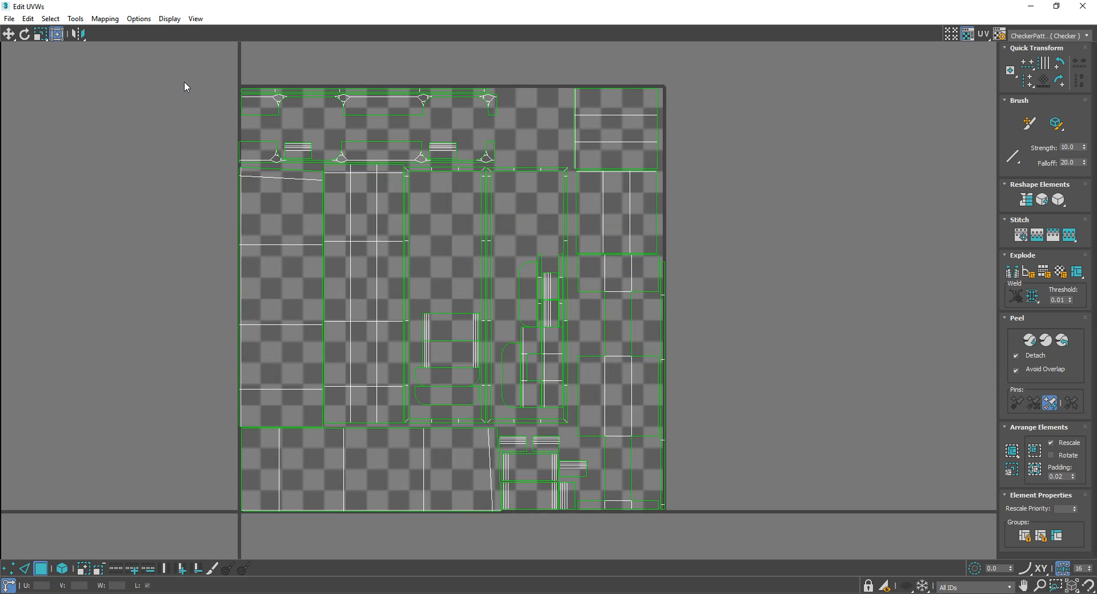
{"action": "left_click", "coordinate": [1084, 7]}
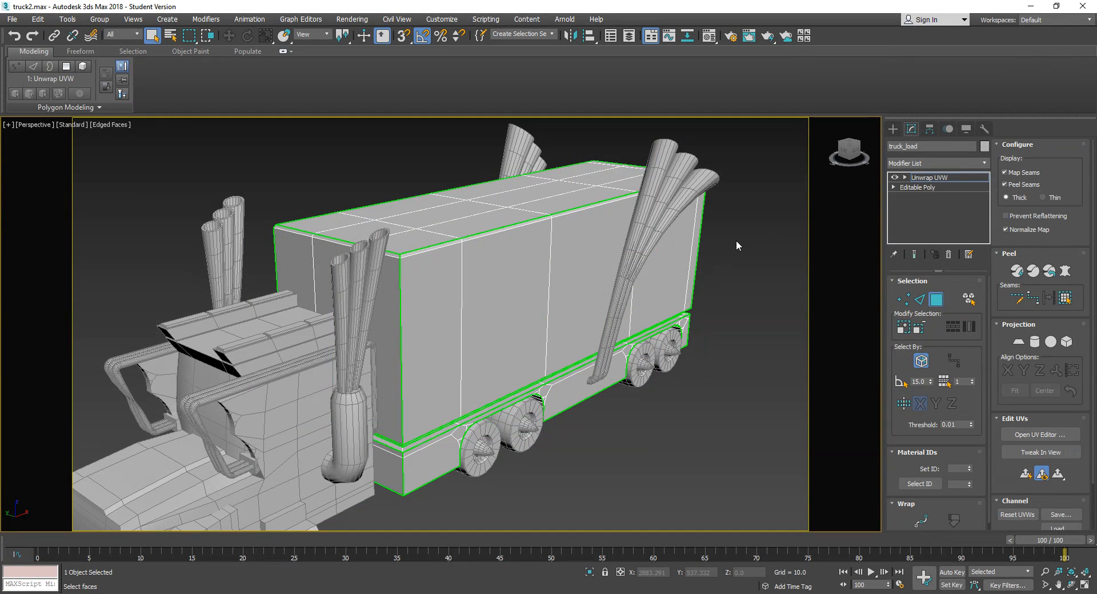
{"action": "left_click", "coordinate": [935, 299]}
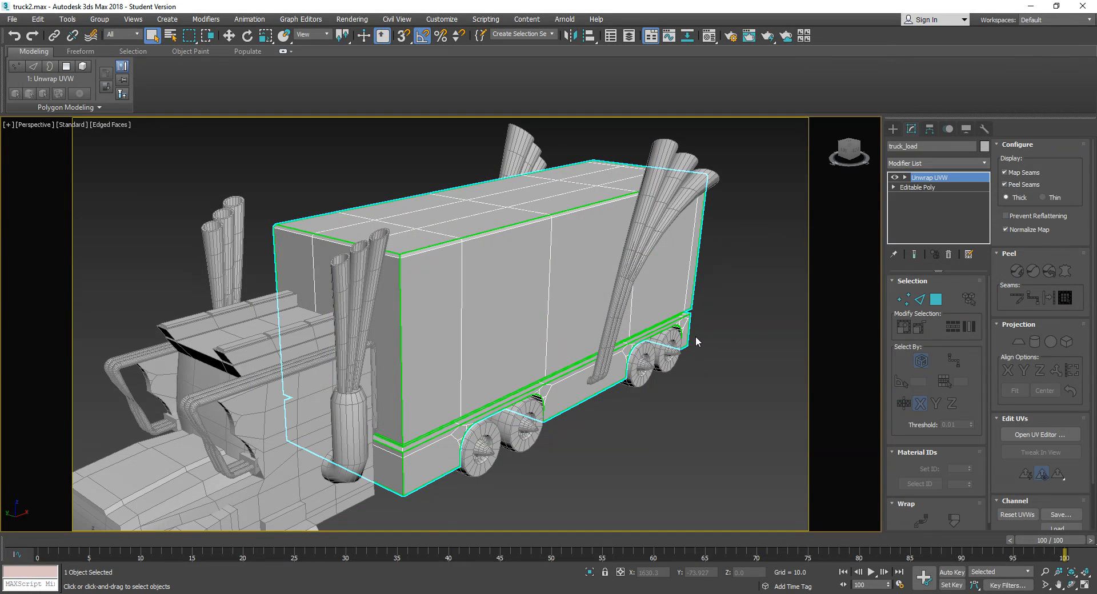
Apply an Unwrap UVW modifier to the near-side rear pipes, truck_pipes_rear_1
{"action": "middle_click_drag", "start_coordinate": [695, 335], "coordinate": [737, 360], "text": "alt"}
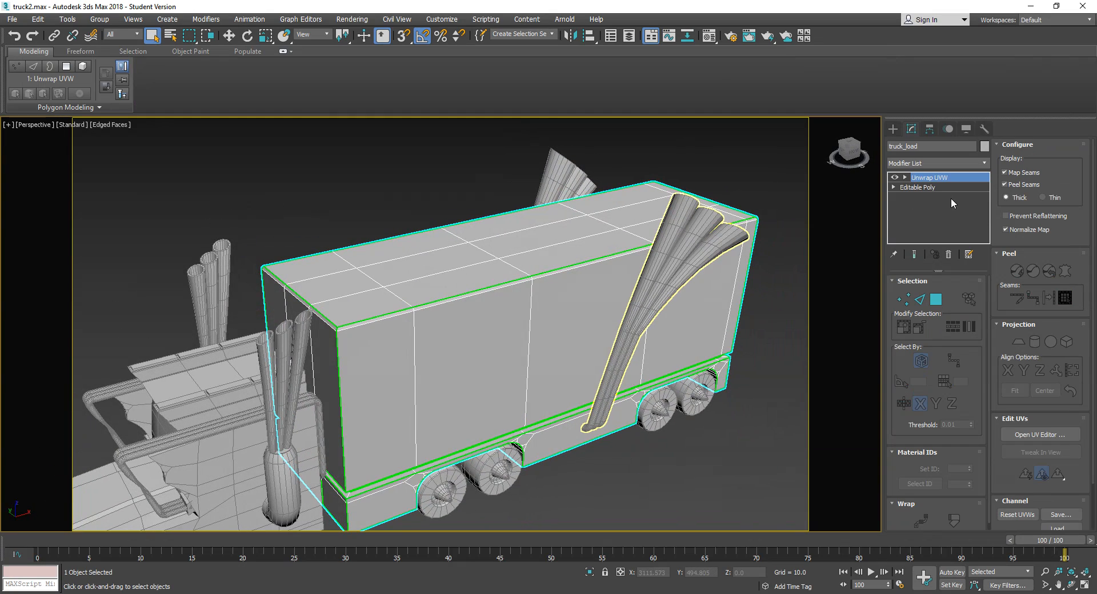
{"action": "left_click", "coordinate": [691, 269]}
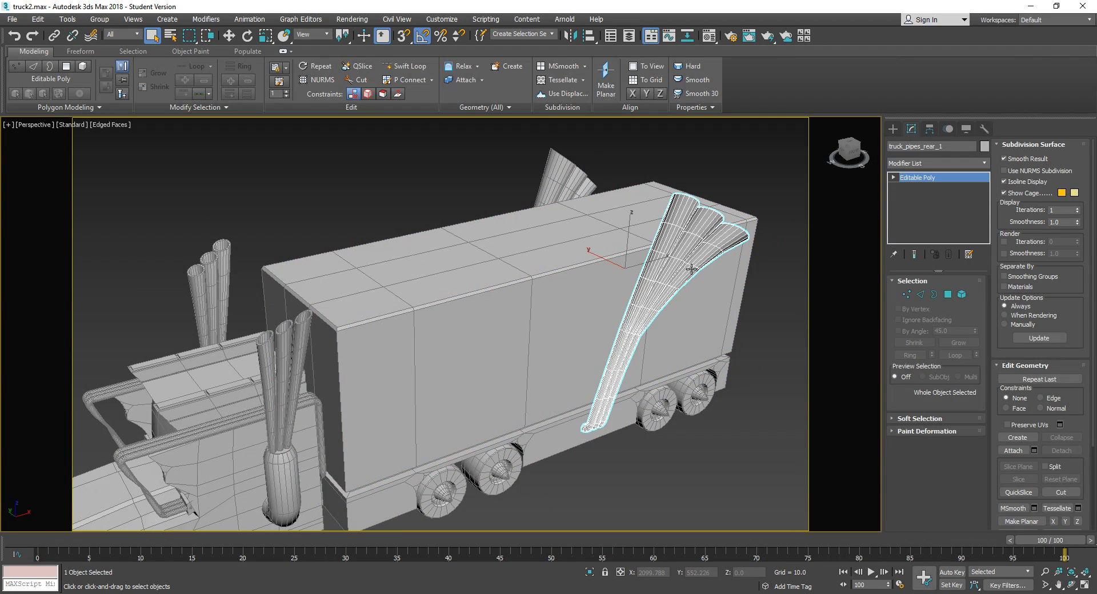
{"action": "right_click", "coordinate": [691, 269]}
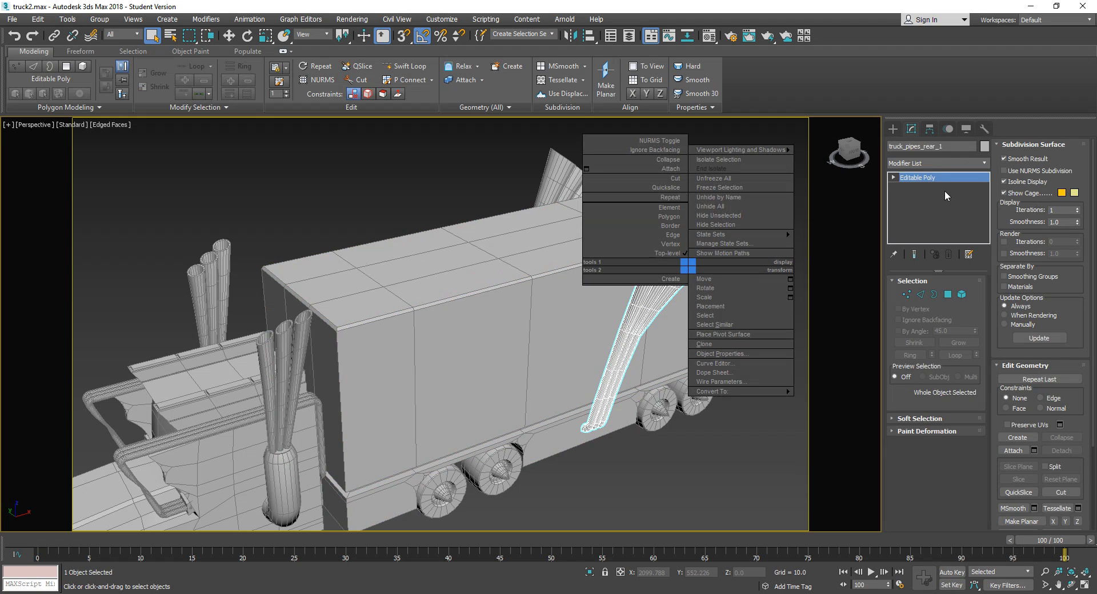
{"action": "left_click", "coordinate": [948, 163]}
{"action": "key", "text": "u"}
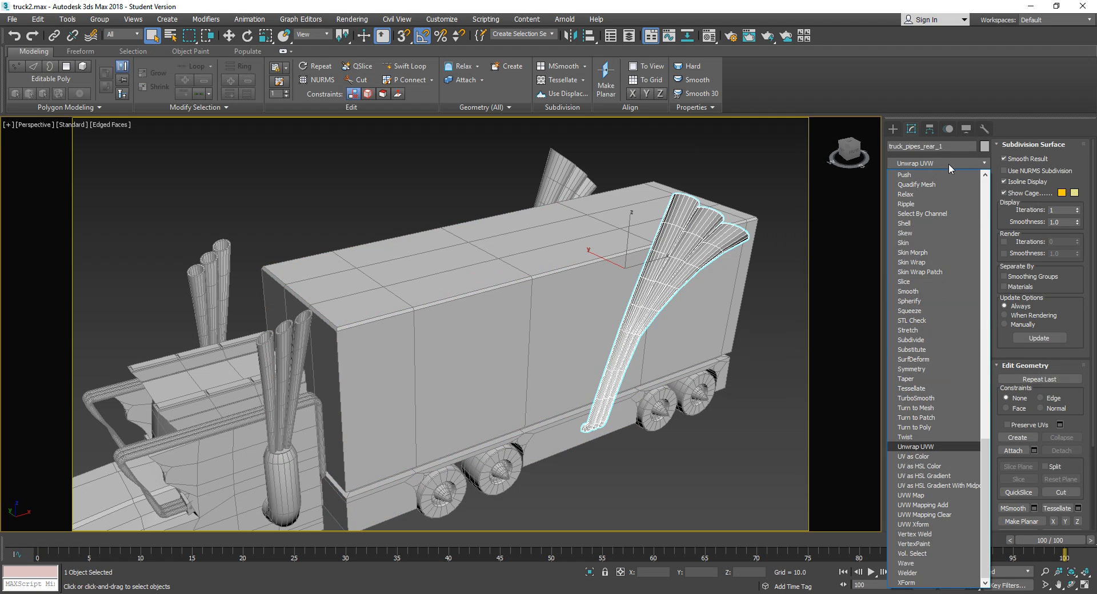
{"action": "key", "text": "Return"}
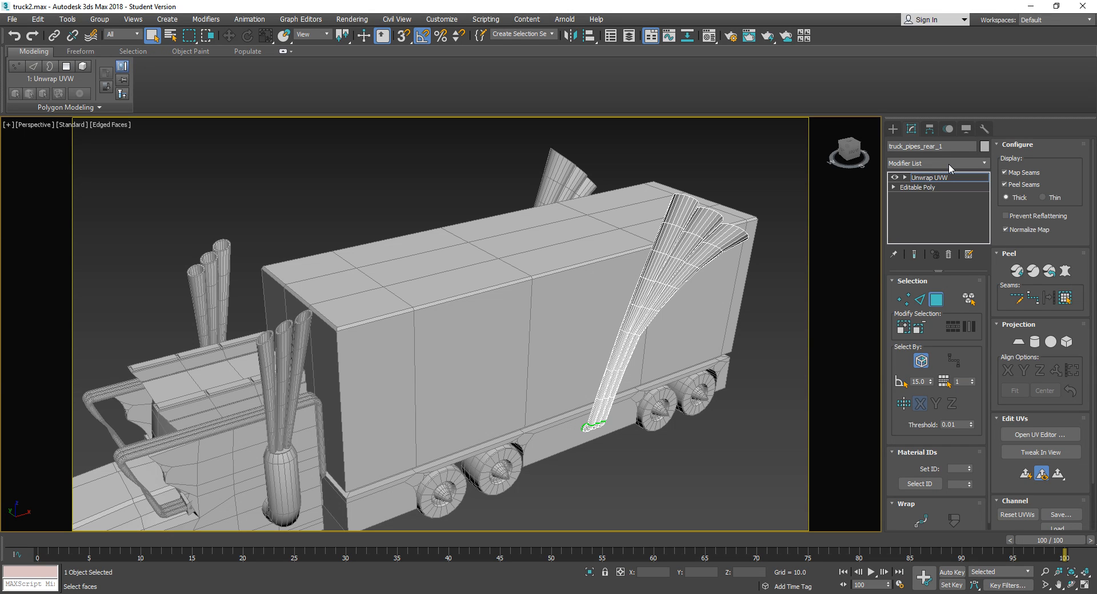
Select all polygons of the near-side rear pipes and flatten-map their UVs with a polygon angle threshold of 45
{"action": "middle_click_drag", "start_coordinate": [737, 350], "coordinate": [679, 337], "text": "alt"}
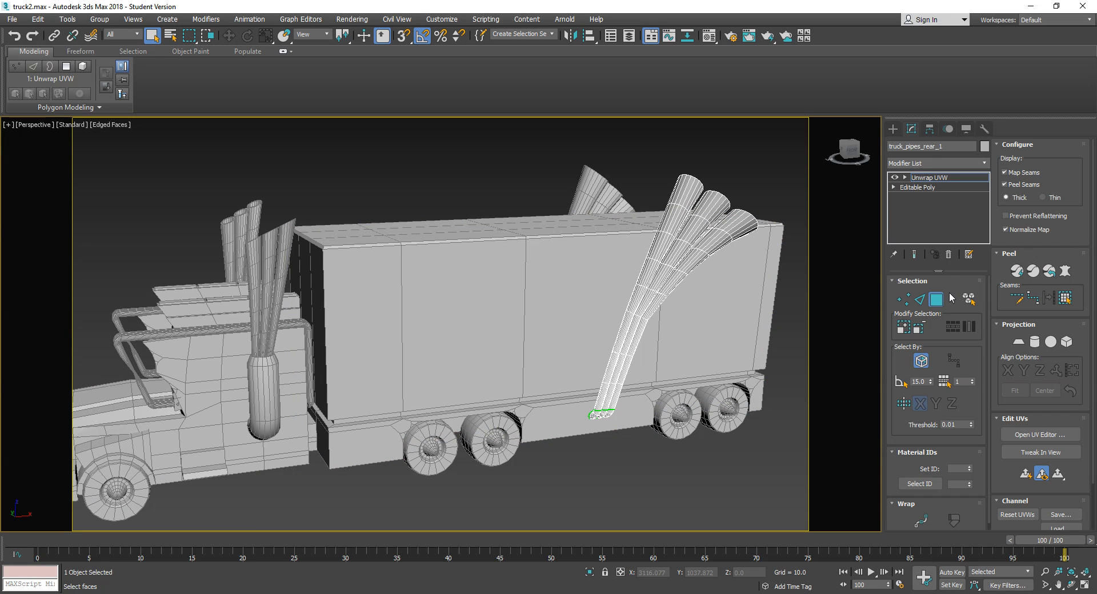
{"action": "key", "text": "ctrl+a"}
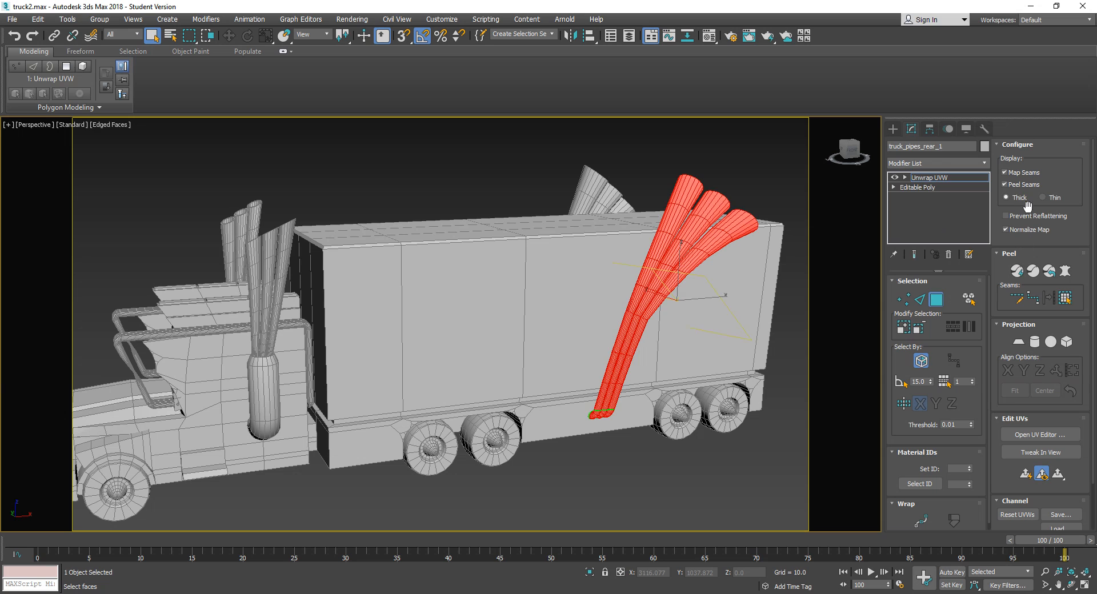
{"action": "left_click", "coordinate": [1019, 434]}
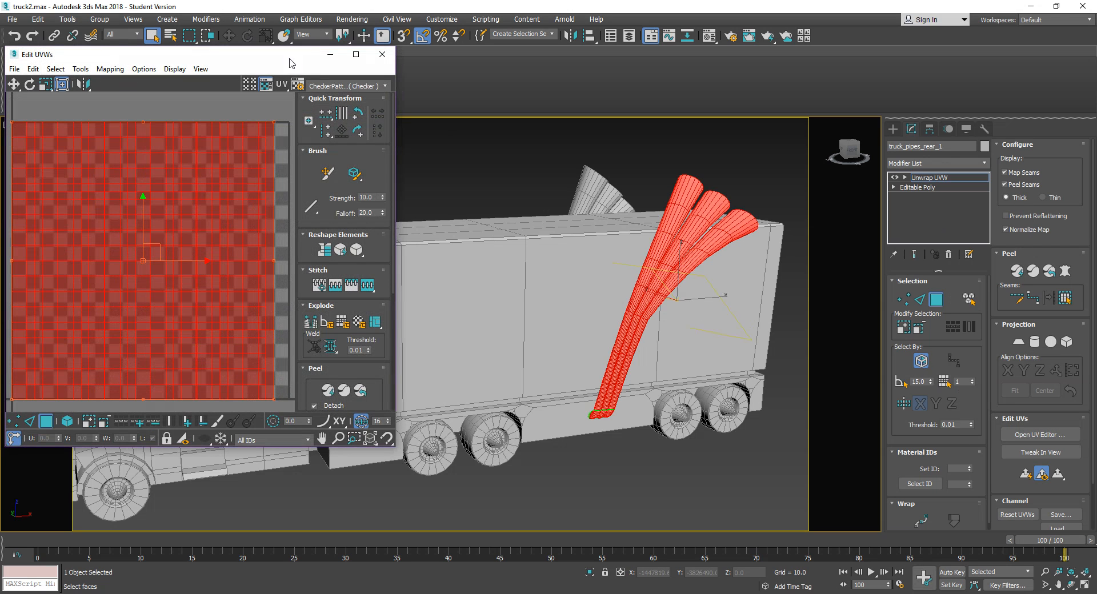
{"action": "left_click", "coordinate": [111, 69]}
{"action": "left_click", "coordinate": [138, 82]}
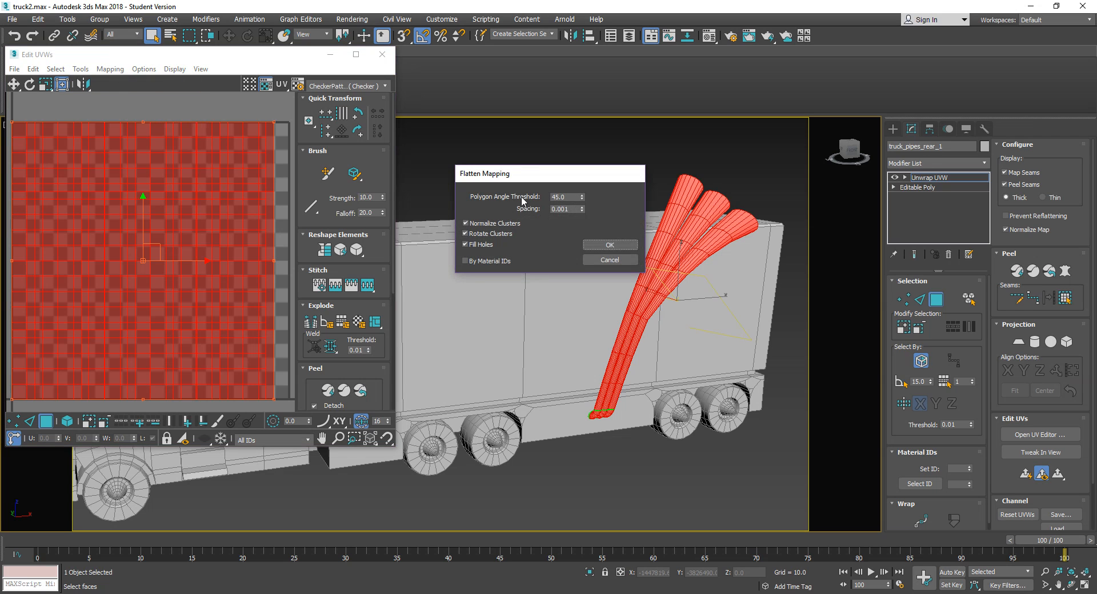
{"action": "left_click", "coordinate": [603, 246]}
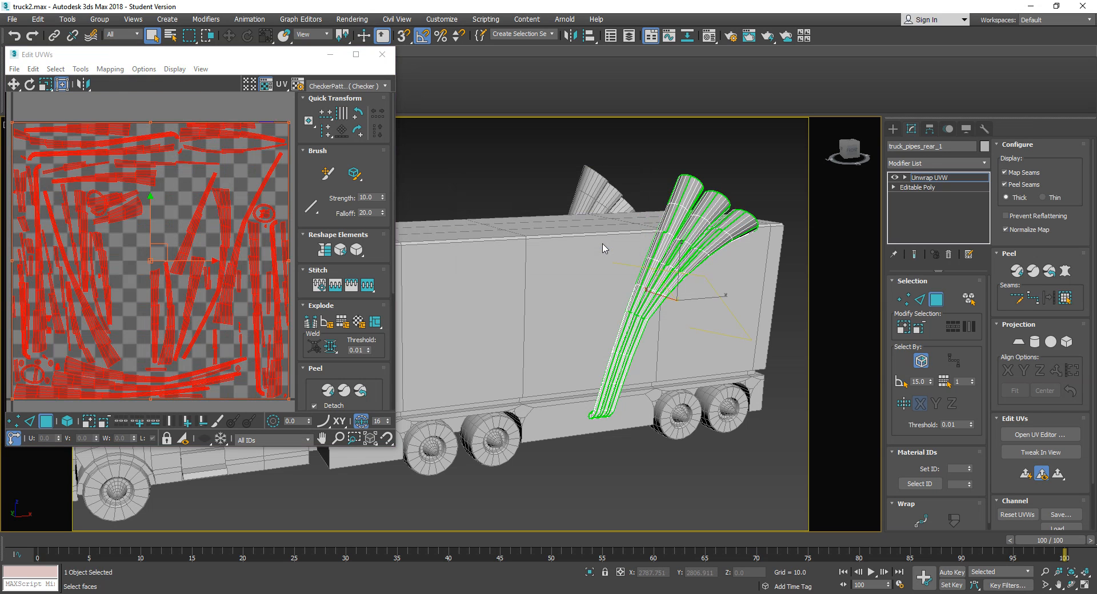
{"action": "left_click", "coordinate": [117, 71]}
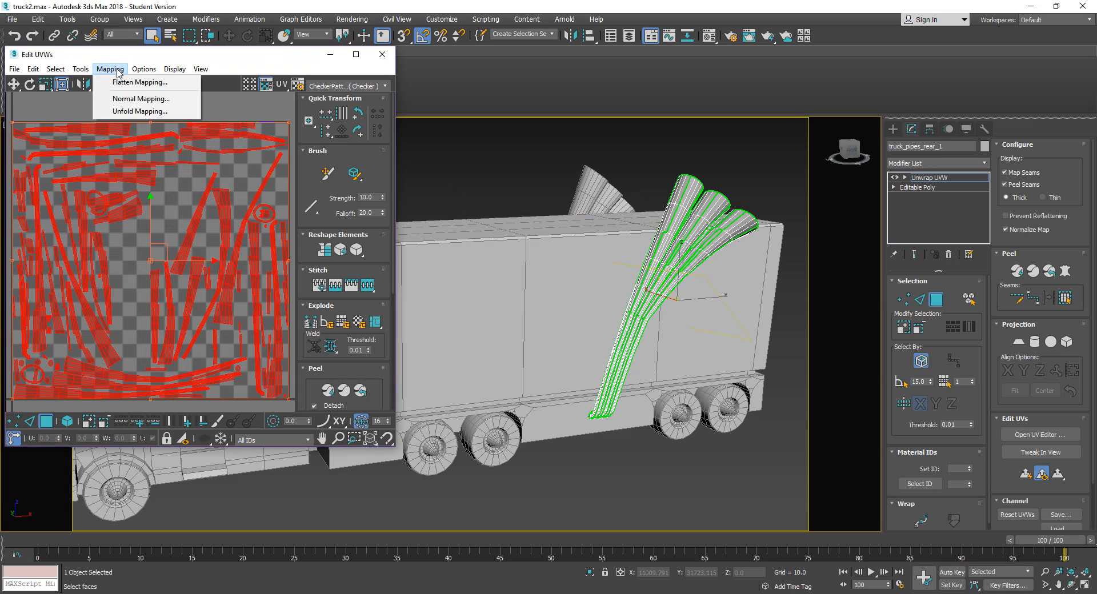
{"action": "left_click", "coordinate": [220, 55]}
{"action": "middle_click_drag", "start_coordinate": [169, 177], "coordinate": [181, 159]}
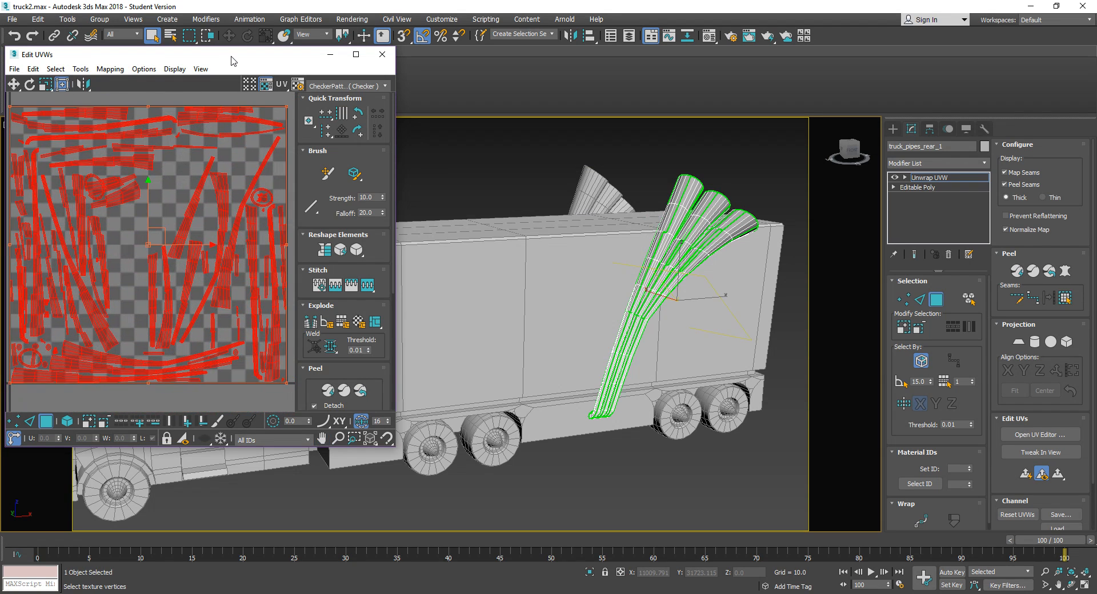
Enlarge the UV editor to fill the screen and flatten-map the rear pipes' UVs with a polygon angle threshold of 65
{"action": "left_click_drag", "start_coordinate": [233, 60], "coordinate": [625, 199]}
{"action": "double_click", "coordinate": [624, 197]}
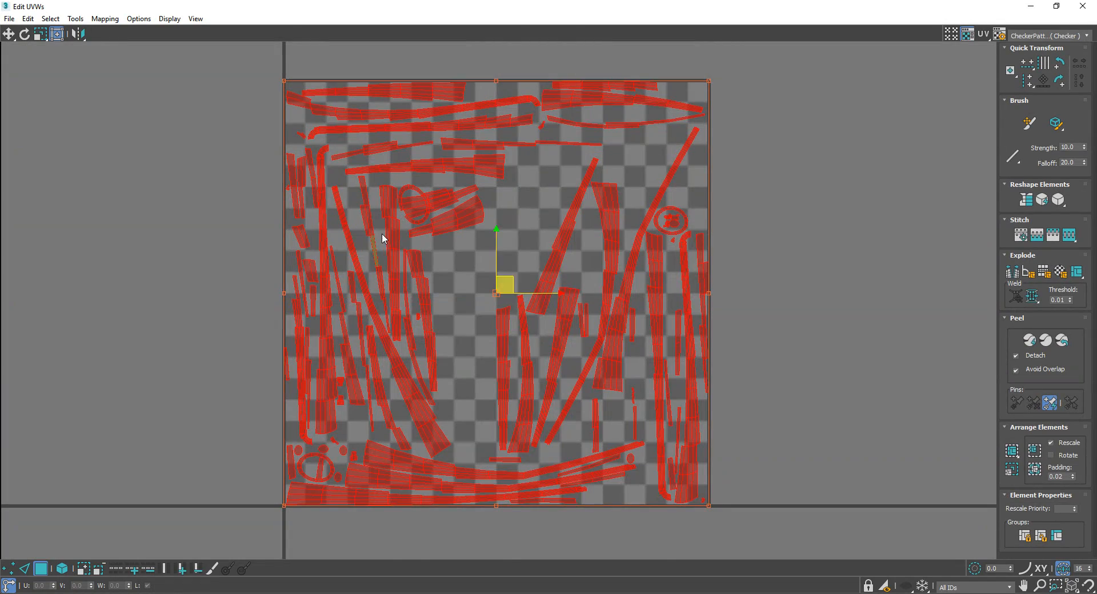
{"action": "scroll", "coordinate": [382, 233], "scroll_direction": "up", "scroll_amount": 10}
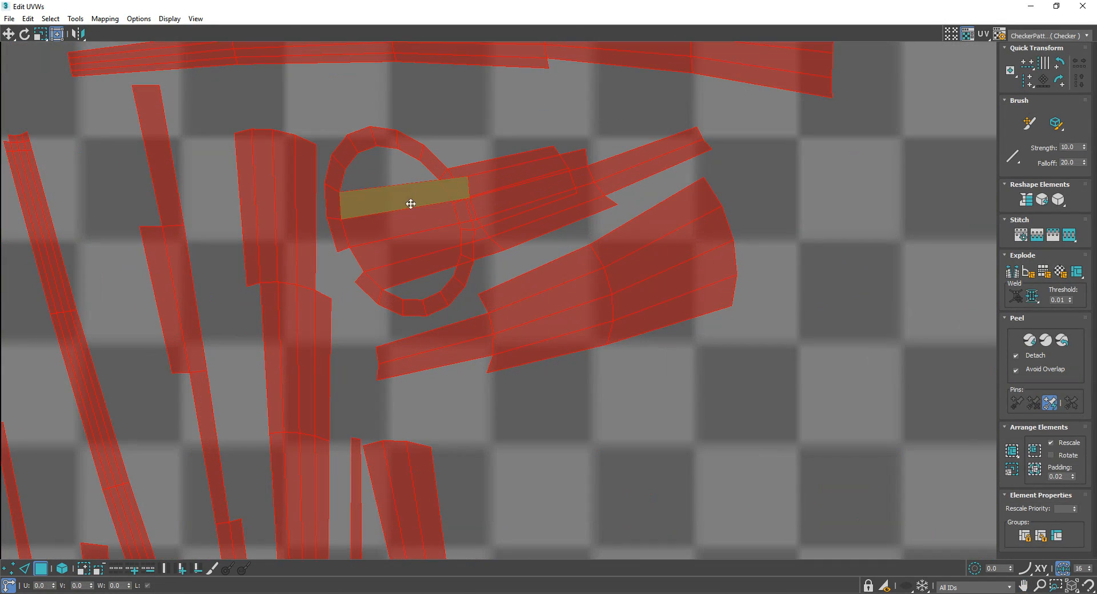
{"action": "scroll", "coordinate": [495, 293], "scroll_direction": "down", "scroll_amount": 8}
{"action": "middle_click_drag", "start_coordinate": [480, 235], "coordinate": [415, 210]}
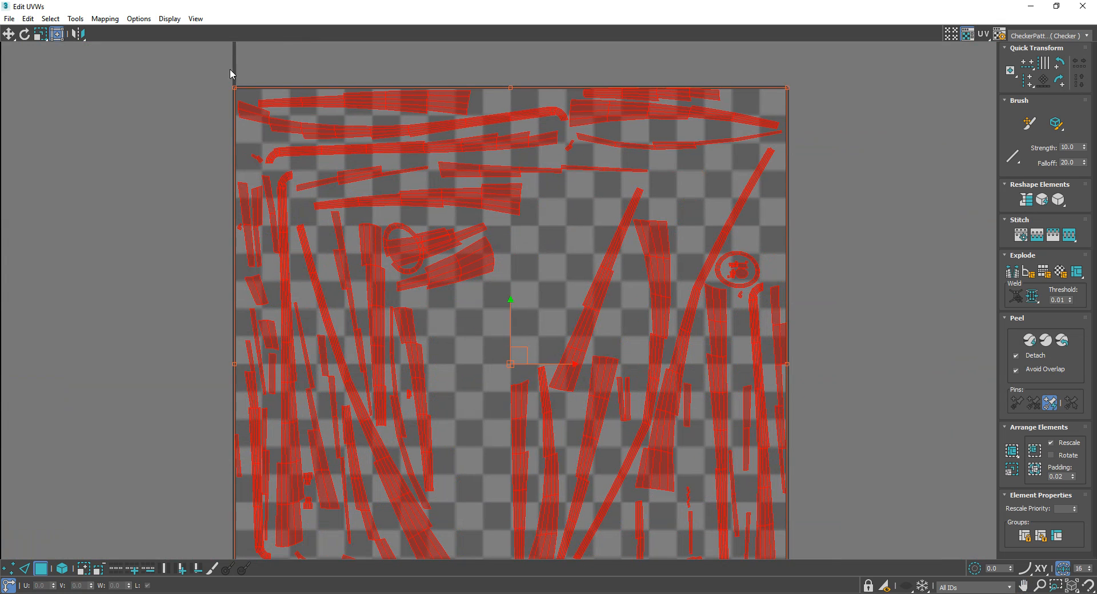
{"action": "left_click", "coordinate": [105, 19]}
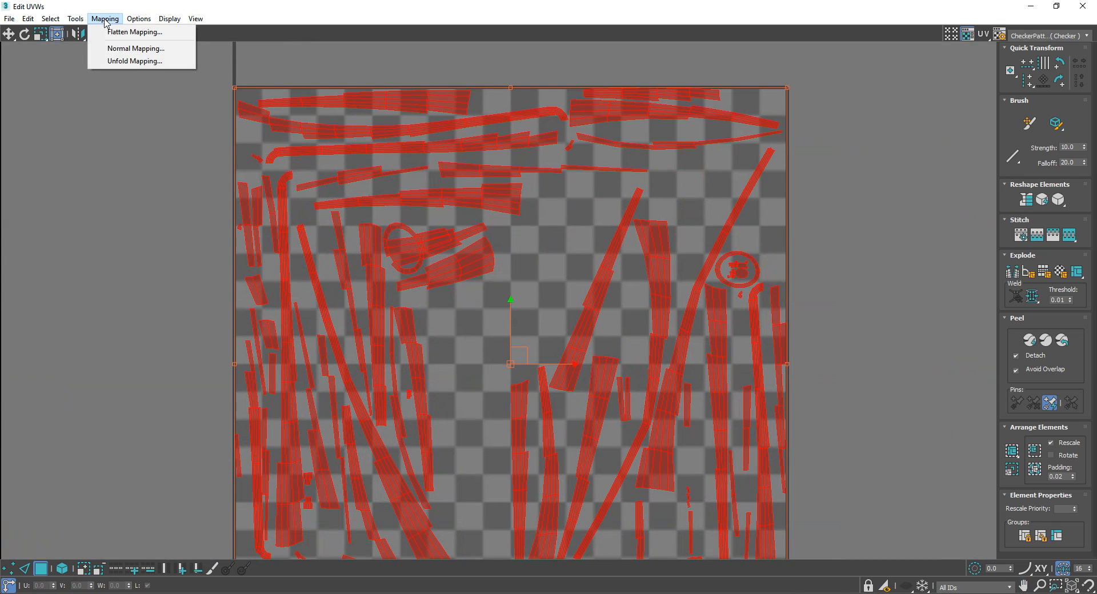
{"action": "left_click", "coordinate": [115, 32]}
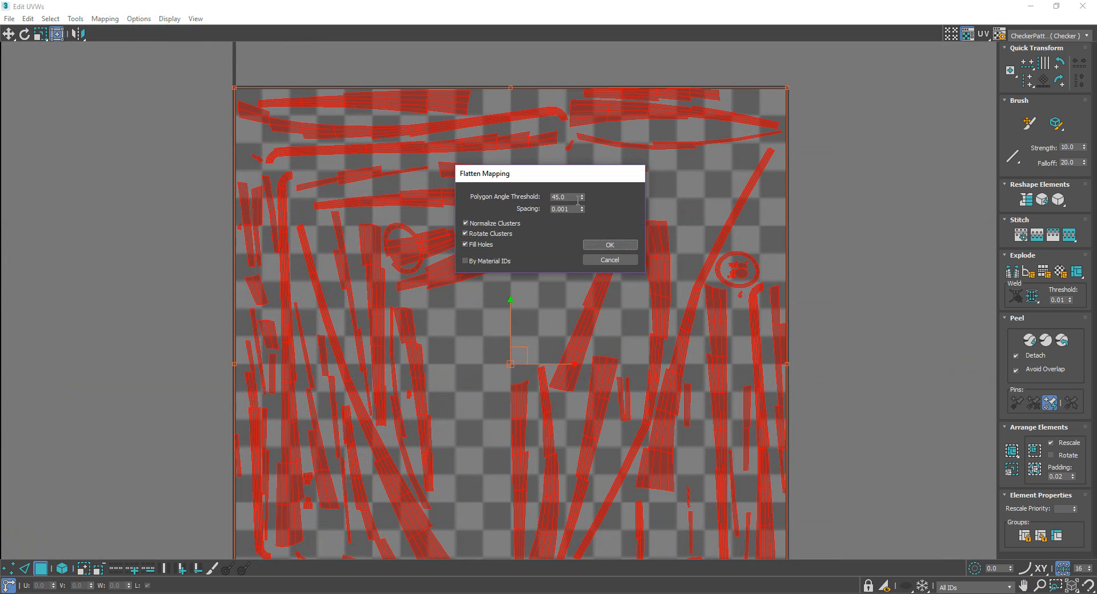
{"action": "double_click", "coordinate": [569, 197]}
{"action": "type", "text": "65"}
{"action": "left_click", "coordinate": [604, 246]}
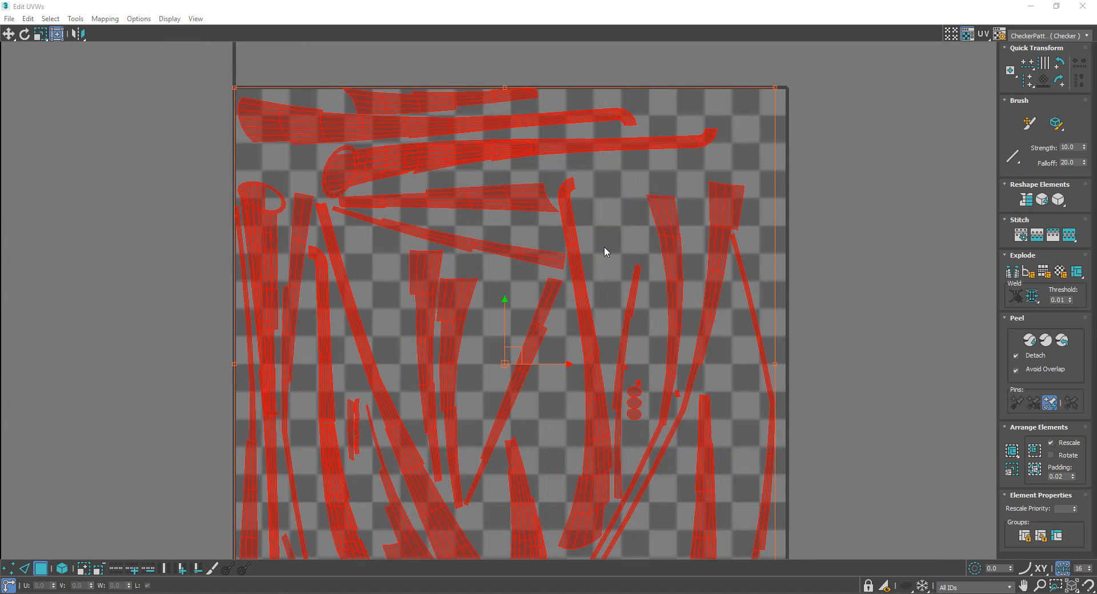
Repeat the flatten mapping of the rear pipes' UVs with a lower polygon angle threshold
{"action": "left_click", "coordinate": [104, 18]}
{"action": "left_click", "coordinate": [117, 30]}
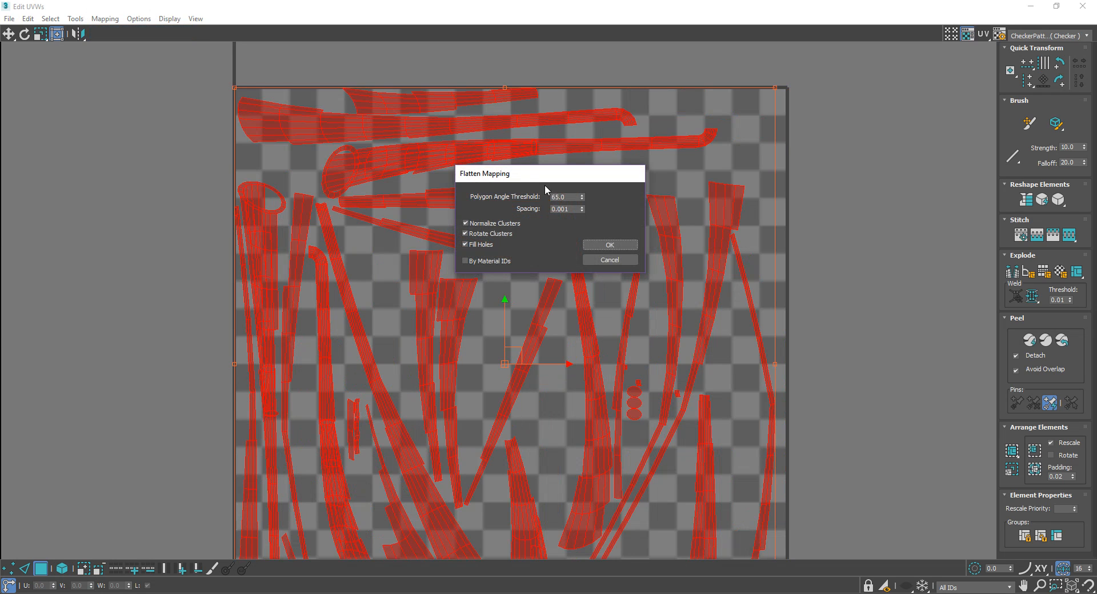
{"action": "double_click", "coordinate": [575, 198]}
{"action": "left_click", "coordinate": [610, 245]}
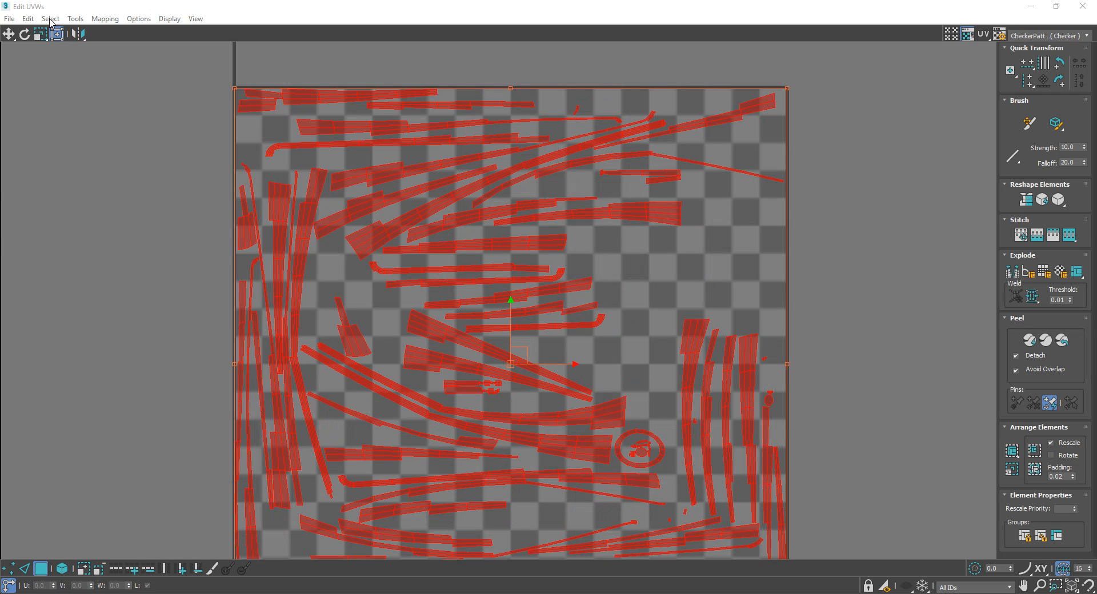
Flatten-map the rear pipes' UVs with a polygon angle threshold of 44, close the UV editor and leave polygon selection
{"action": "left_click", "coordinate": [106, 18]}
{"action": "left_click", "coordinate": [114, 32]}
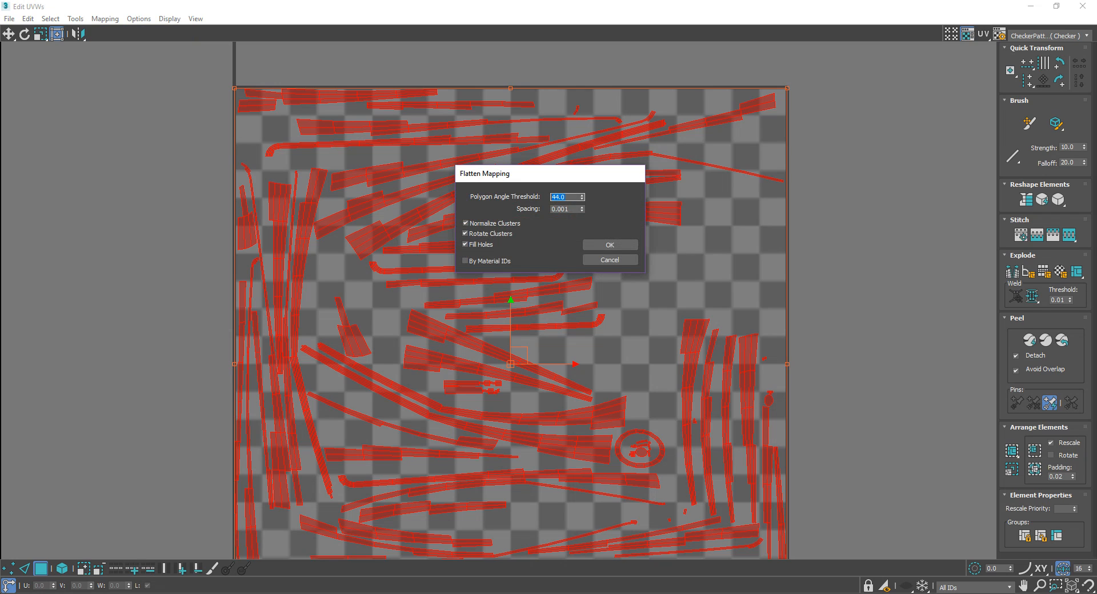
{"action": "left_click", "coordinate": [602, 246]}
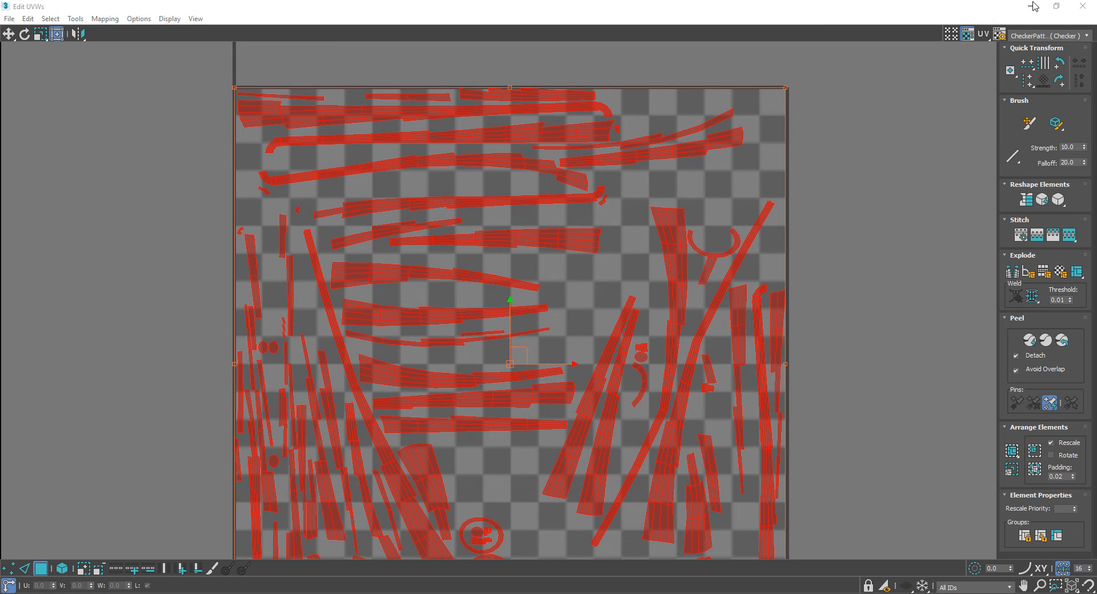
{"action": "left_click", "coordinate": [1076, 12]}
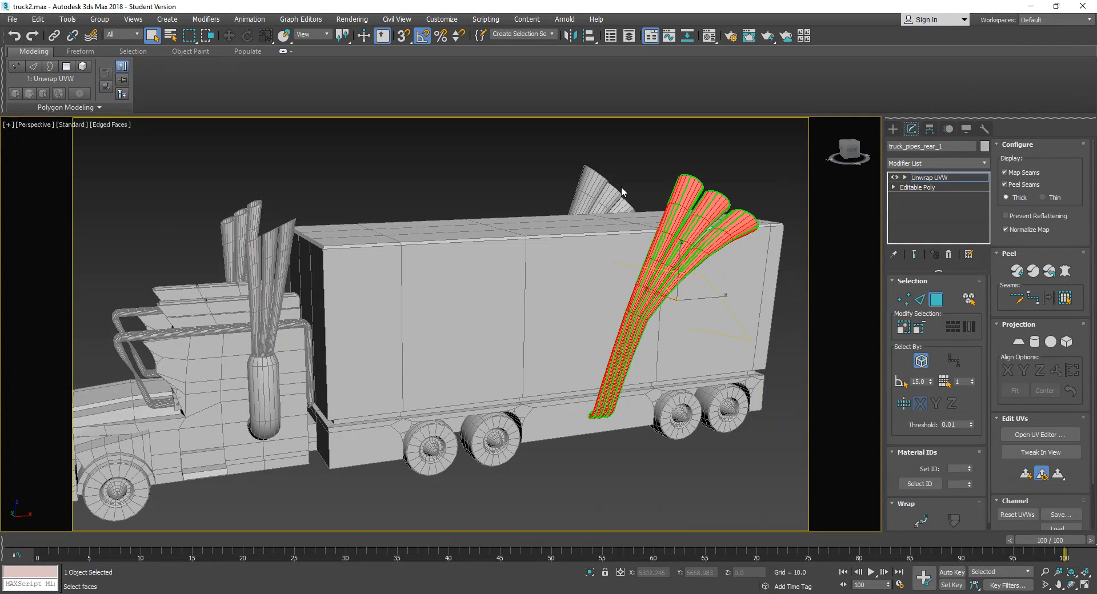
{"action": "left_click", "coordinate": [935, 299]}
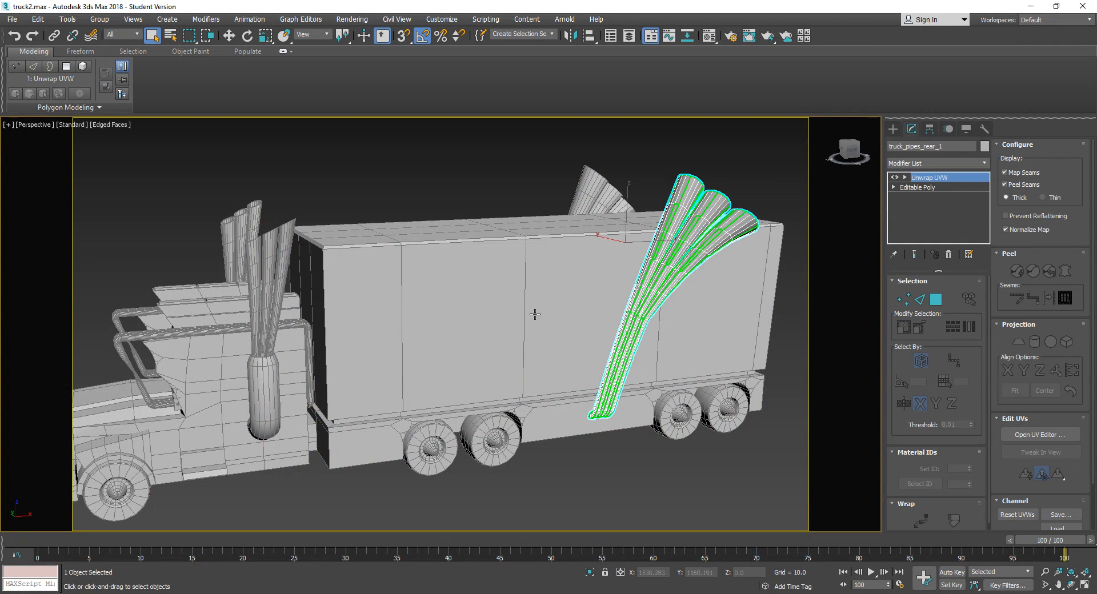
Apply an Unwrap UVW modifier to the near-side front pipes, truck_pipes_front_1
{"action": "middle_click_drag", "start_coordinate": [533, 313], "coordinate": [725, 326]}
{"action": "left_click", "coordinate": [486, 278]}
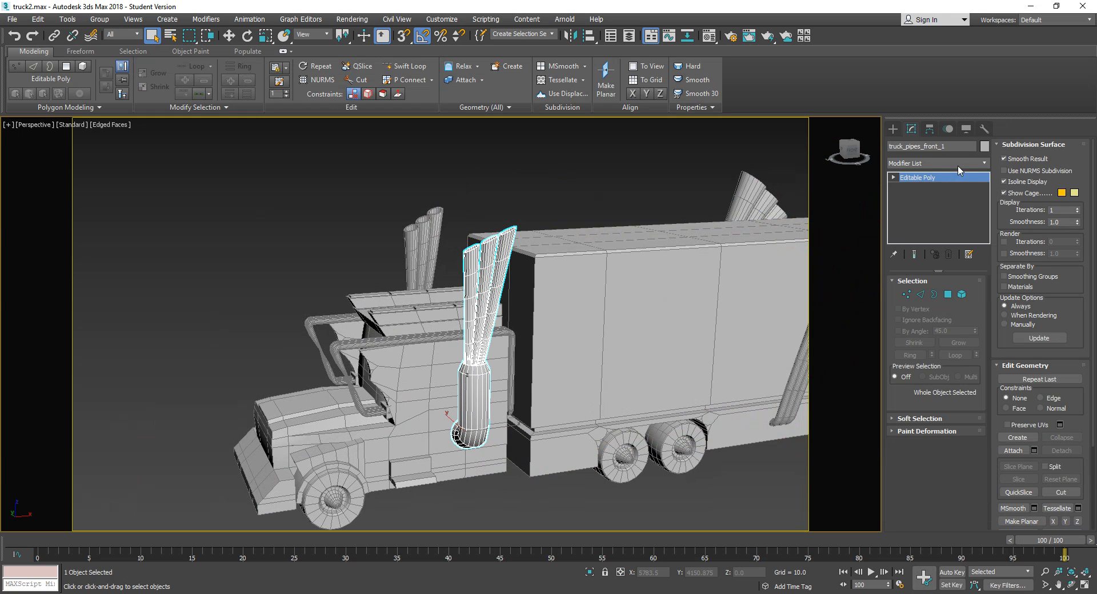
{"action": "left_click", "coordinate": [959, 165]}
{"action": "key", "text": "u"}
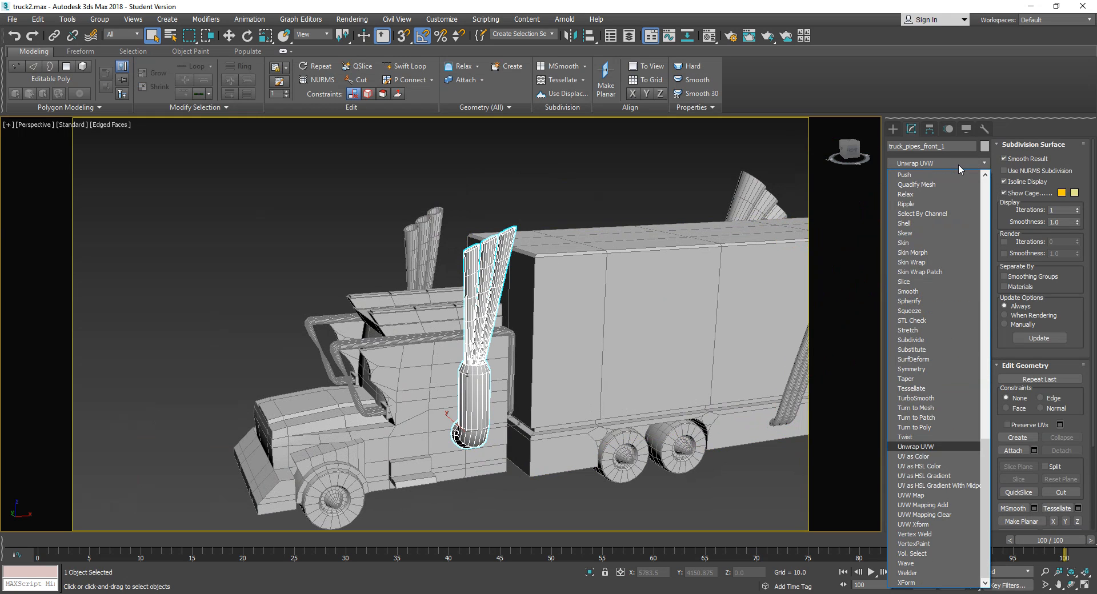
{"action": "key", "text": "Return"}
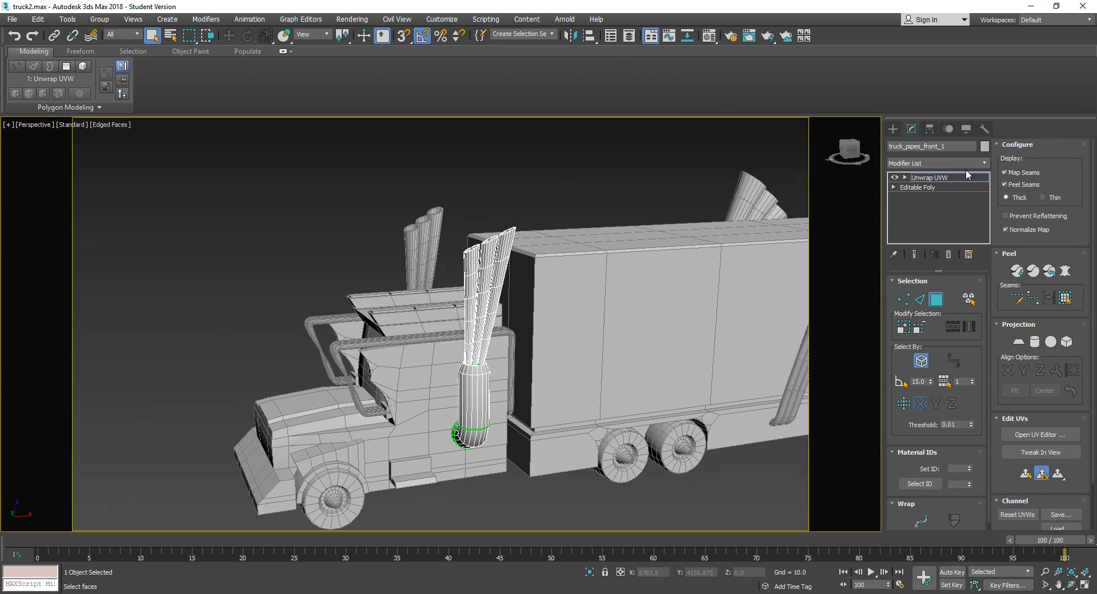
Open the UV editor for the front pipes and flatten-map all their polygons with a polygon angle threshold of 44
{"action": "left_click", "coordinate": [1031, 434]}
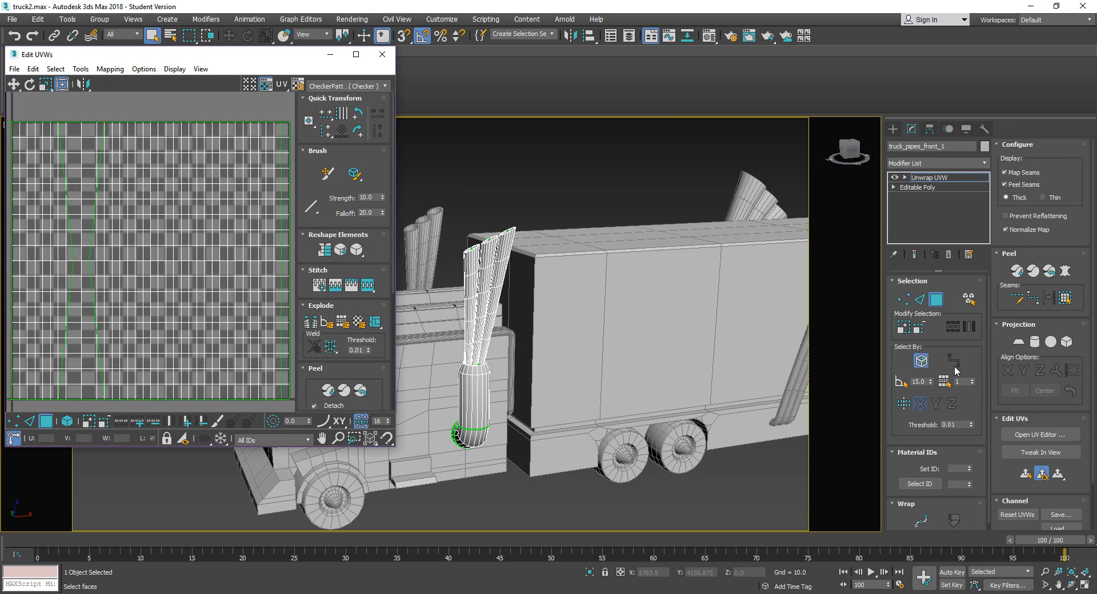
{"action": "key", "text": "ctrl+a"}
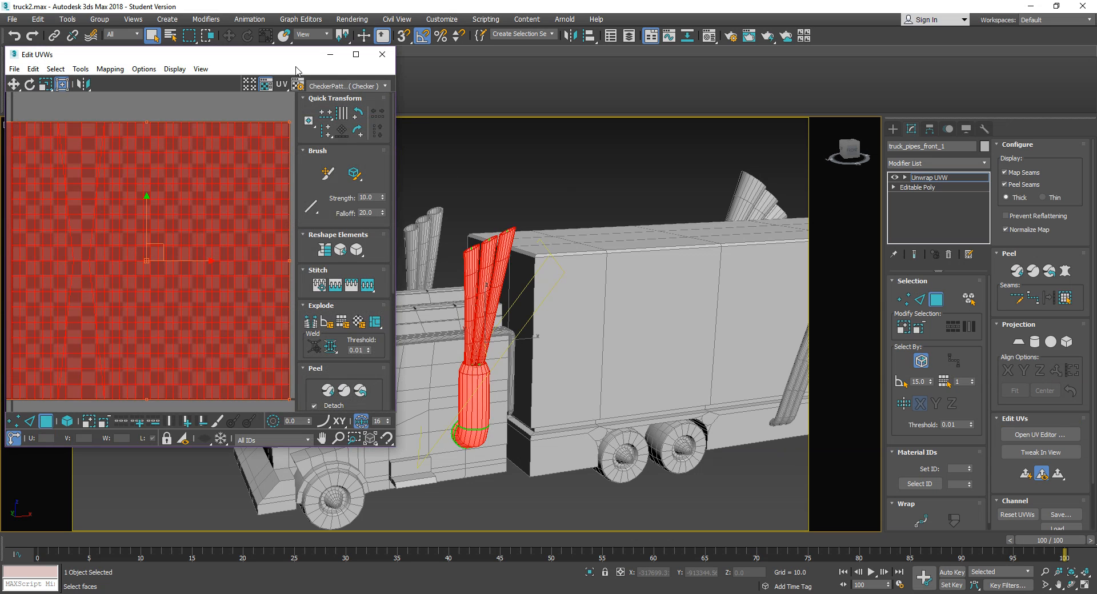
{"action": "left_click_drag", "start_coordinate": [290, 57], "coordinate": [803, 94]}
{"action": "left_click", "coordinate": [592, 99]}
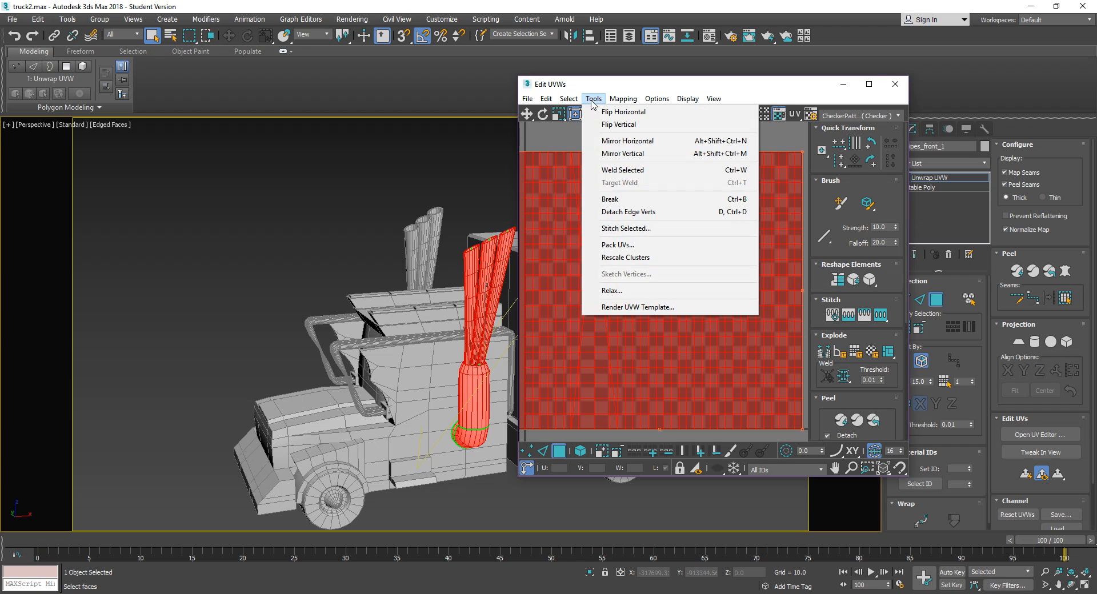
{"action": "mouse_move", "coordinate": [613, 103]}
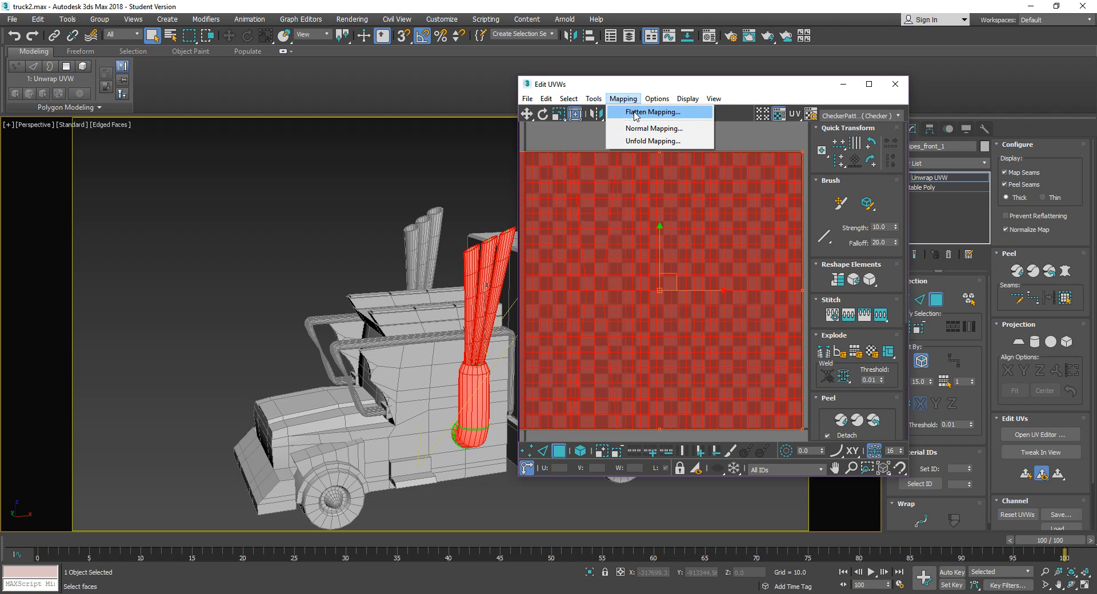
{"action": "left_click", "coordinate": [635, 112]}
{"action": "double_click", "coordinate": [566, 197]}
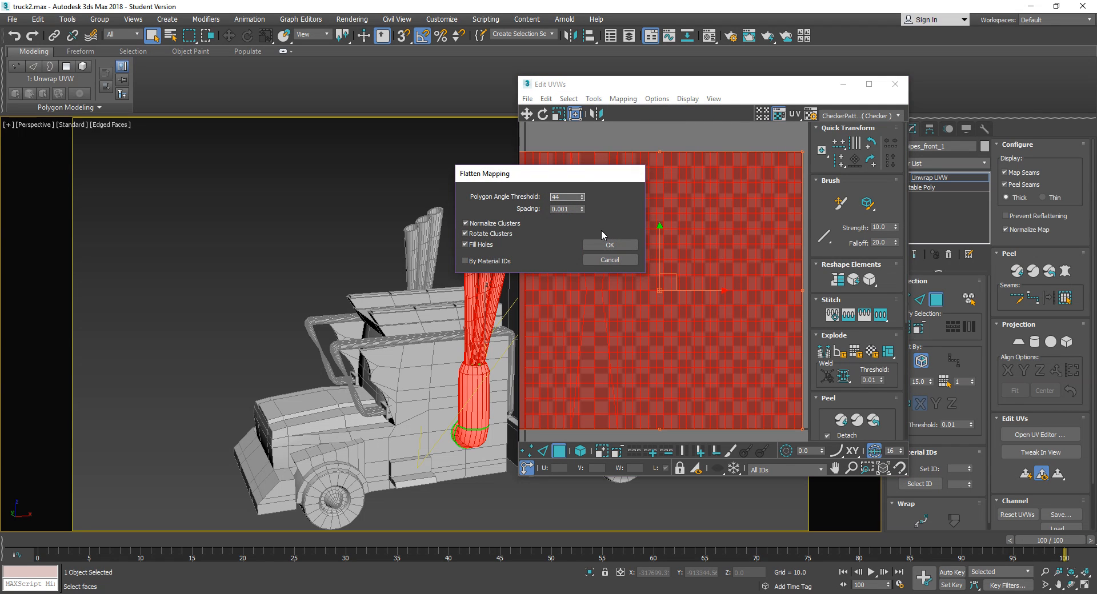
{"action": "left_click", "coordinate": [601, 245]}
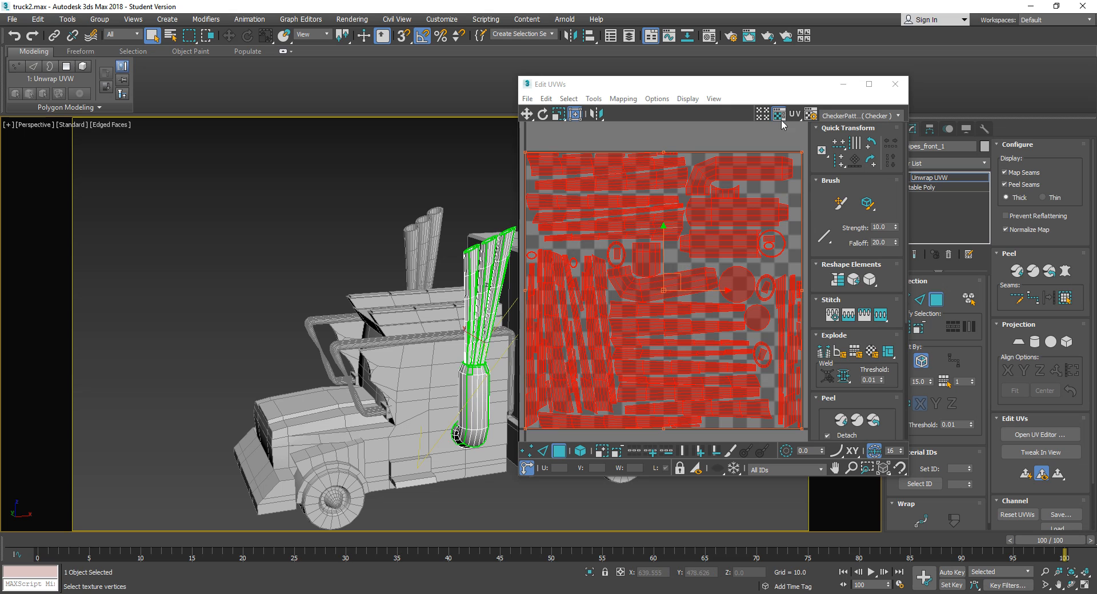
Close the UV editor and convert the unwrapped front pipes to Editable Poly
{"action": "left_click_drag", "start_coordinate": [813, 92], "coordinate": [759, 94]}
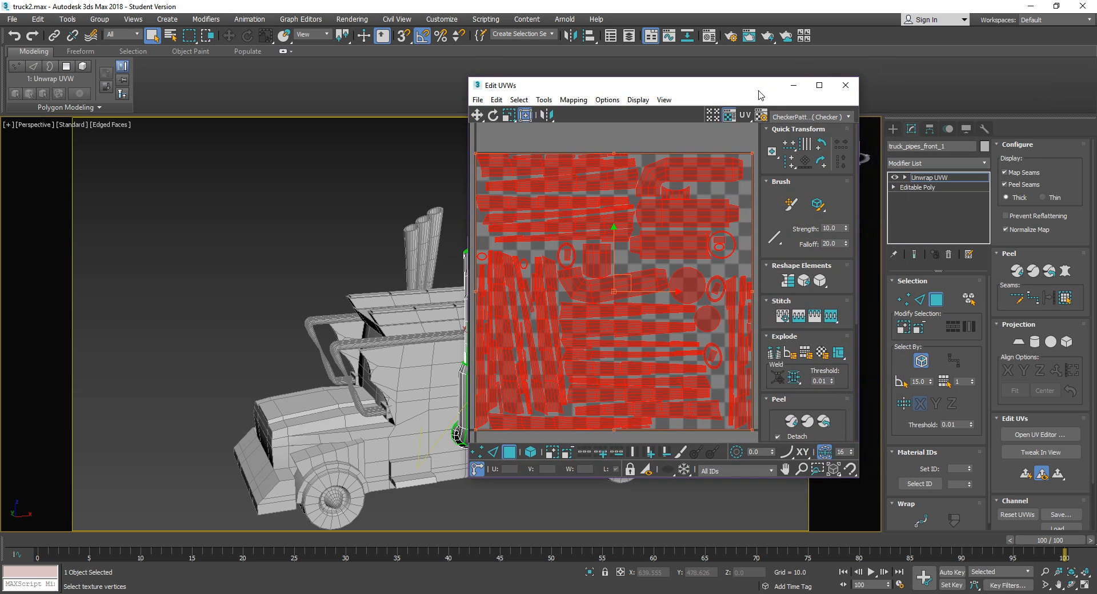
{"action": "left_click", "coordinate": [845, 86]}
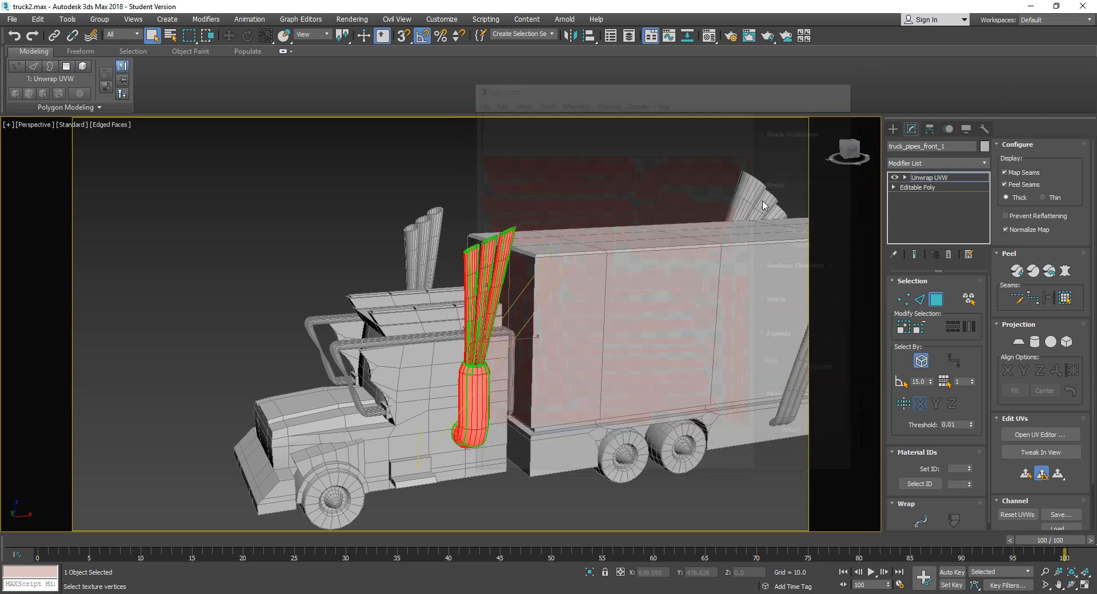
{"action": "right_click", "coordinate": [478, 286]}
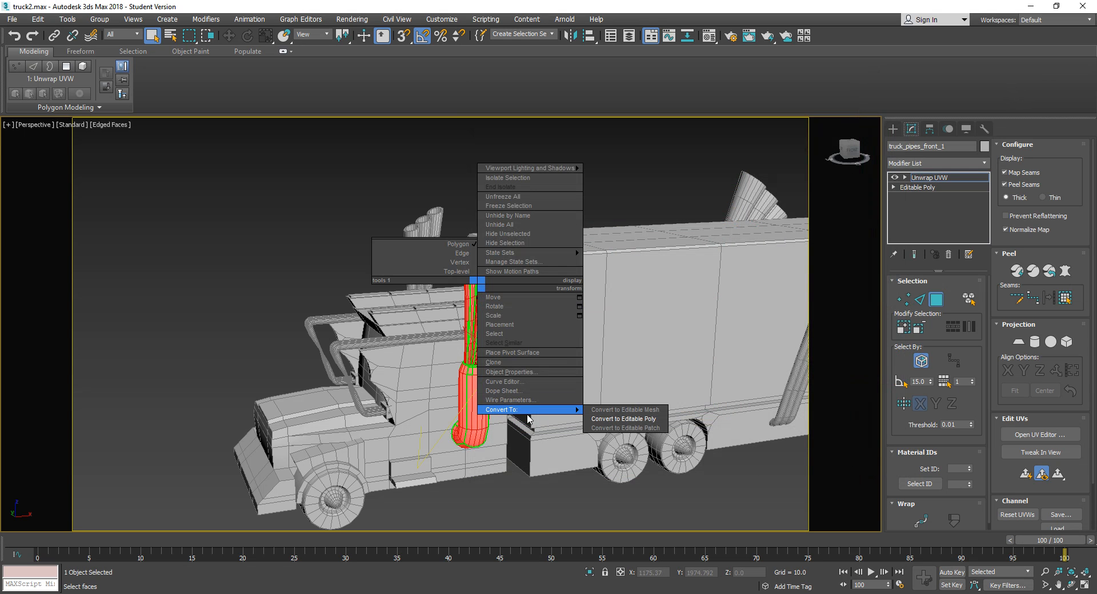
{"action": "left_click", "coordinate": [623, 419]}
Select the near-side front wheel of the cab and apply an Unwrap UVW modifier to it
{"action": "middle_click_drag", "start_coordinate": [417, 422], "coordinate": [503, 381]}
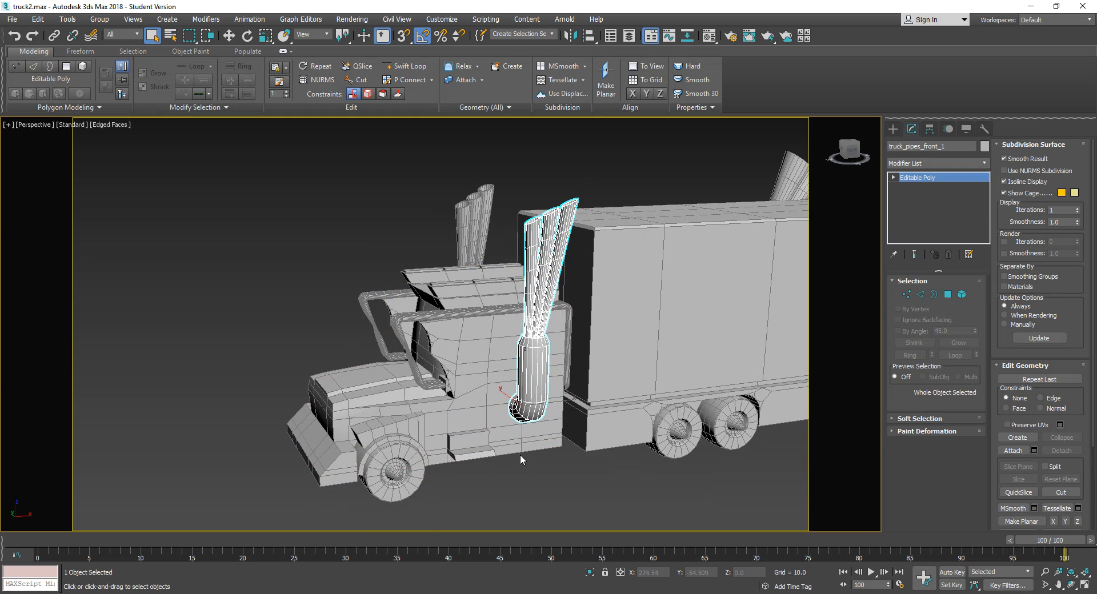
{"action": "middle_click_drag", "start_coordinate": [521, 459], "coordinate": [507, 443], "text": "alt"}
{"action": "left_click", "coordinate": [440, 491]}
{"action": "key", "text": "z"}
{"action": "scroll", "coordinate": [495, 449], "scroll_direction": "up", "scroll_amount": 2}
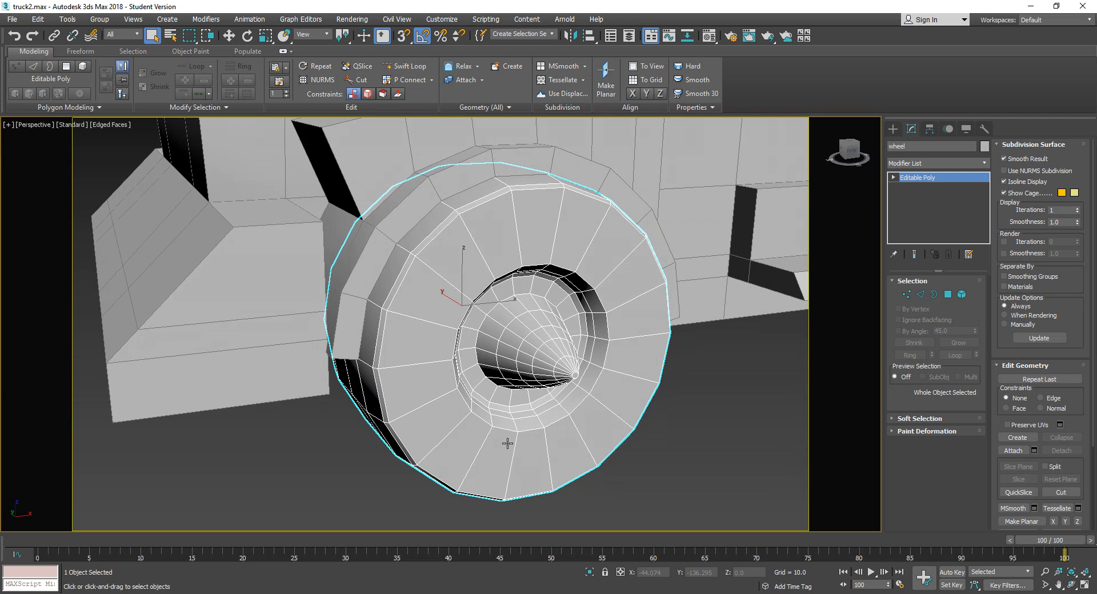
{"action": "left_click", "coordinate": [961, 159]}
{"action": "key", "text": "u"}
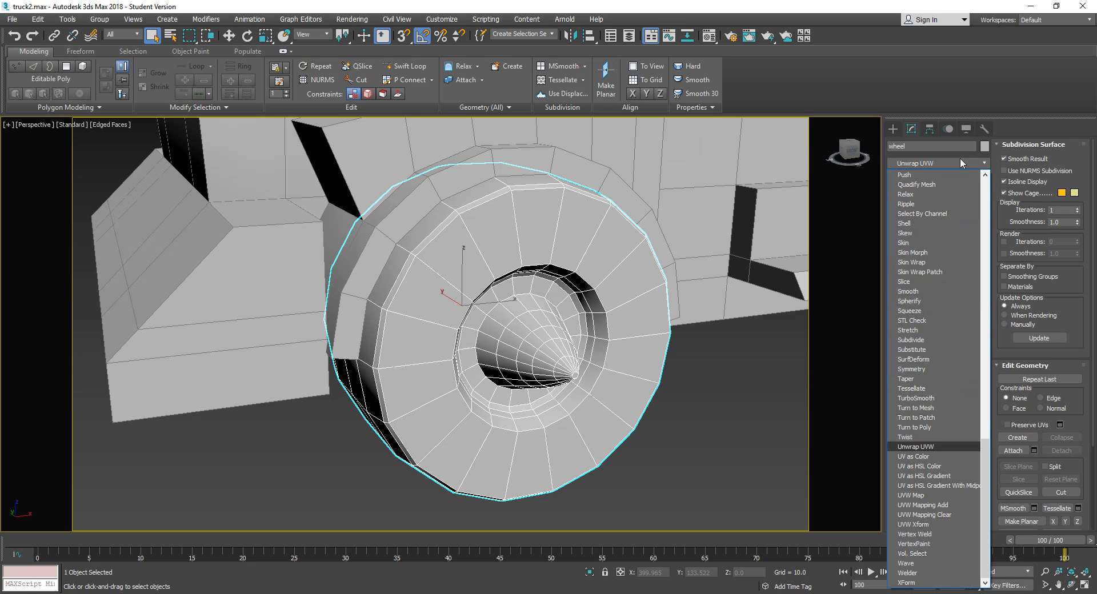
{"action": "key", "text": "Return"}
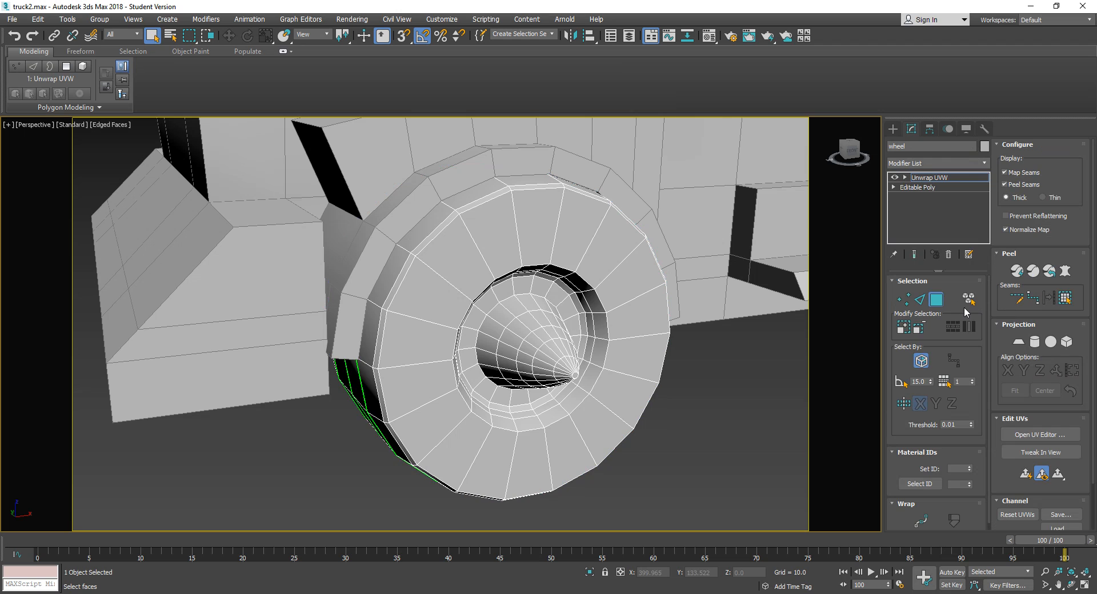
Open the UV editor for the wheel and apply a cylindrical projection to all its polygons, aligned to Y and fitted
{"action": "key", "text": "ctrl+a"}
{"action": "left_click", "coordinate": [1034, 437]}
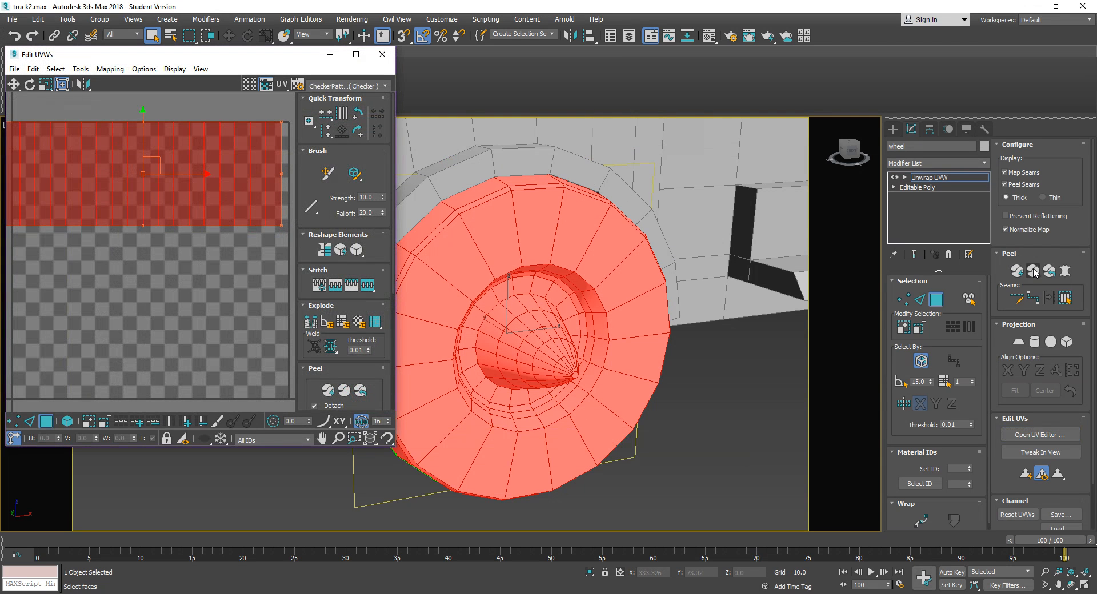
{"action": "left_click", "coordinate": [1034, 341]}
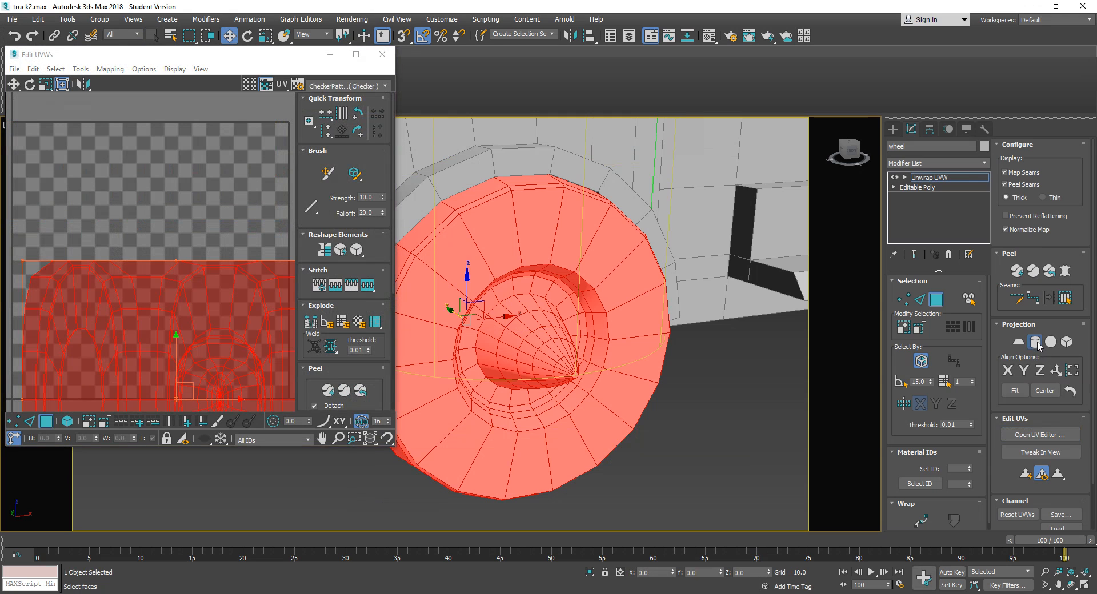
{"action": "left_click", "coordinate": [1024, 371]}
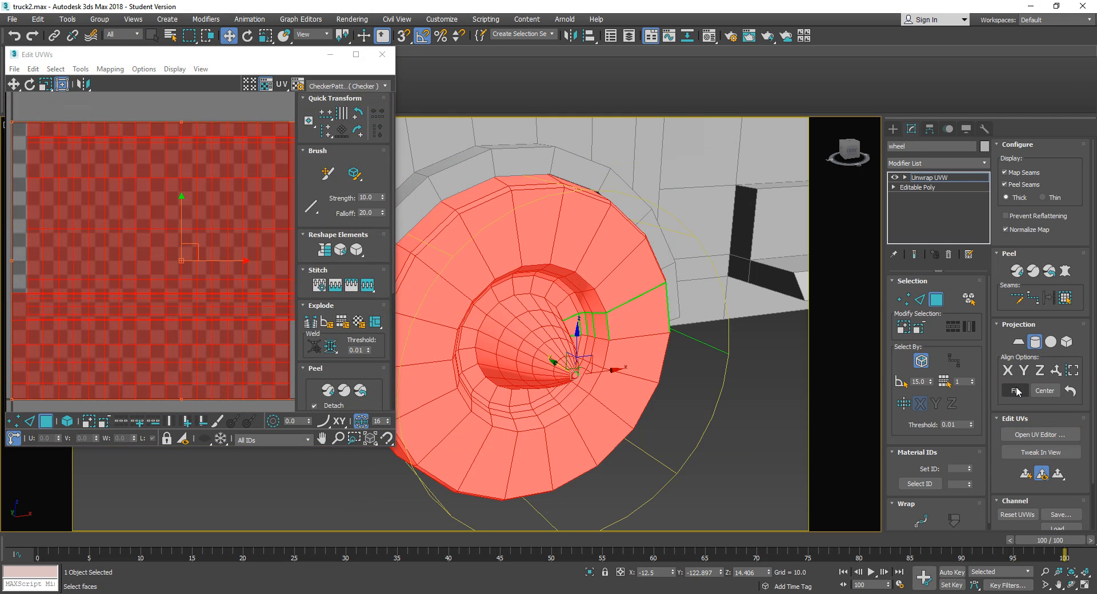
{"action": "left_click", "coordinate": [1015, 391]}
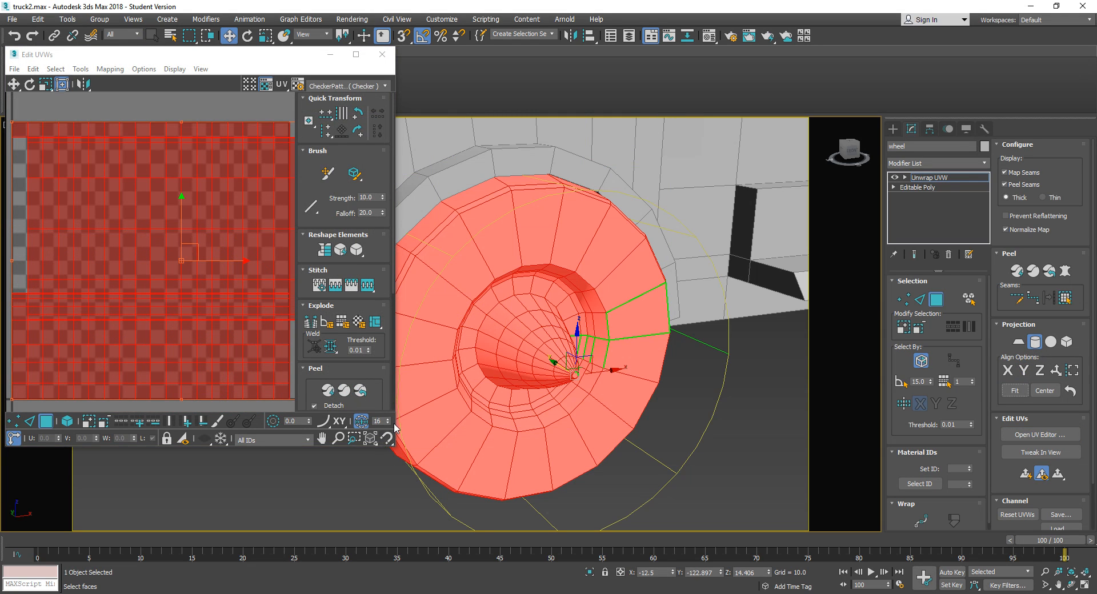
{"action": "middle_click_drag", "start_coordinate": [433, 400], "coordinate": [499, 399]}
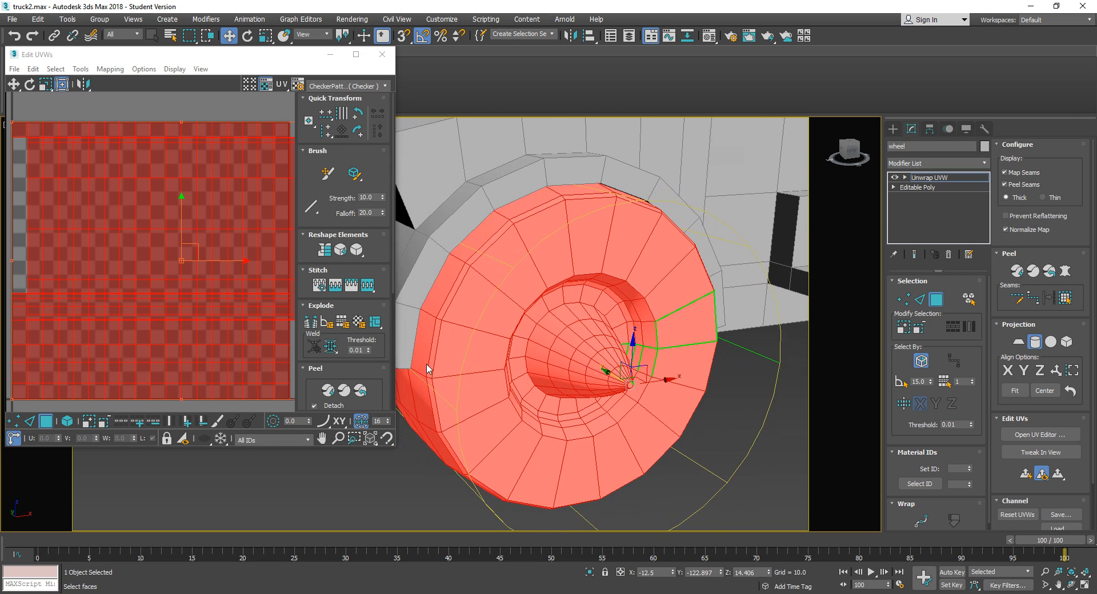
{"action": "middle_click_drag", "start_coordinate": [622, 387], "coordinate": [612, 375], "text": "alt"}
{"action": "scroll", "coordinate": [611, 374], "scroll_direction": "up", "scroll_amount": 2}
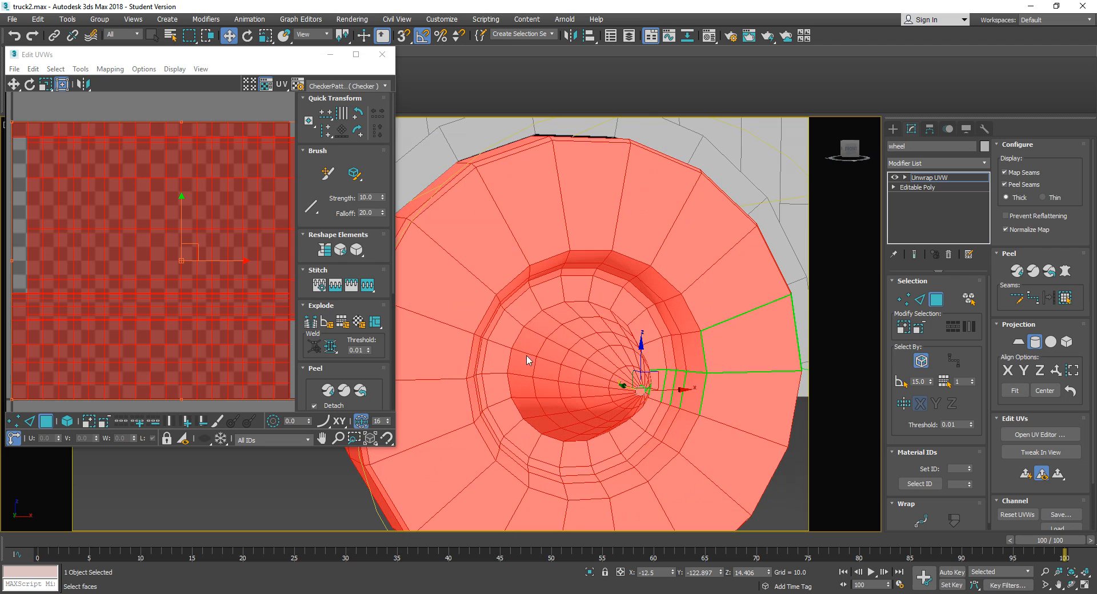
{"action": "scroll", "coordinate": [196, 273], "scroll_direction": "down", "scroll_amount": 5}
{"action": "middle_click_drag", "start_coordinate": [215, 261], "coordinate": [178, 273]}
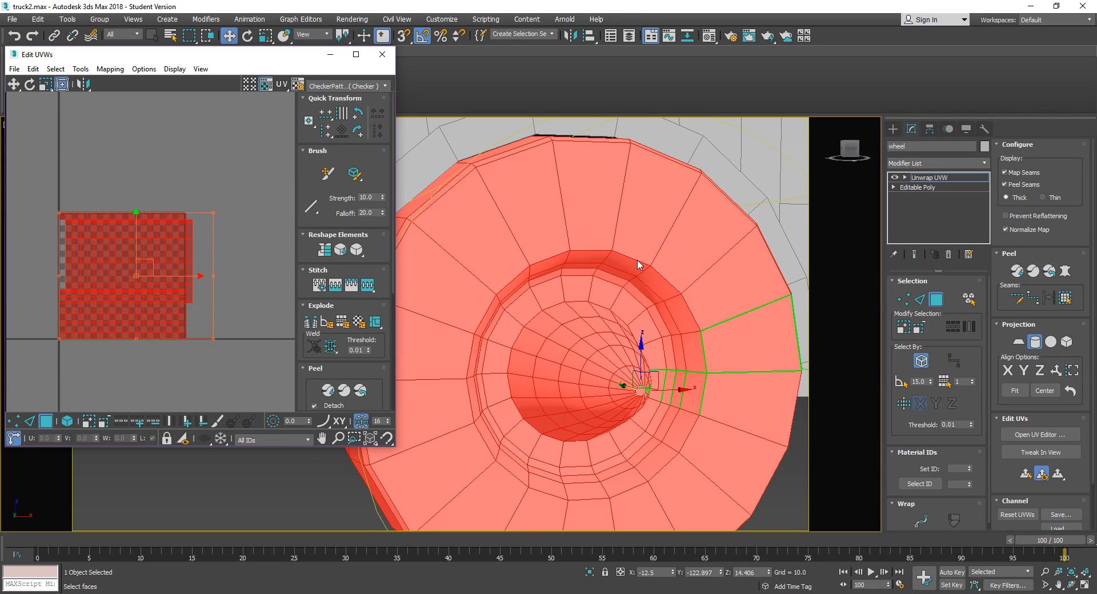
Finish the cylindrical projection and move the wheel's whole UV layout above the checkered texture tile
{"action": "left_click", "coordinate": [1036, 341]}
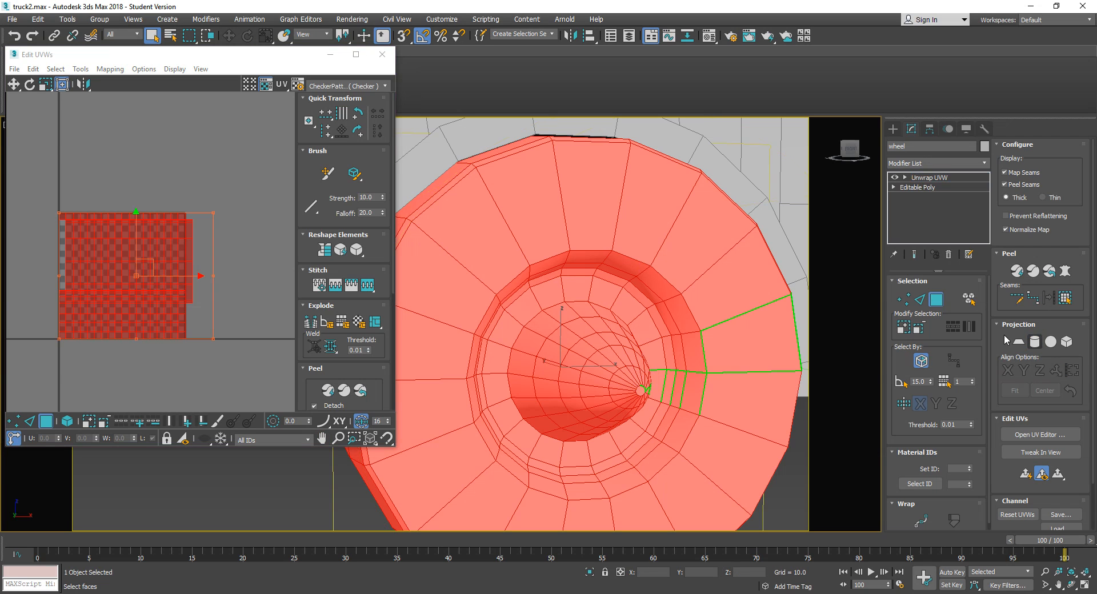
{"action": "left_click_drag", "start_coordinate": [151, 262], "coordinate": [146, 129]}
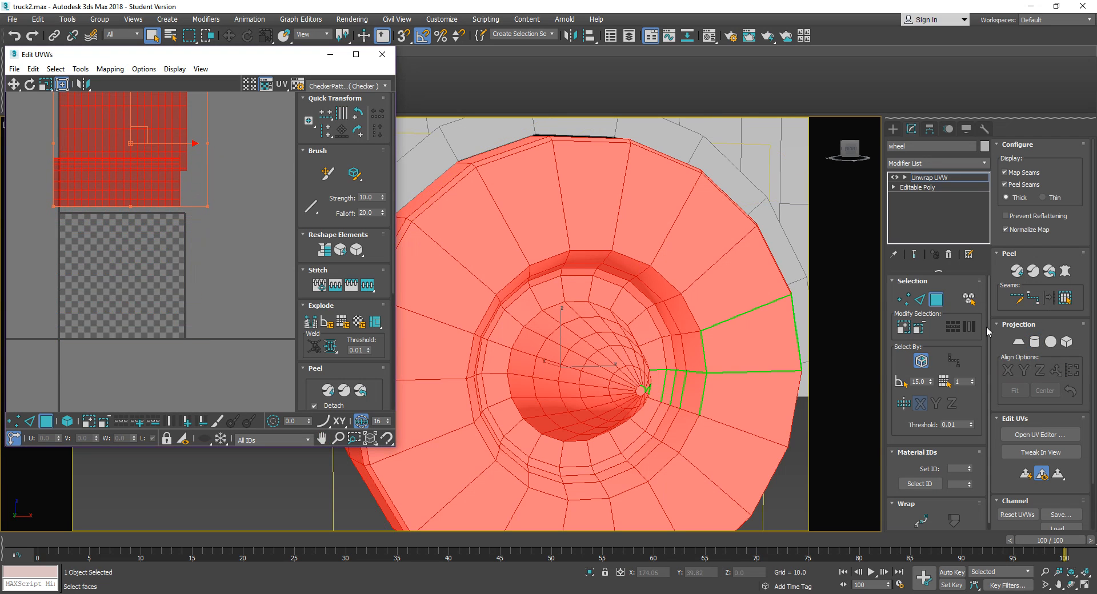
Select the polygons at the tip of the hub cone and grow the selection across the wheel's front face onto the tread
{"action": "left_click", "coordinate": [639, 391]}
{"action": "middle_click_drag", "start_coordinate": [660, 404], "coordinate": [694, 422], "text": "alt"}
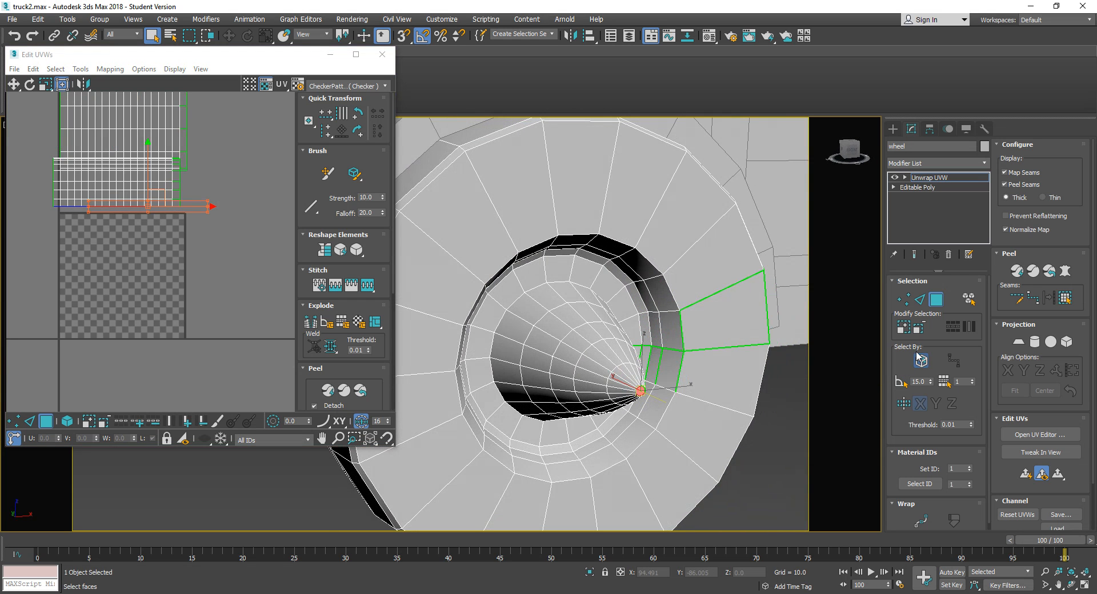
{"action": "left_click", "coordinate": [901, 330]}
{"action": "left_click", "coordinate": [901, 330]}
{"action": "left_click", "coordinate": [901, 330]}
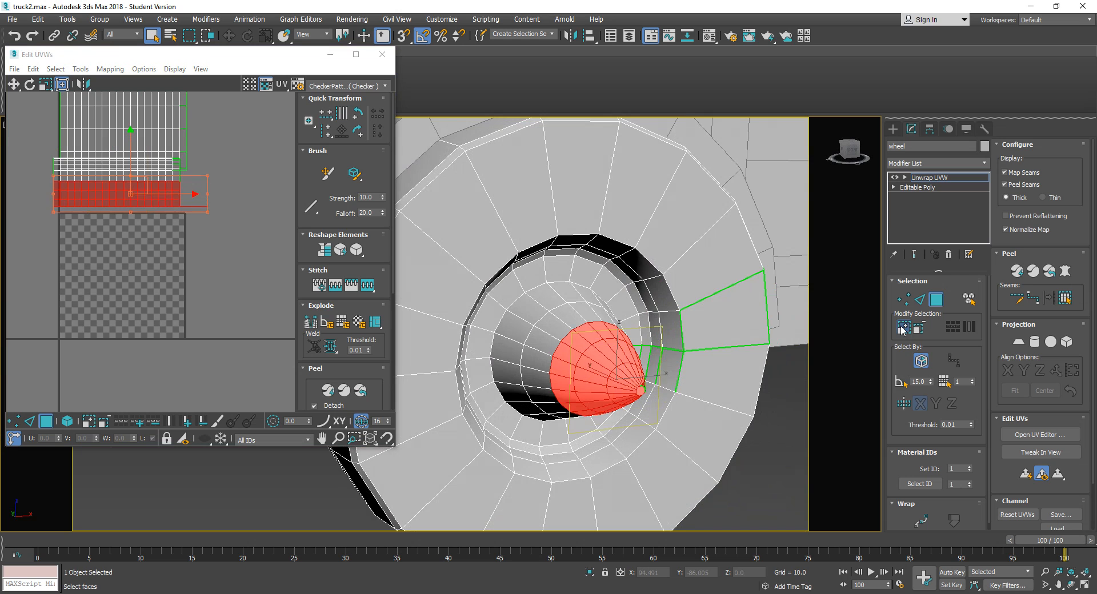
{"action": "left_click", "coordinate": [901, 330]}
{"action": "left_click", "coordinate": [900, 330]}
{"action": "left_click", "coordinate": [900, 330]}
{"action": "left_click", "coordinate": [901, 330]}
{"action": "left_click", "coordinate": [900, 330]}
{"action": "left_click", "coordinate": [901, 330]}
{"action": "left_click", "coordinate": [900, 331]}
{"action": "left_click", "coordinate": [901, 330]}
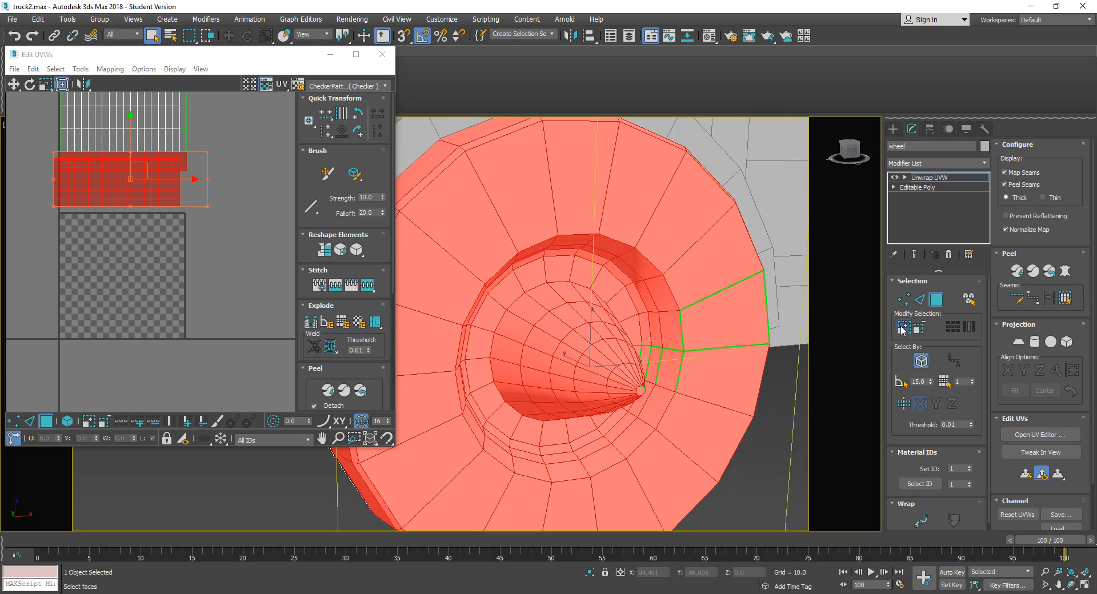
{"action": "left_click", "coordinate": [901, 330]}
Deselect the selected tread polygons one by one around the wheel, keeping the front face and its edge ring selected
{"action": "middle_click_drag", "start_coordinate": [680, 328], "coordinate": [749, 252]}
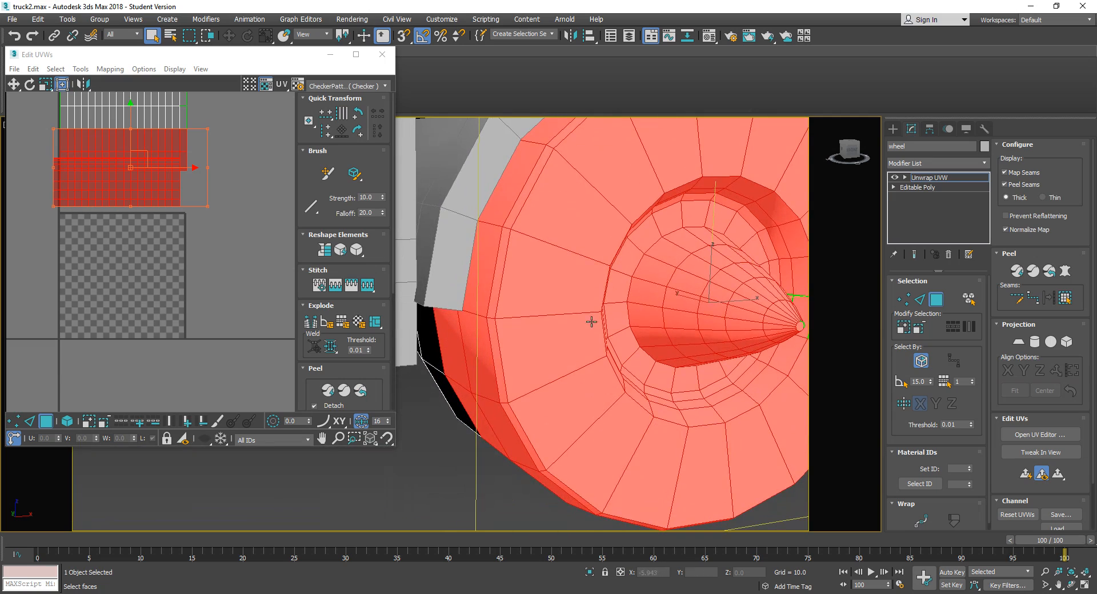
{"action": "middle_click_drag", "start_coordinate": [585, 338], "coordinate": [629, 287], "text": "alt"}
{"action": "left_click", "coordinate": [516, 279], "text": "alt"}
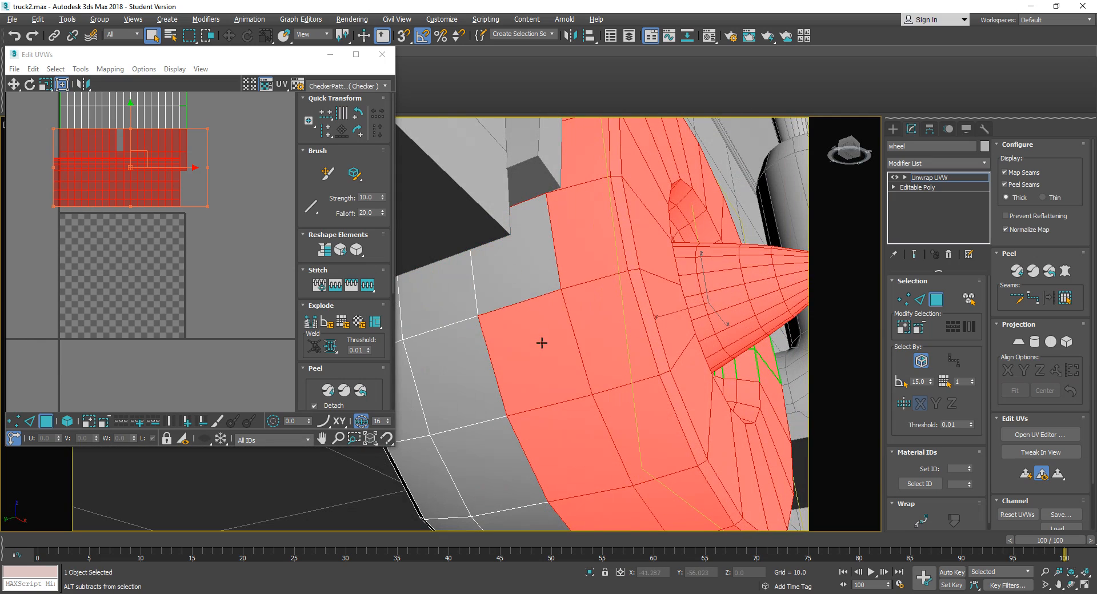
{"action": "left_click", "coordinate": [543, 343], "text": "alt"}
{"action": "left_click", "coordinate": [568, 441], "text": "alt"}
{"action": "middle_click_drag", "start_coordinate": [638, 433], "coordinate": [600, 322]}
{"action": "middle_click_drag", "start_coordinate": [697, 392], "coordinate": [587, 374], "text": "alt"}
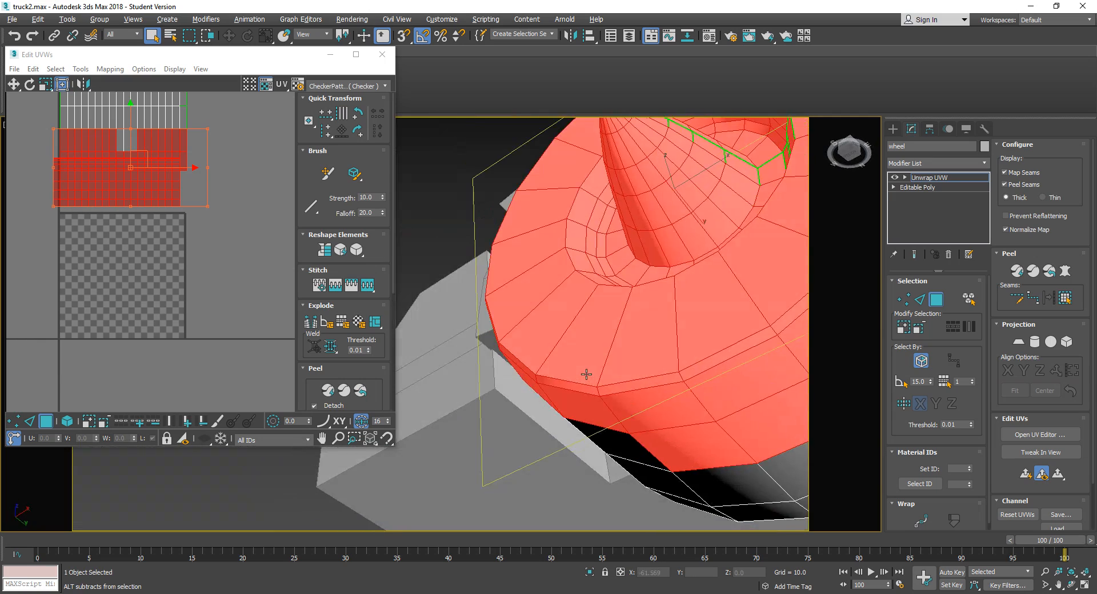
{"action": "left_click", "coordinate": [707, 448], "text": "alt"}
{"action": "middle_click_drag", "start_coordinate": [697, 422], "coordinate": [504, 450]}
{"action": "left_click", "coordinate": [548, 444], "text": "alt"}
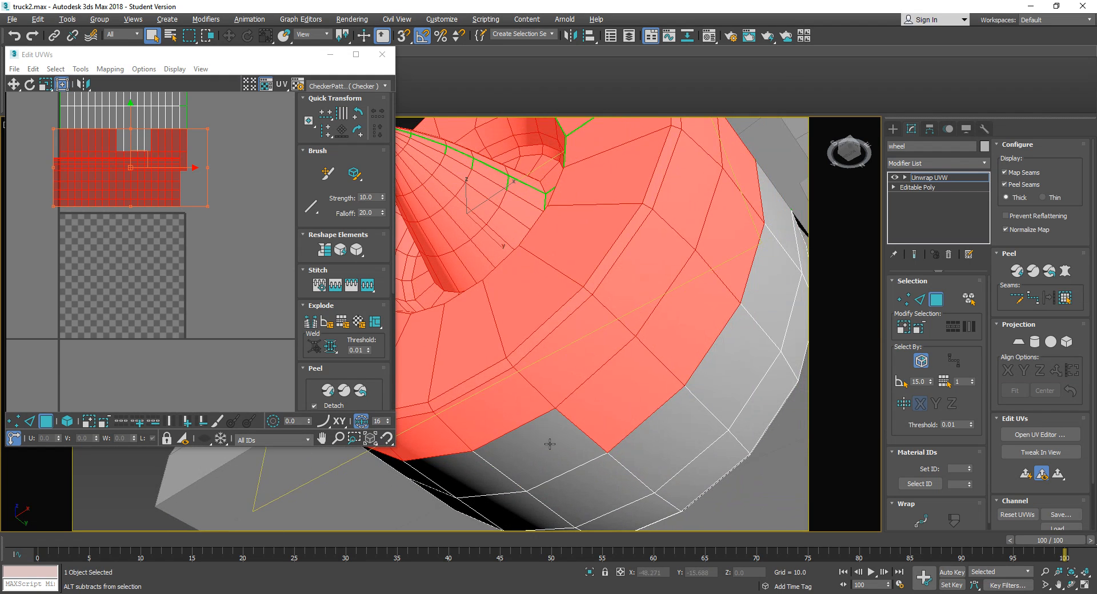
{"action": "left_click", "coordinate": [619, 409], "text": "alt"}
{"action": "left_click", "coordinate": [700, 348], "text": "alt"}
{"action": "mouse_move", "coordinate": [701, 346]}
{"action": "middle_mouse_down", "text": "alt"}
{"action": "mouse_move", "coordinate": [714, 313]}
{"action": "mouse_move", "coordinate": [681, 351]}
{"action": "middle_mouse_up", "text": "alt"}
{"action": "mouse_move", "coordinate": [623, 393]}
{"action": "middle_mouse_down", "text": "alt"}
{"action": "mouse_move", "coordinate": [638, 406]}
{"action": "mouse_move", "coordinate": [650, 394]}
{"action": "middle_mouse_up", "text": "alt"}
{"action": "key", "text": "F3"}
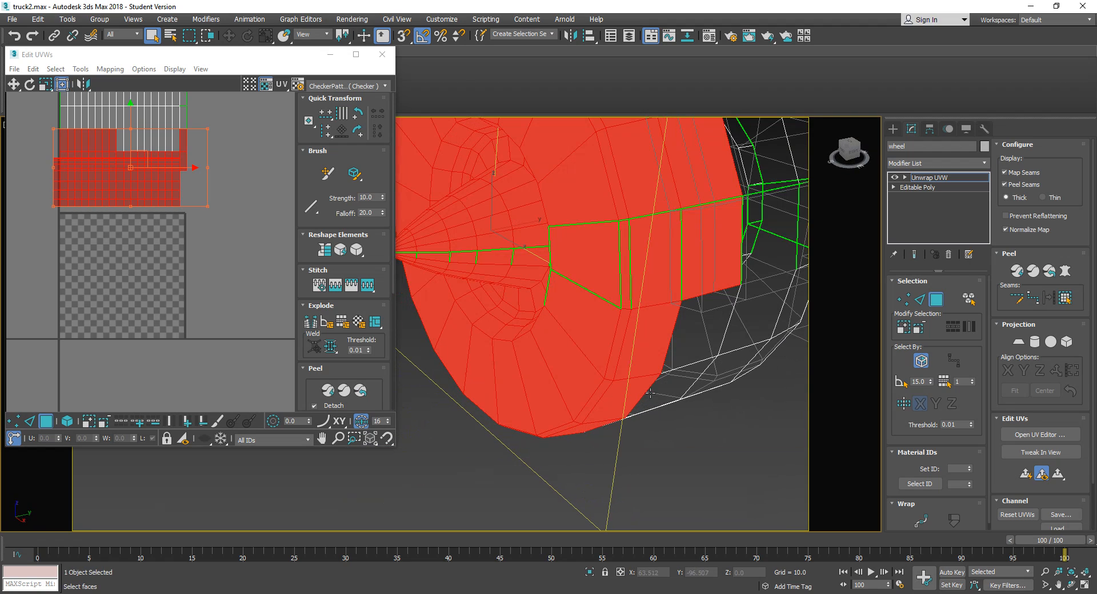
{"action": "middle_click_drag", "start_coordinate": [708, 292], "coordinate": [717, 354], "text": "alt"}
{"action": "left_click", "coordinate": [701, 278], "text": "alt"}
{"action": "left_click", "coordinate": [668, 218], "text": "alt"}
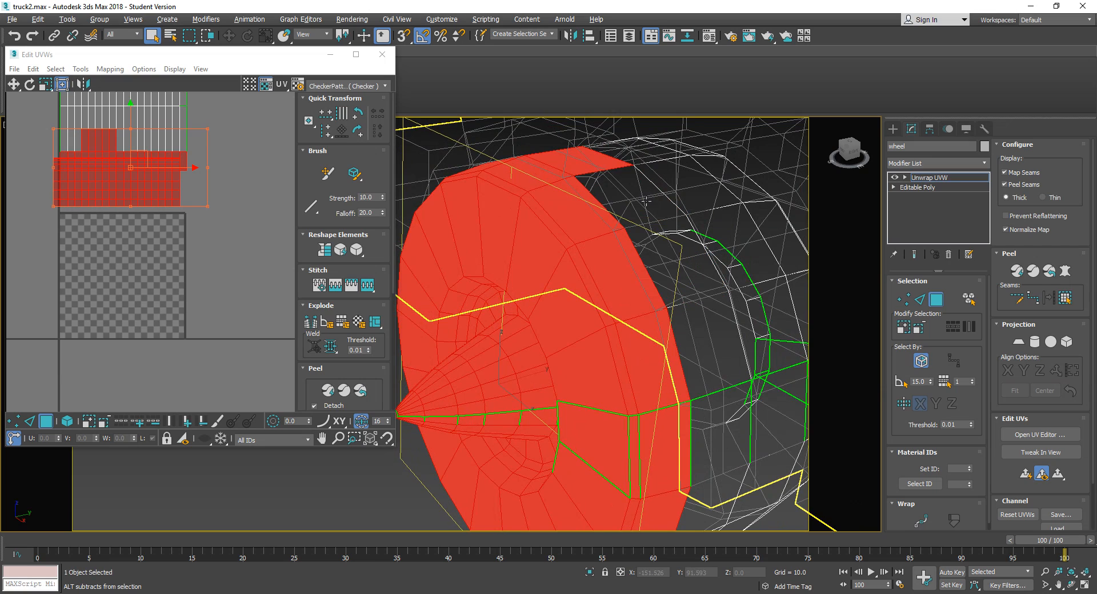
{"action": "middle_click_drag", "start_coordinate": [487, 263], "coordinate": [521, 457], "text": "alt"}
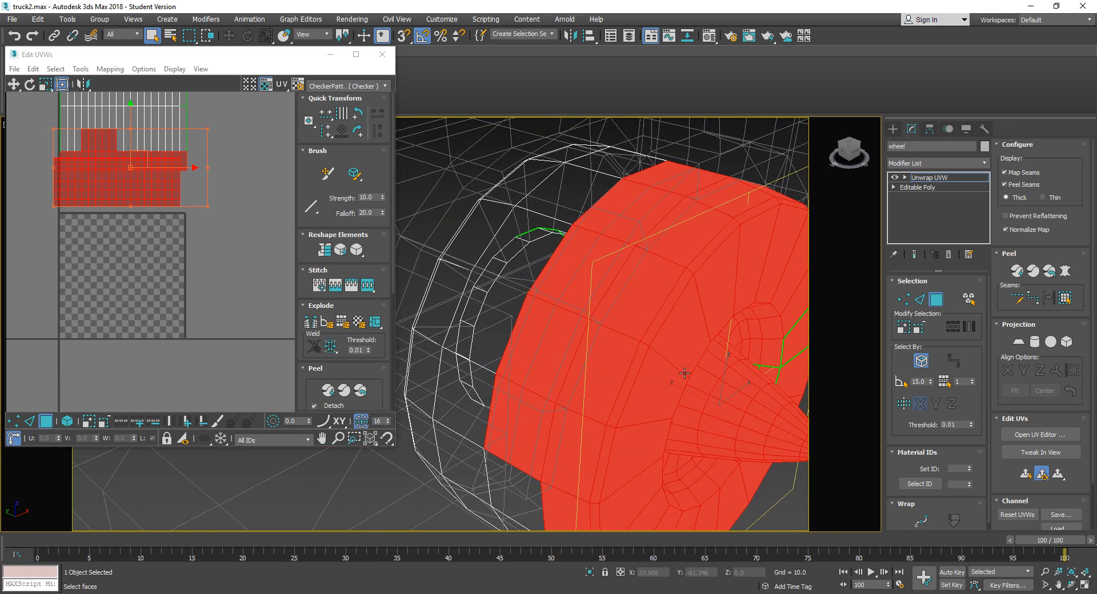
{"action": "left_click", "coordinate": [514, 453], "text": "alt"}
{"action": "left_click", "coordinate": [540, 353], "text": "alt"}
{"action": "left_click", "coordinate": [589, 254], "text": "alt"}
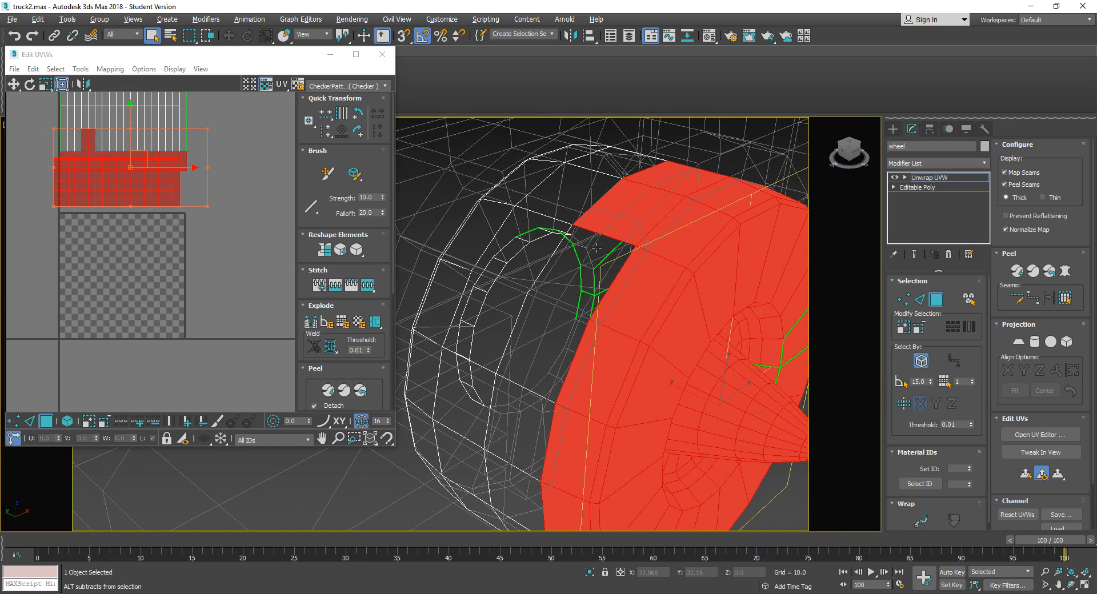
{"action": "left_click", "coordinate": [617, 221], "text": "alt"}
{"action": "left_click", "coordinate": [667, 182], "text": "alt"}
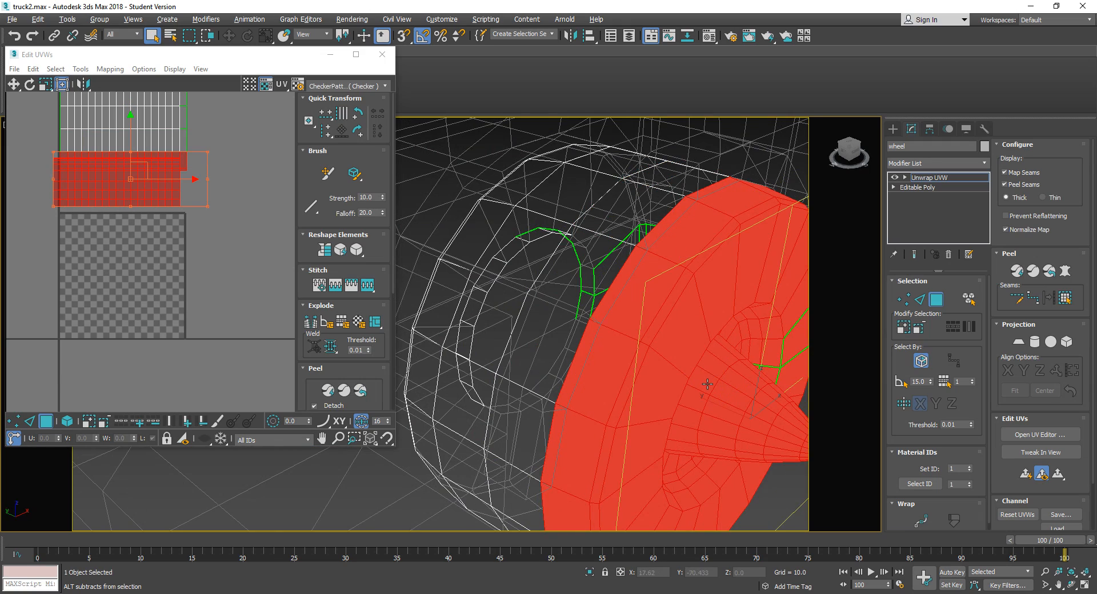
Shrink the selection by one ring and apply a planar projection to the wheel's front face
{"action": "middle_click_drag", "start_coordinate": [707, 383], "coordinate": [633, 401], "text": "alt"}
{"action": "scroll", "coordinate": [628, 368], "scroll_direction": "down", "scroll_amount": 5}
{"action": "scroll", "coordinate": [606, 388], "scroll_direction": "up", "scroll_amount": 3}
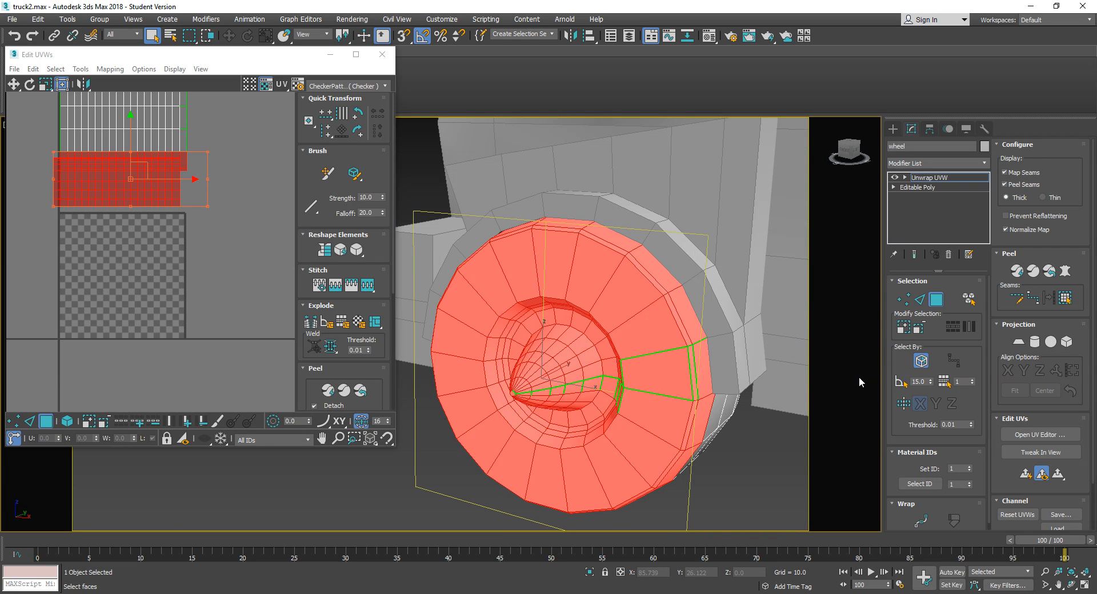
{"action": "left_click", "coordinate": [918, 328]}
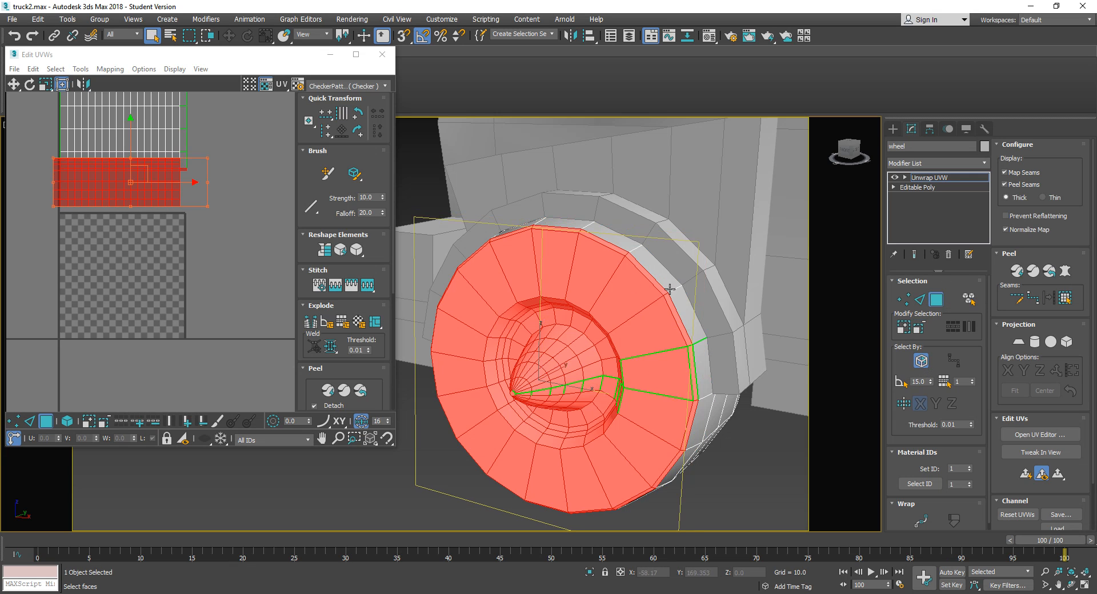
{"action": "left_click", "coordinate": [1018, 342]}
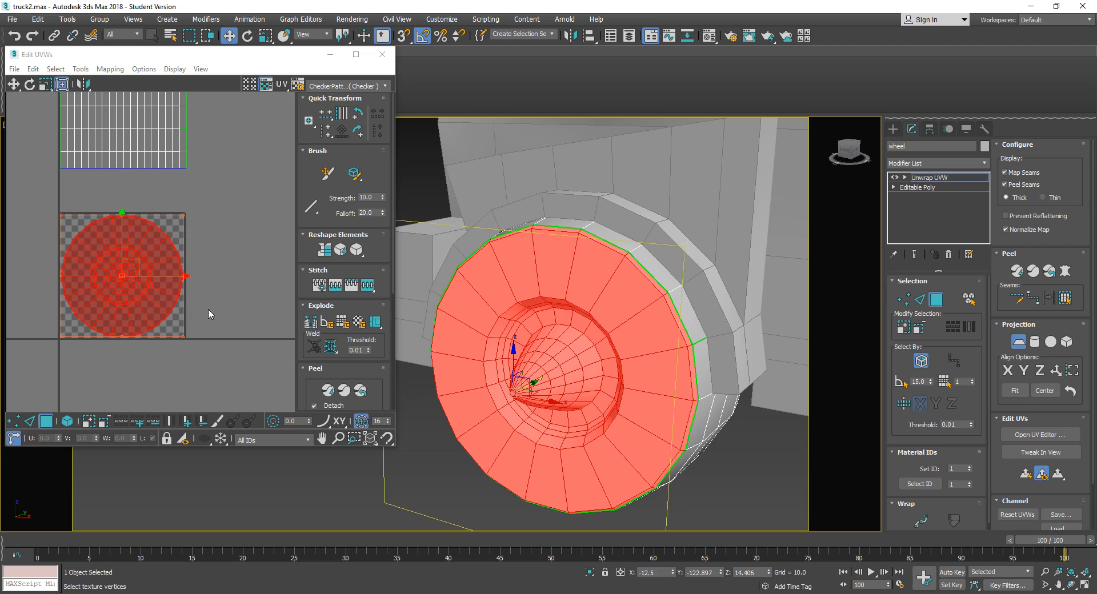
Try to scale the front face's circular UV island in freeform mode in the maximized UV editor
{"action": "middle_click_drag", "start_coordinate": [250, 287], "coordinate": [291, 276]}
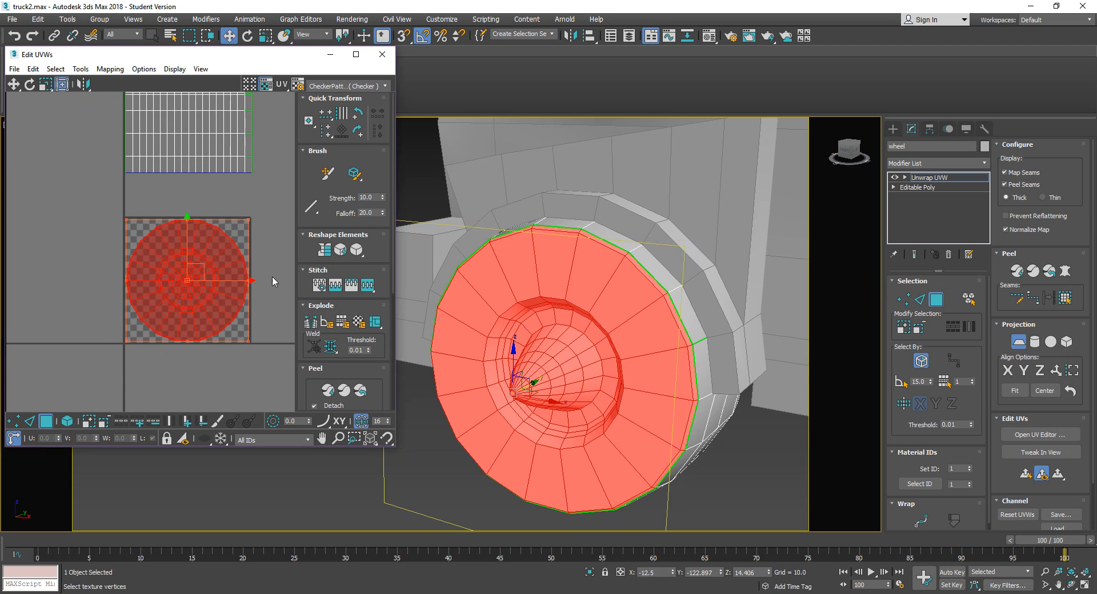
{"action": "double_click", "coordinate": [291, 50]}
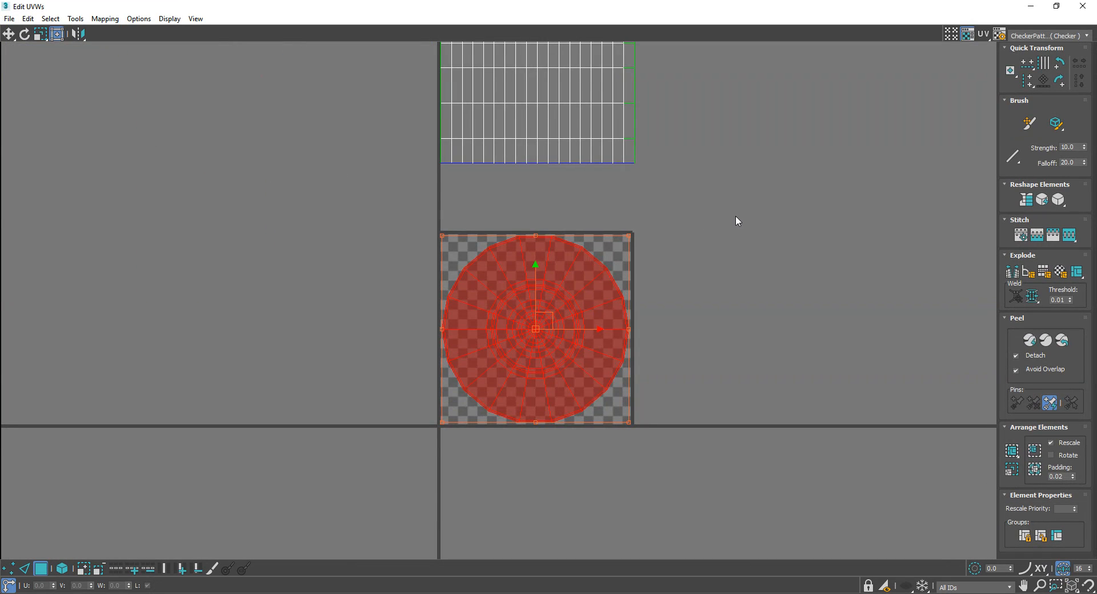
{"action": "middle_click_drag", "start_coordinate": [735, 221], "coordinate": [647, 259]}
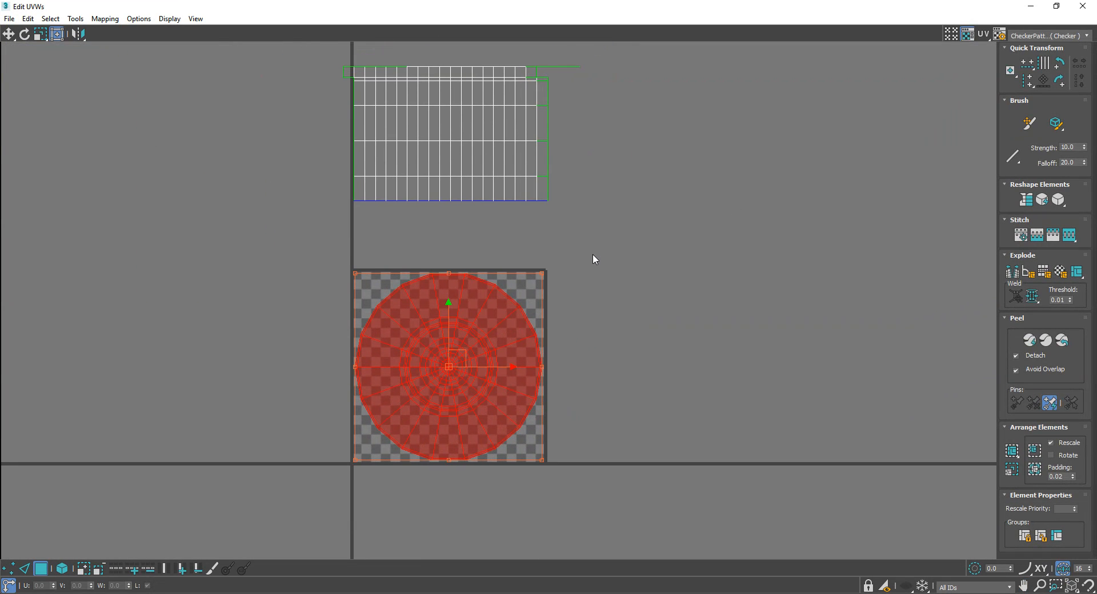
{"action": "scroll", "coordinate": [593, 259], "scroll_direction": "up", "scroll_amount": 2}
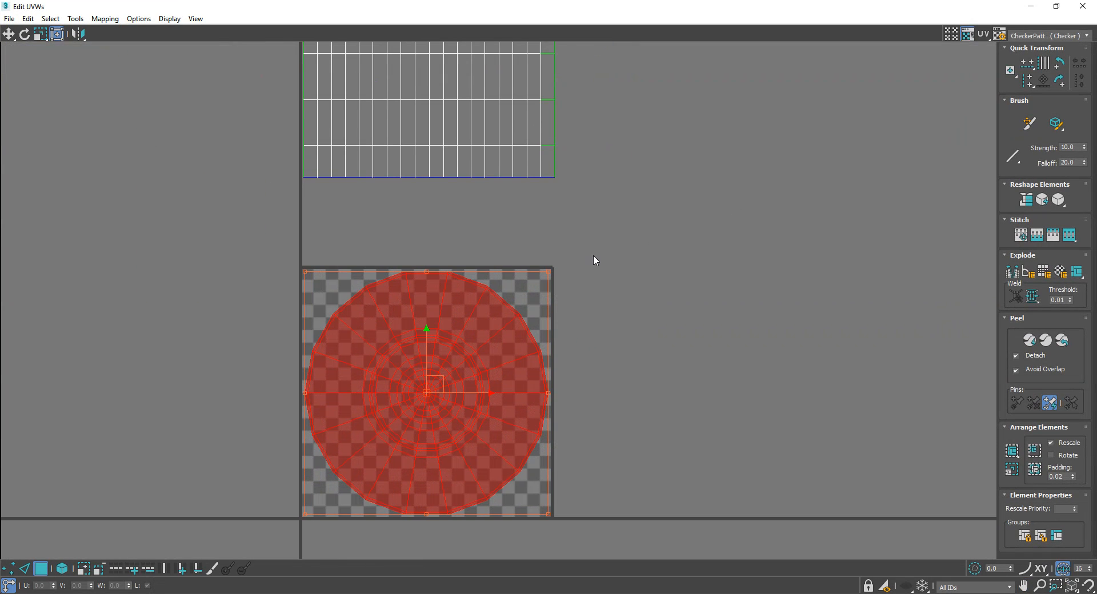
{"action": "key", "text": "w"}
{"action": "key", "text": "r"}
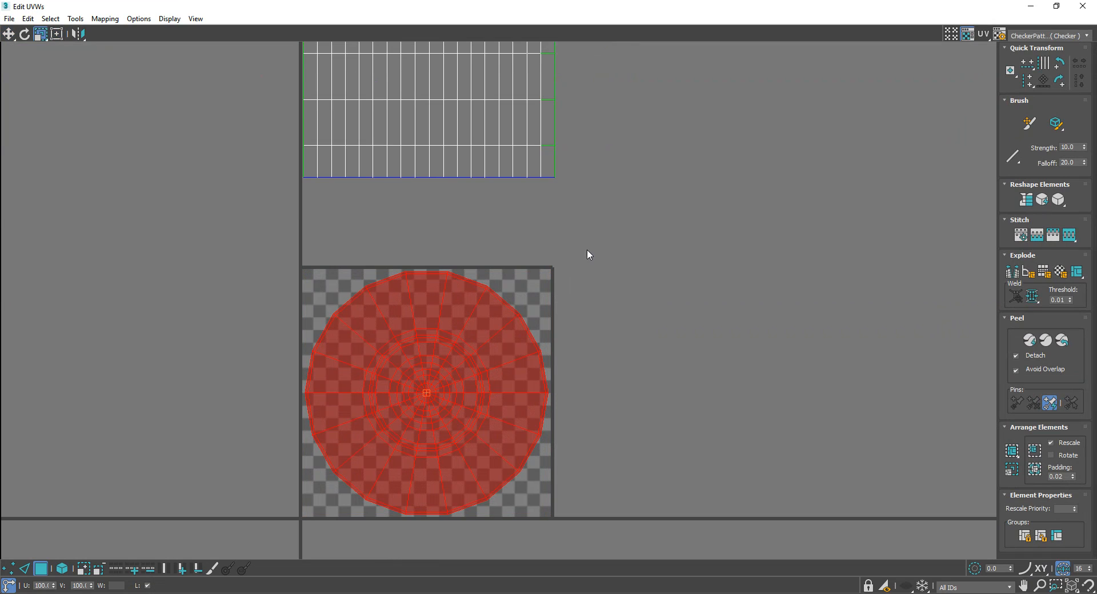
{"action": "left_click", "coordinate": [56, 33]}
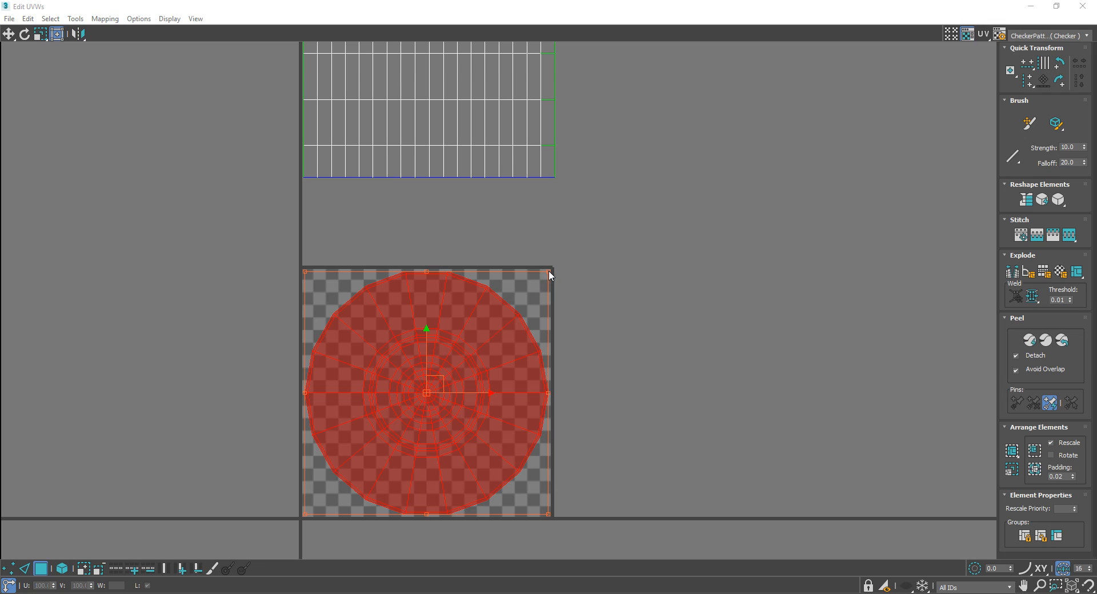
{"action": "left_click_drag", "start_coordinate": [547, 270], "coordinate": [537, 288]}
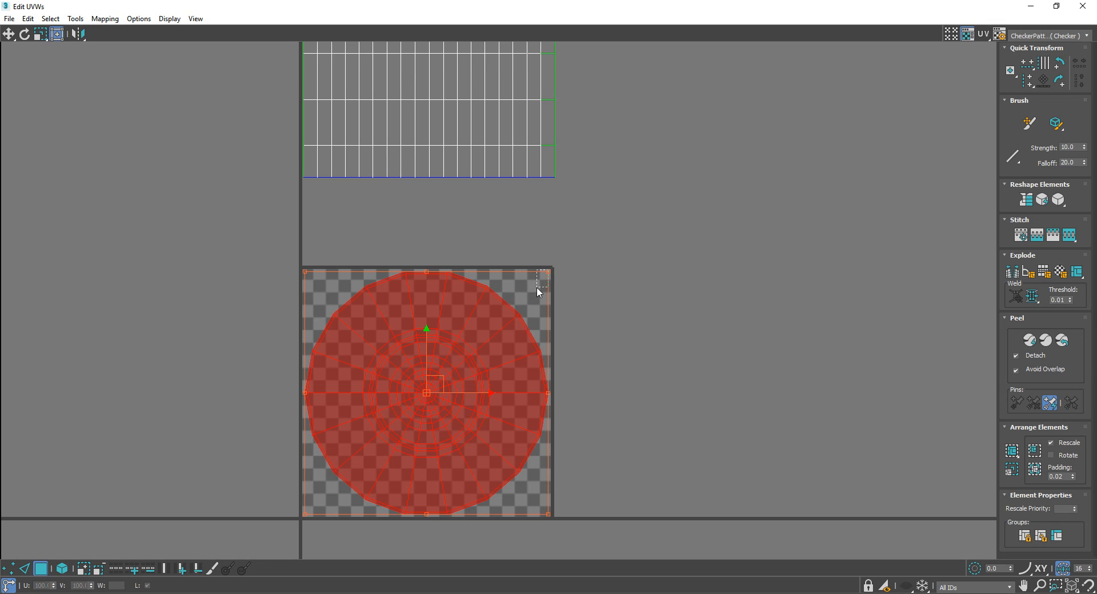
{"action": "left_click_drag", "start_coordinate": [611, 254], "coordinate": [279, 522]}
End the planar projection and scale the front face's circular UV island down to about half size in the tile's lower-left corner
{"action": "double_click", "coordinate": [617, 6]}
{"action": "left_click", "coordinate": [1016, 342]}
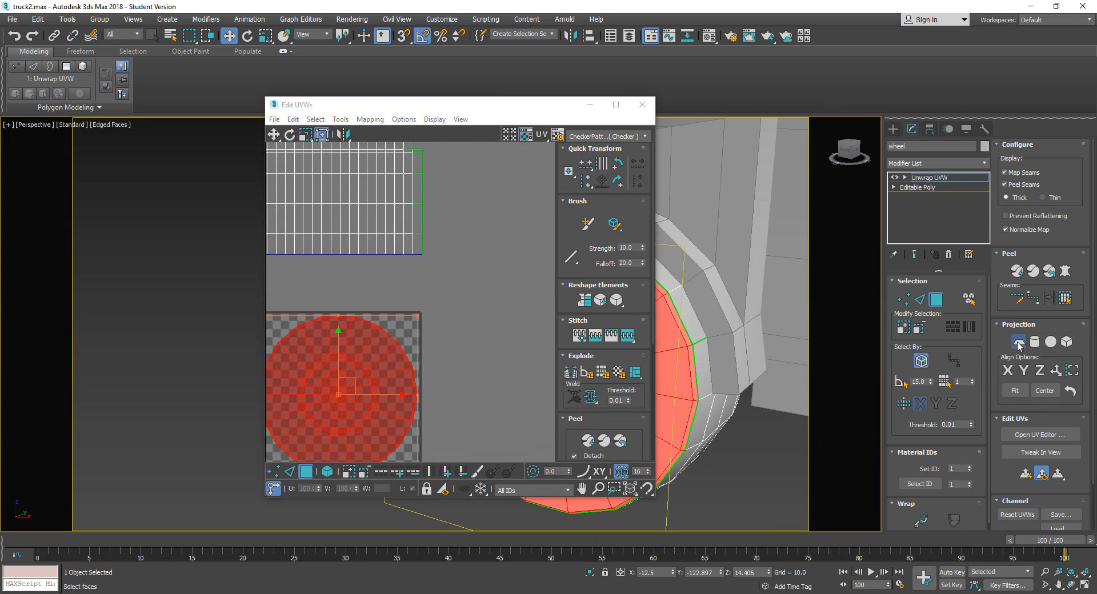
{"action": "double_click", "coordinate": [502, 106]}
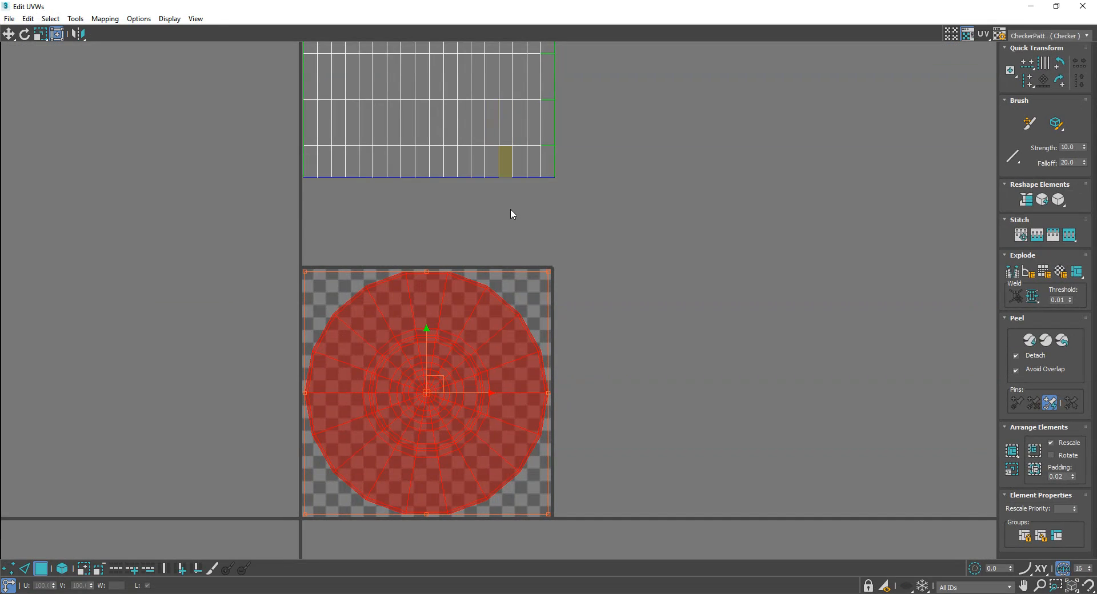
{"action": "left_click_drag", "start_coordinate": [551, 273], "coordinate": [443, 381]}
Select the polygons in the topmost rows of the wheel's remaining cylindrical UV grid
{"action": "middle_click_drag", "start_coordinate": [605, 191], "coordinate": [607, 298]}
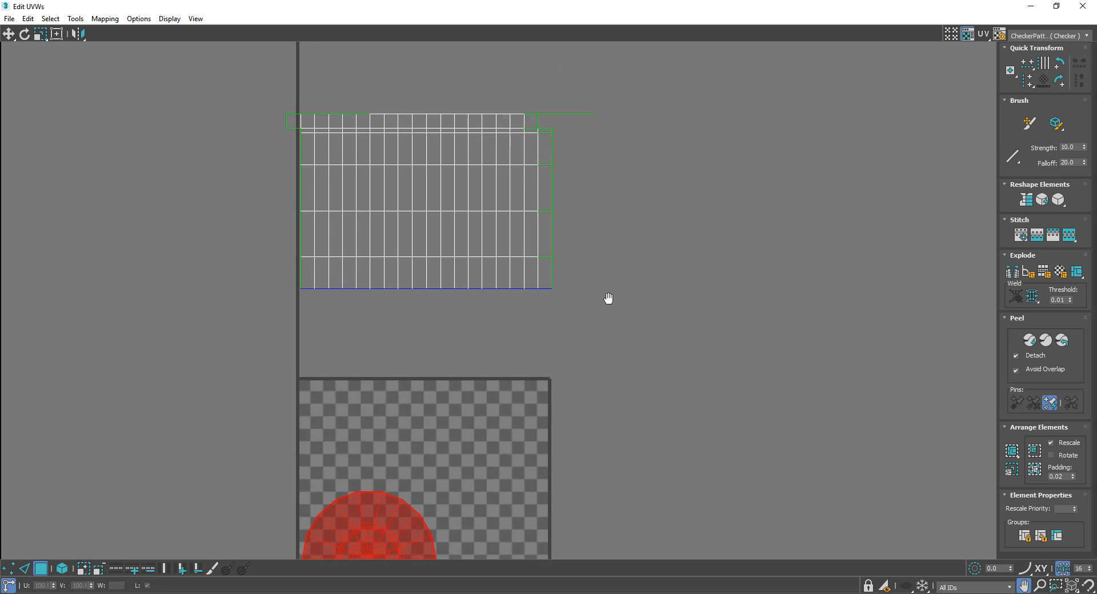
{"action": "left_click_drag", "start_coordinate": [667, 354], "coordinate": [208, 70]}
{"action": "left_click", "coordinate": [207, 70]}
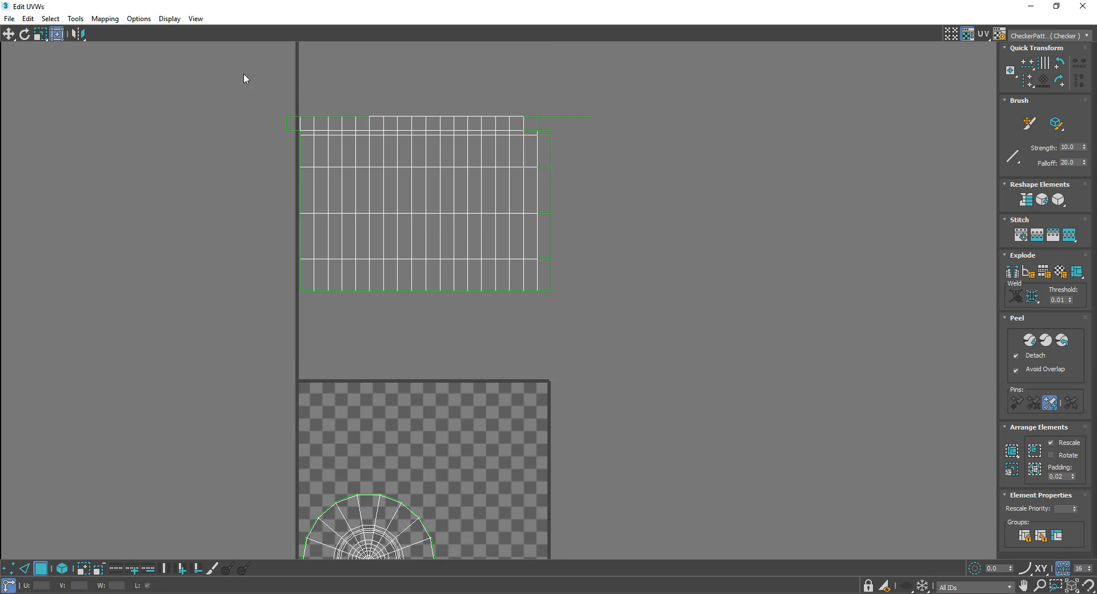
{"action": "left_click_drag", "start_coordinate": [543, 130], "coordinate": [615, 132]}
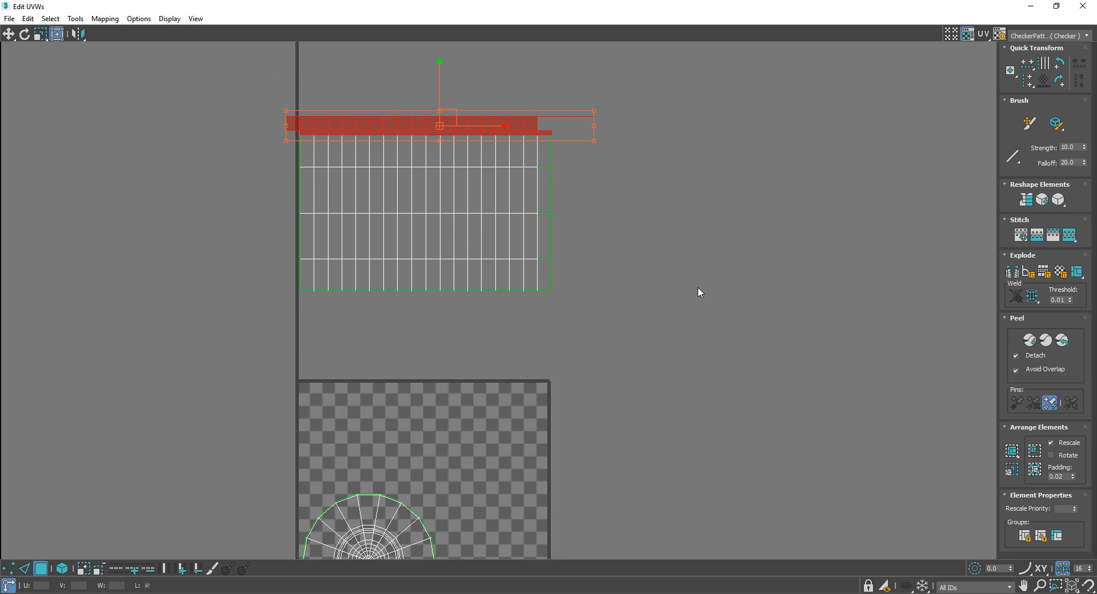
{"action": "middle_click_drag", "start_coordinate": [770, 384], "coordinate": [736, 298]}
{"action": "scroll", "coordinate": [734, 298], "scroll_direction": "down", "scroll_amount": 2}
{"action": "middle_click_drag", "start_coordinate": [751, 335], "coordinate": [697, 310]}
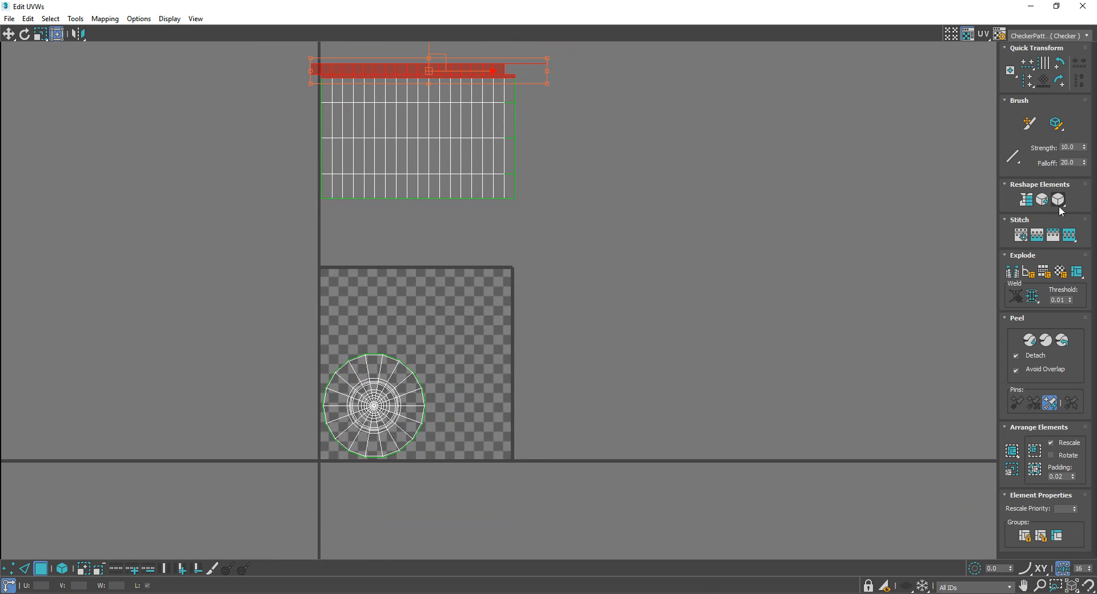
Apply a planar projection to the selected polygons, end it, and maximize the UV editor again
{"action": "left_click_drag", "start_coordinate": [873, 12], "coordinate": [391, 87]}
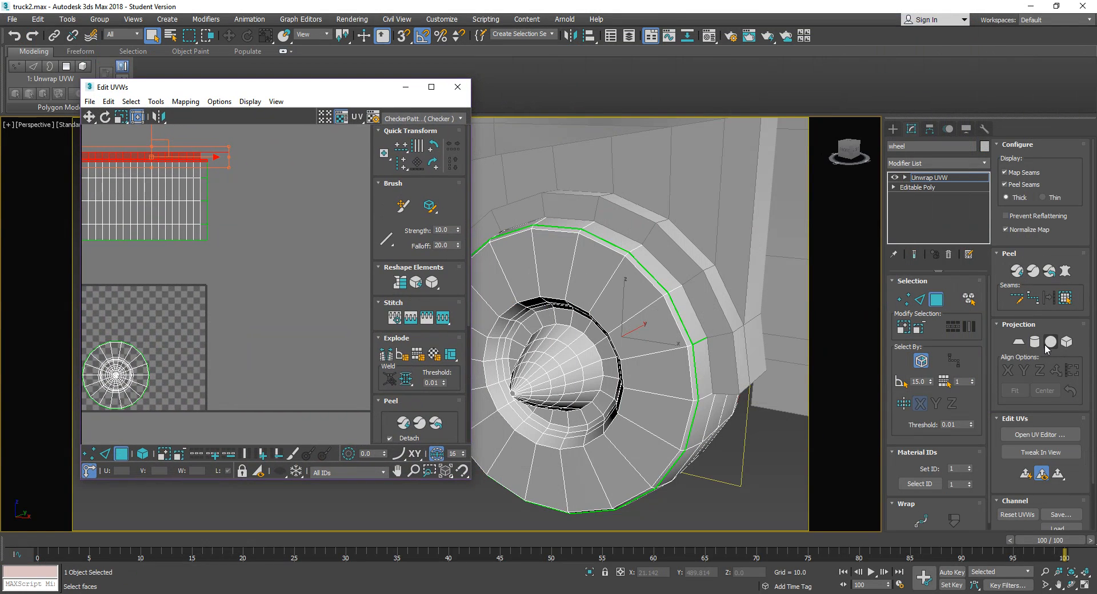
{"action": "left_click", "coordinate": [1020, 343]}
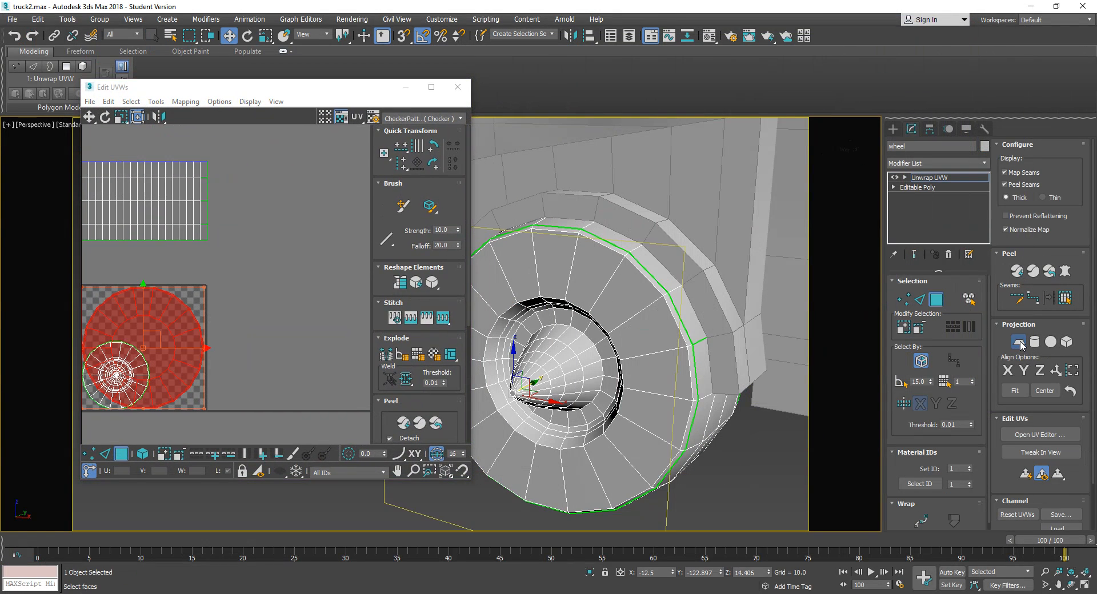
{"action": "left_click", "coordinate": [1020, 343]}
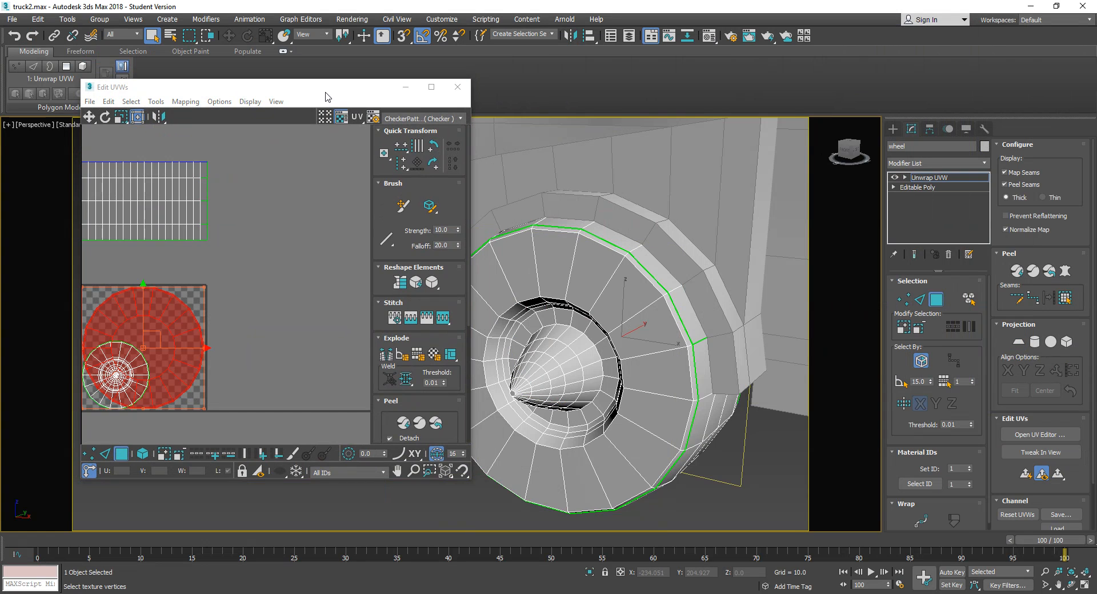
{"action": "left_click_drag", "start_coordinate": [325, 93], "coordinate": [588, 107]}
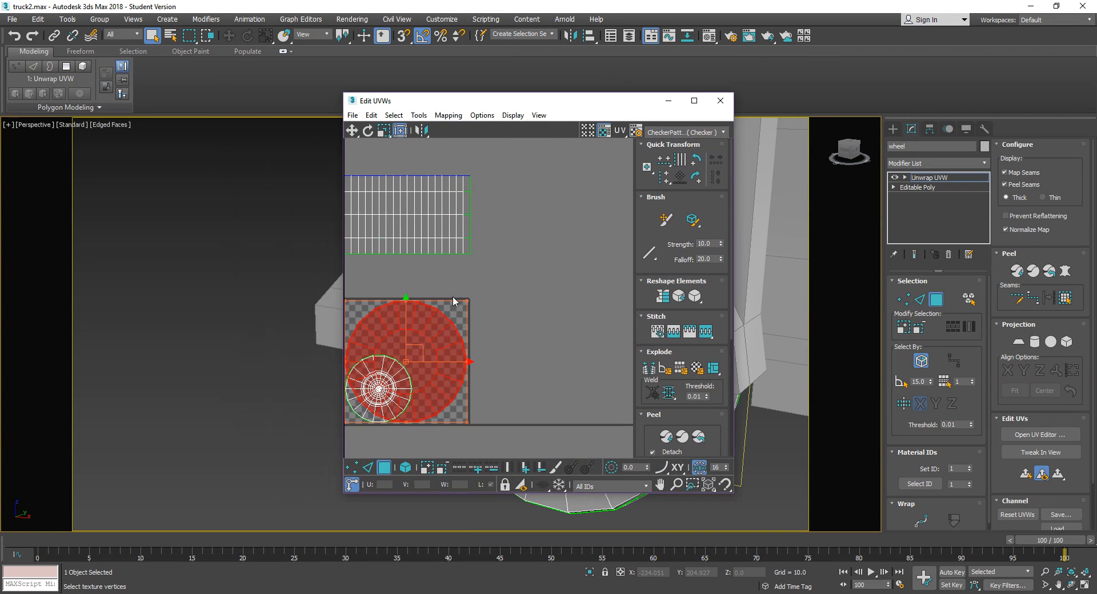
{"action": "left_click", "coordinate": [693, 101]}
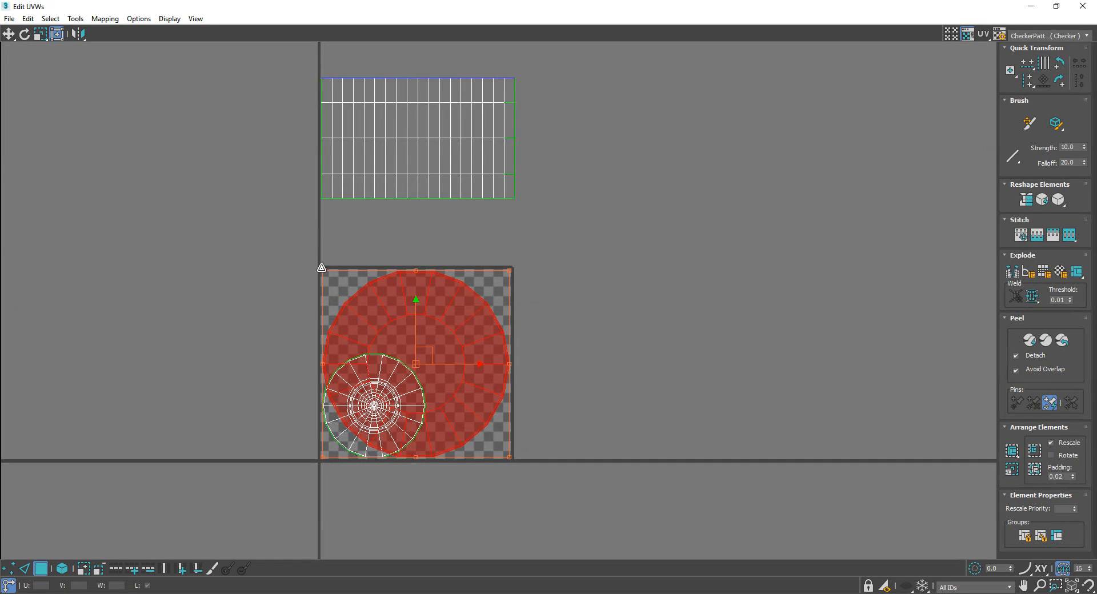
Scale the large circular UV island into the tile's lower-right corner and fit the tread grid across the tile's upper part
{"action": "left_click_drag", "start_coordinate": [322, 268], "coordinate": [468, 409]}
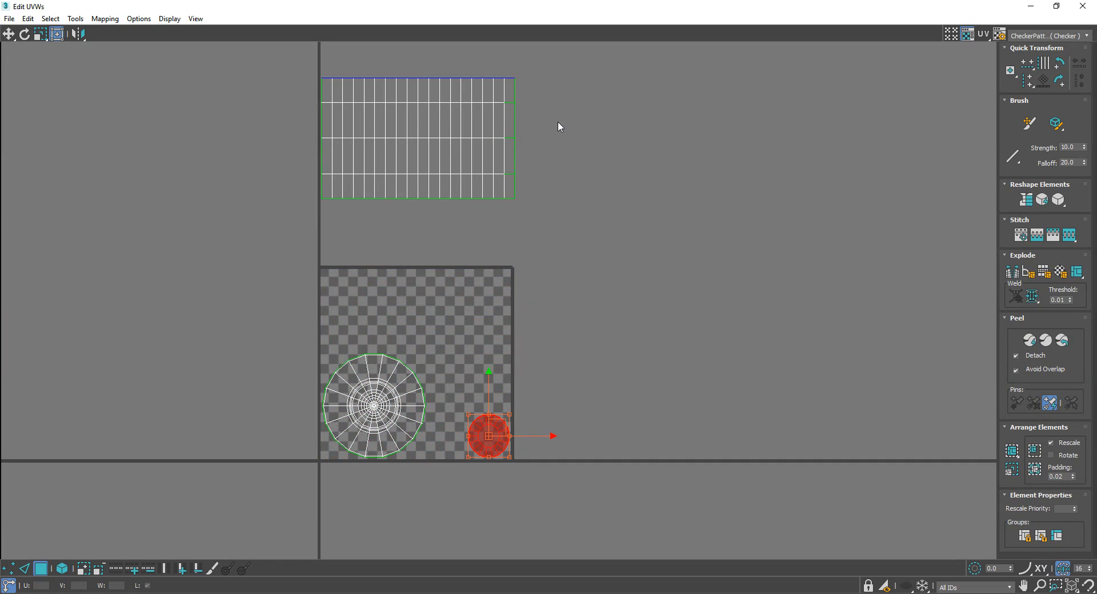
{"action": "left_click_drag", "start_coordinate": [557, 58], "coordinate": [216, 232]}
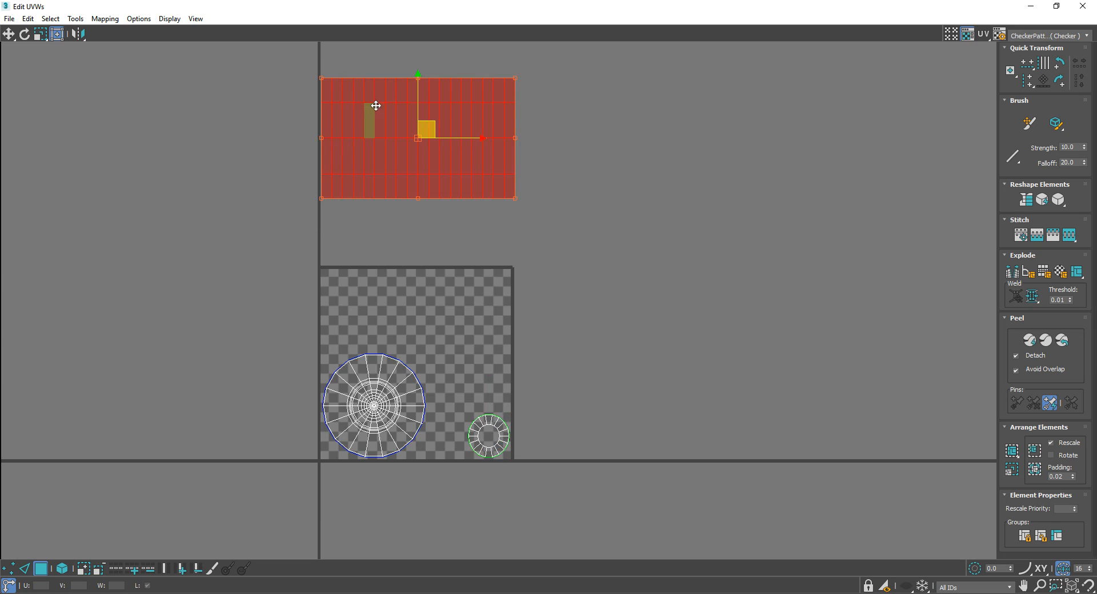
{"action": "left_click_drag", "start_coordinate": [423, 123], "coordinate": [426, 281]}
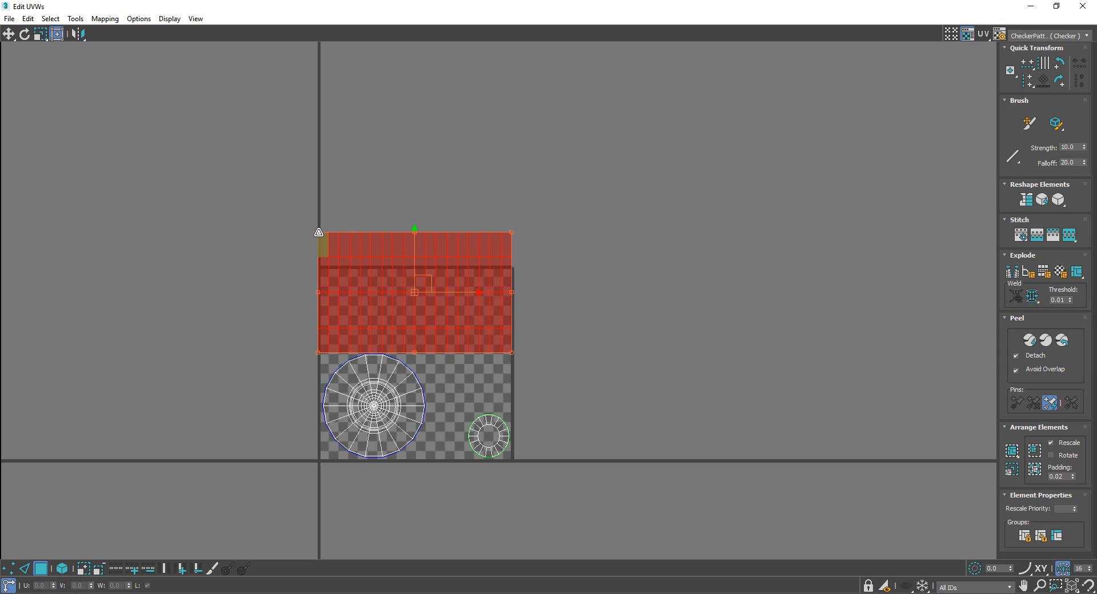
{"action": "left_click_drag", "start_coordinate": [319, 233], "coordinate": [322, 270]}
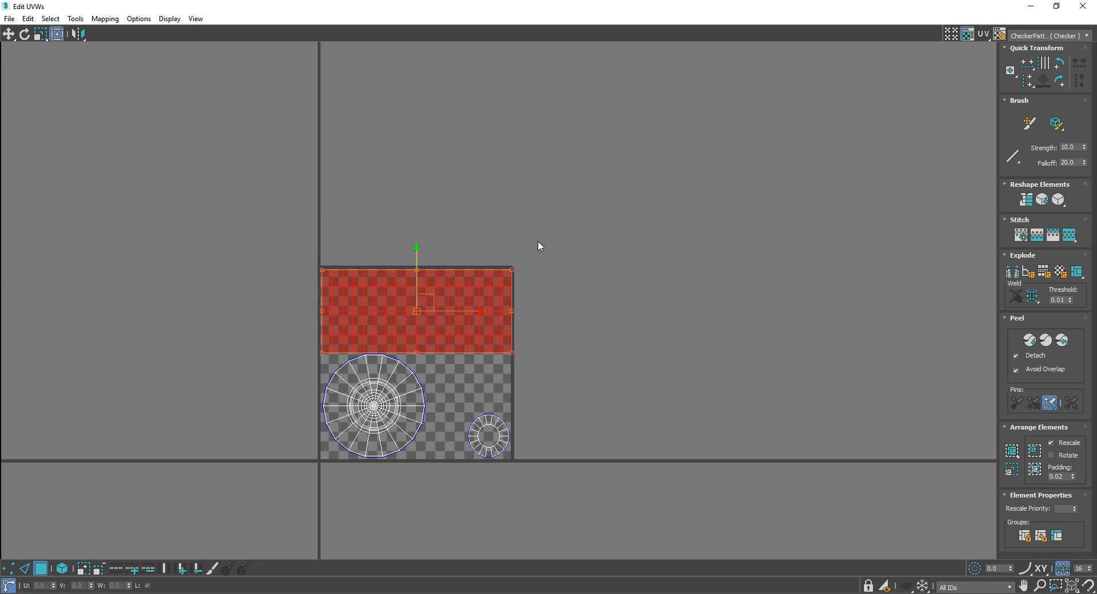
{"action": "left_click_drag", "start_coordinate": [570, 241], "coordinate": [488, 378]}
{"action": "left_click_drag", "start_coordinate": [573, 219], "coordinate": [266, 354]}
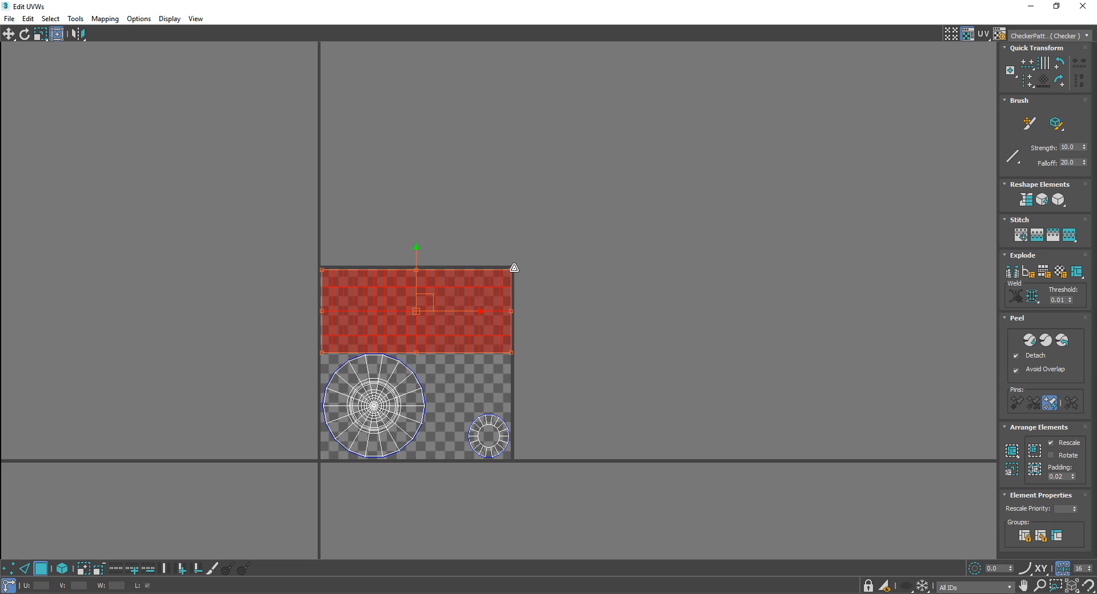
{"action": "left_click", "coordinate": [560, 279]}
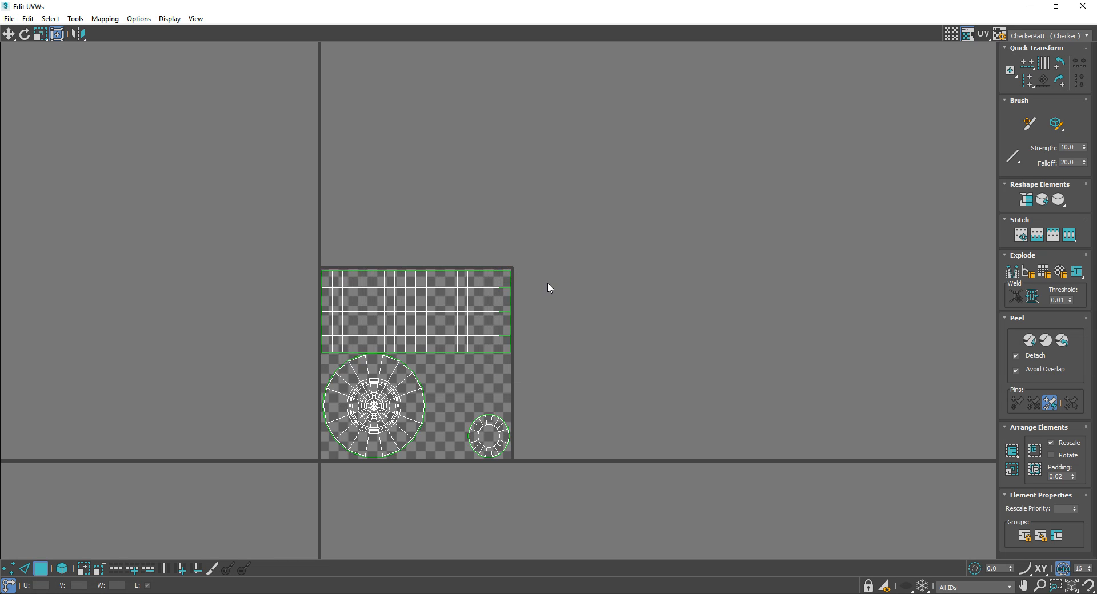
Close the UV editor, exit the polygon sub-object level and convert the unwrapped wheel to an Editable Poly
{"action": "left_click", "coordinate": [1082, 7]}
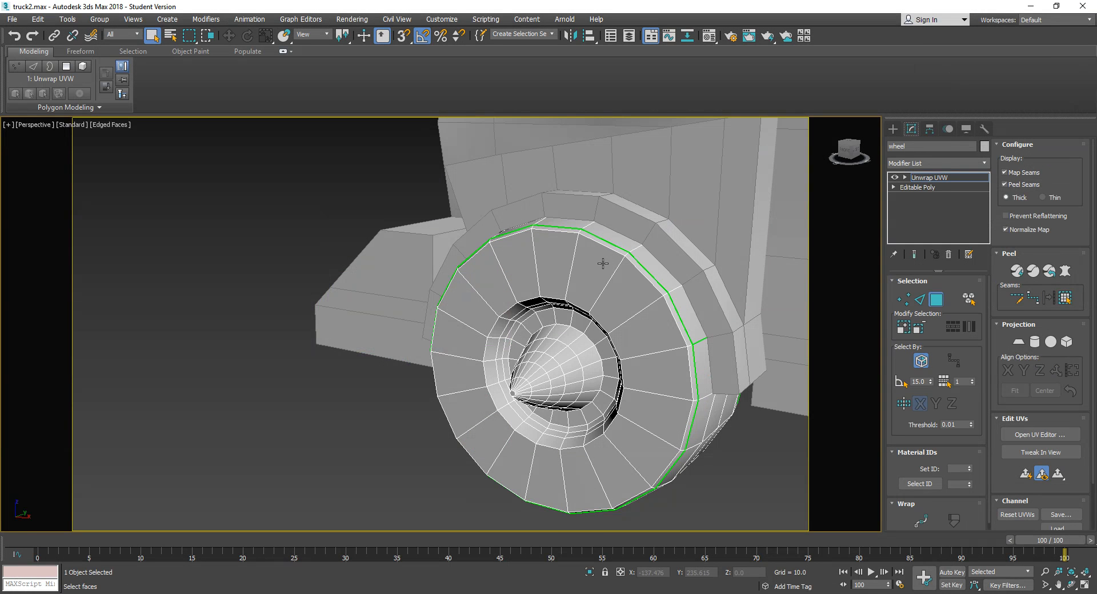
{"action": "middle_click_drag", "start_coordinate": [649, 327], "coordinate": [543, 311]}
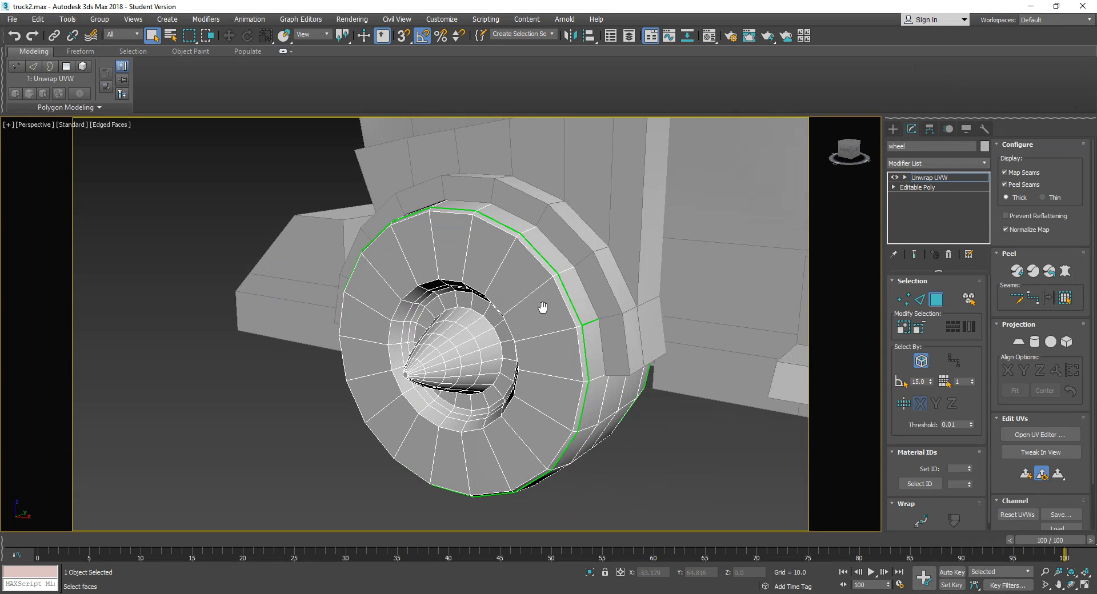
{"action": "left_click", "coordinate": [935, 300]}
{"action": "scroll", "coordinate": [617, 320], "scroll_direction": "down", "scroll_amount": 5}
{"action": "scroll", "coordinate": [465, 352], "scroll_direction": "up", "scroll_amount": 5}
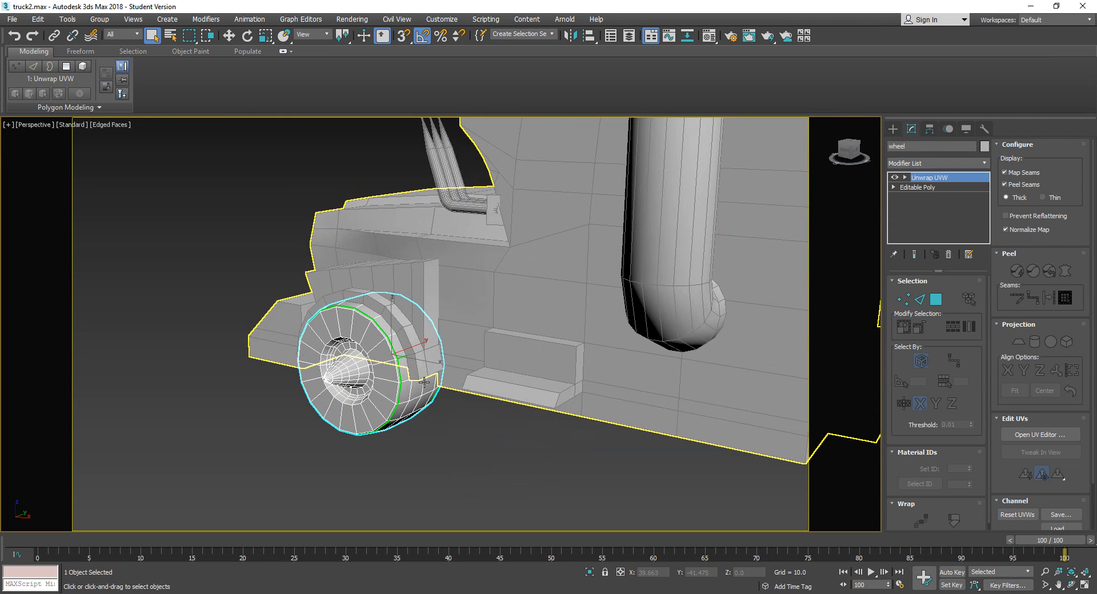
{"action": "right_click", "coordinate": [355, 391]}
{"action": "mouse_move", "coordinate": [384, 516]}
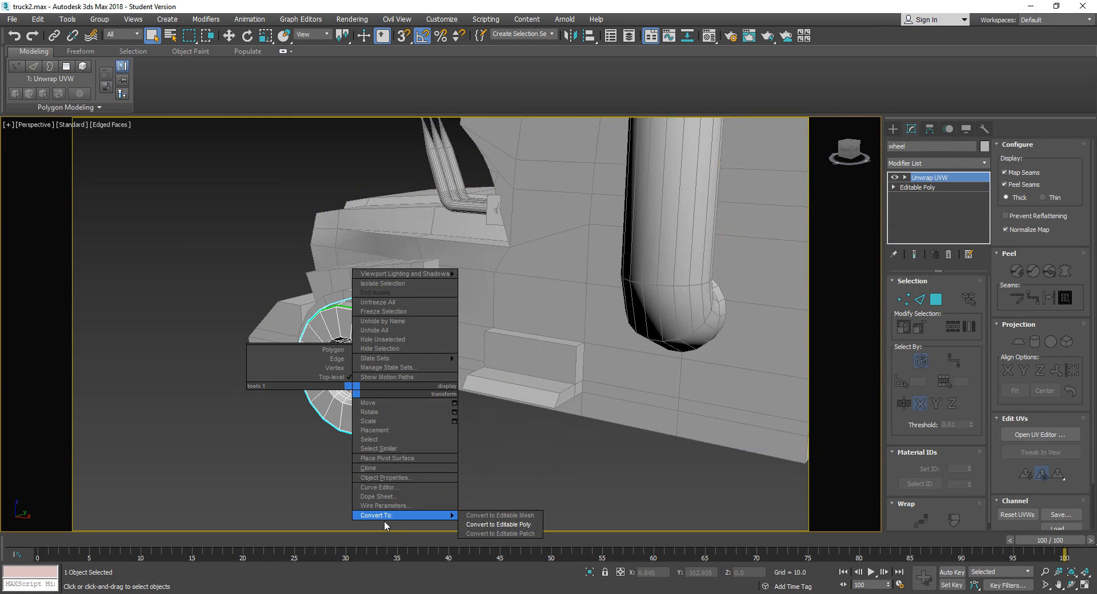
{"action": "left_click", "coordinate": [480, 524]}
Delete the four old rear wheels on the same side of the truck as the unwrapped front wheel
{"action": "scroll", "coordinate": [466, 332], "scroll_direction": "down", "scroll_amount": 3}
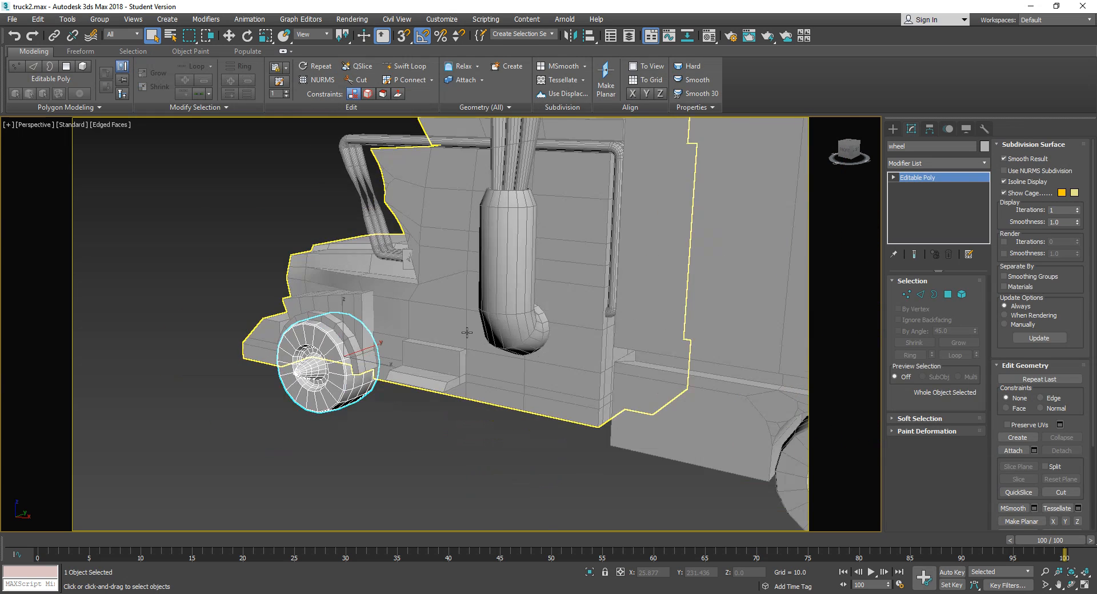
{"action": "scroll", "coordinate": [466, 332], "scroll_direction": "down", "scroll_amount": 3}
{"action": "middle_click_drag", "start_coordinate": [537, 316], "coordinate": [359, 318]}
{"action": "scroll", "coordinate": [286, 317], "scroll_direction": "down", "scroll_amount": 4}
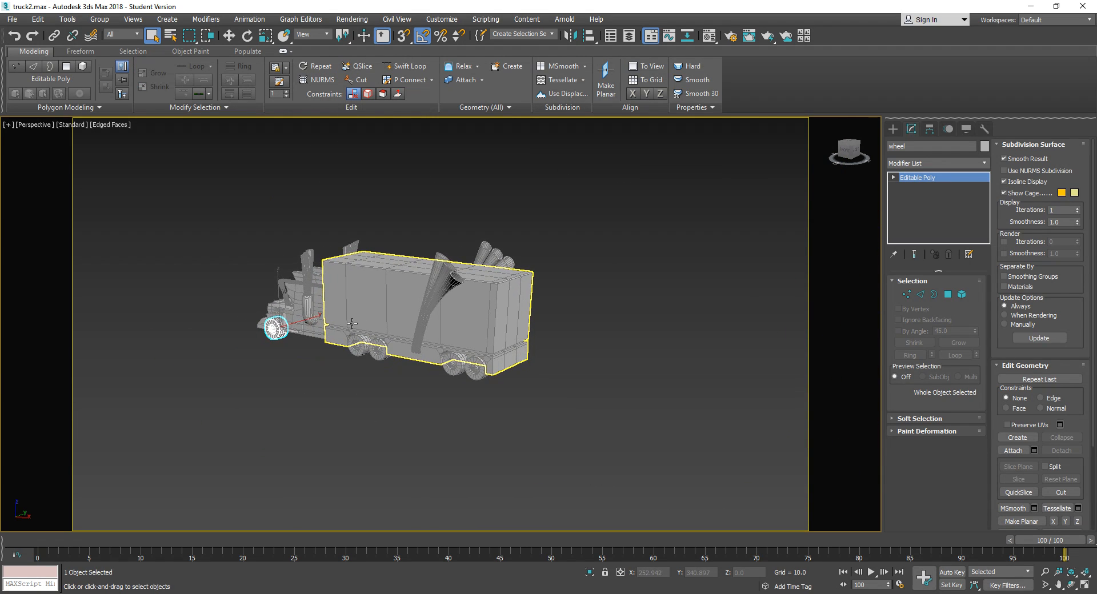
{"action": "key", "text": "super"}
{"action": "key", "text": "super"}
{"action": "middle_click_drag", "start_coordinate": [355, 361], "coordinate": [417, 360], "text": "alt"}
{"action": "scroll", "coordinate": [391, 350], "scroll_direction": "up", "scroll_amount": 3}
{"action": "scroll", "coordinate": [437, 356], "scroll_direction": "up", "scroll_amount": 3}
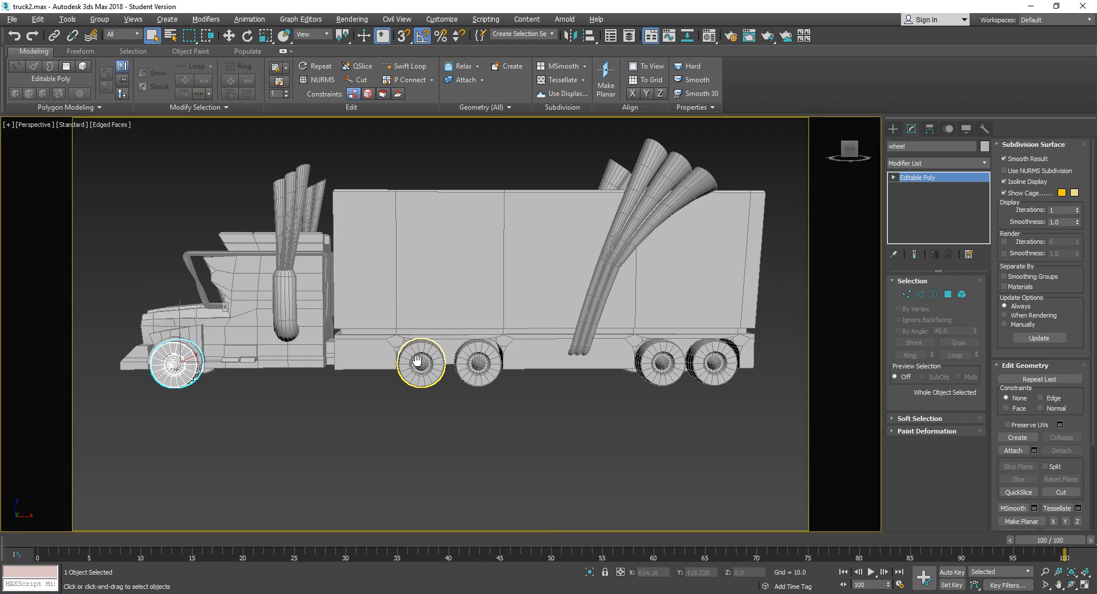
{"action": "left_click", "coordinate": [421, 379]}
{"action": "key", "text": "Delete"}
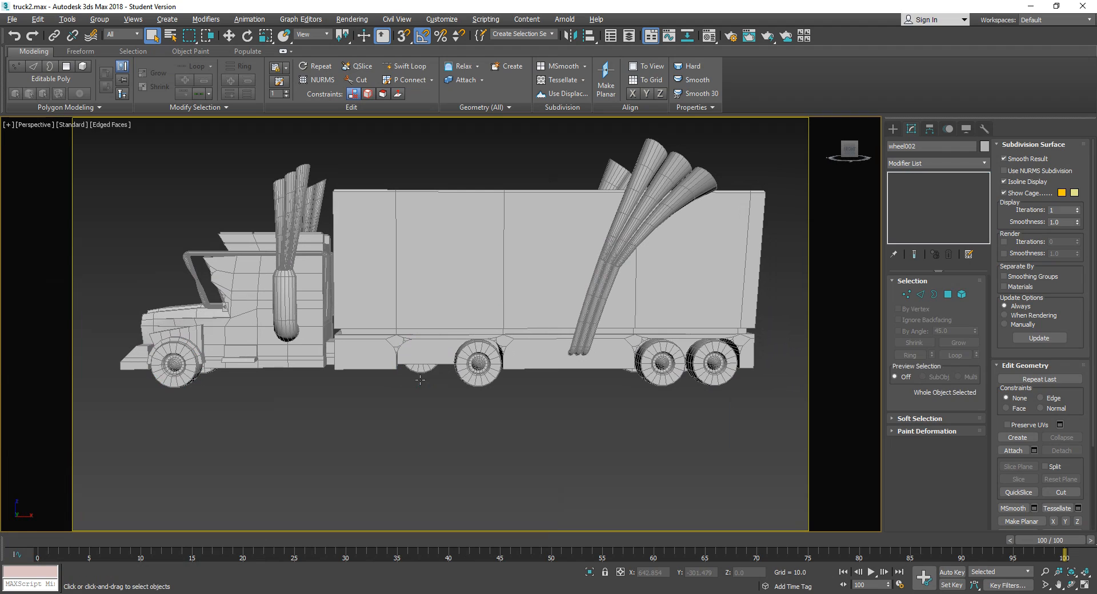
{"action": "left_click", "coordinate": [471, 374]}
{"action": "key", "text": "Delete"}
{"action": "left_click", "coordinate": [658, 374]}
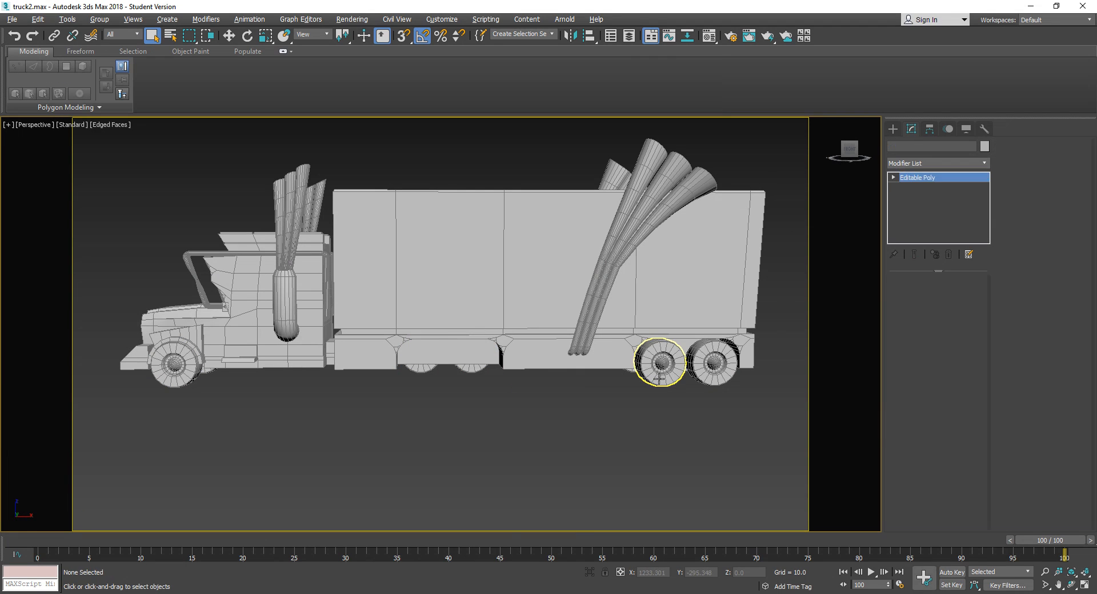
{"action": "key", "text": "Delete"}
{"action": "left_click", "coordinate": [702, 375]}
{"action": "key", "text": "Delete"}
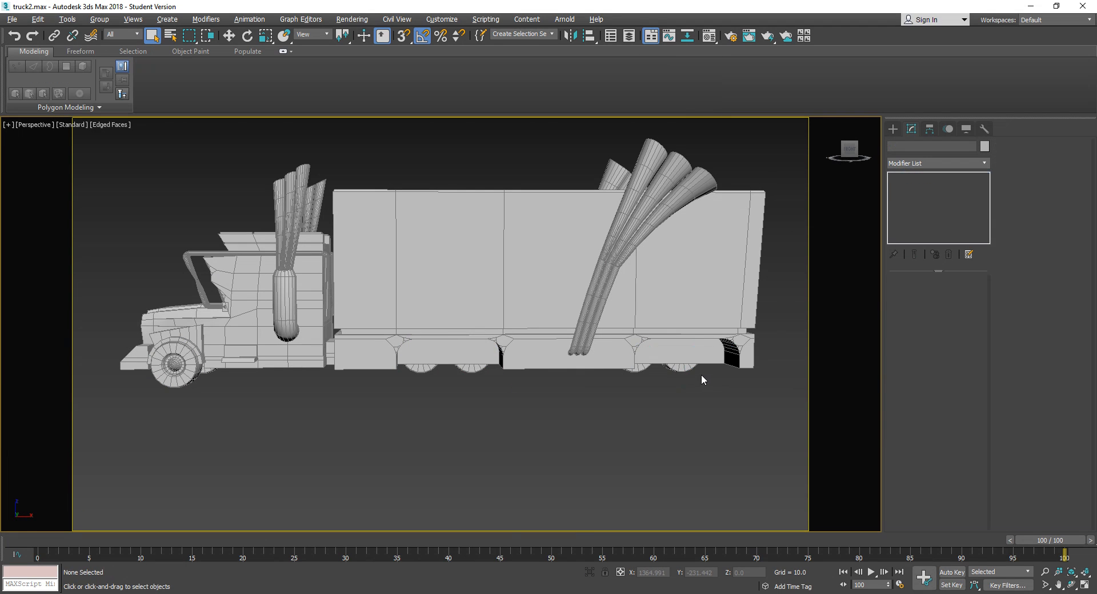
Copy the unwrapped front wheel along X into the first pair of rear wheel positions, at about X 655 and 794
{"action": "left_click", "coordinate": [197, 374]}
{"action": "key", "text": "w"}
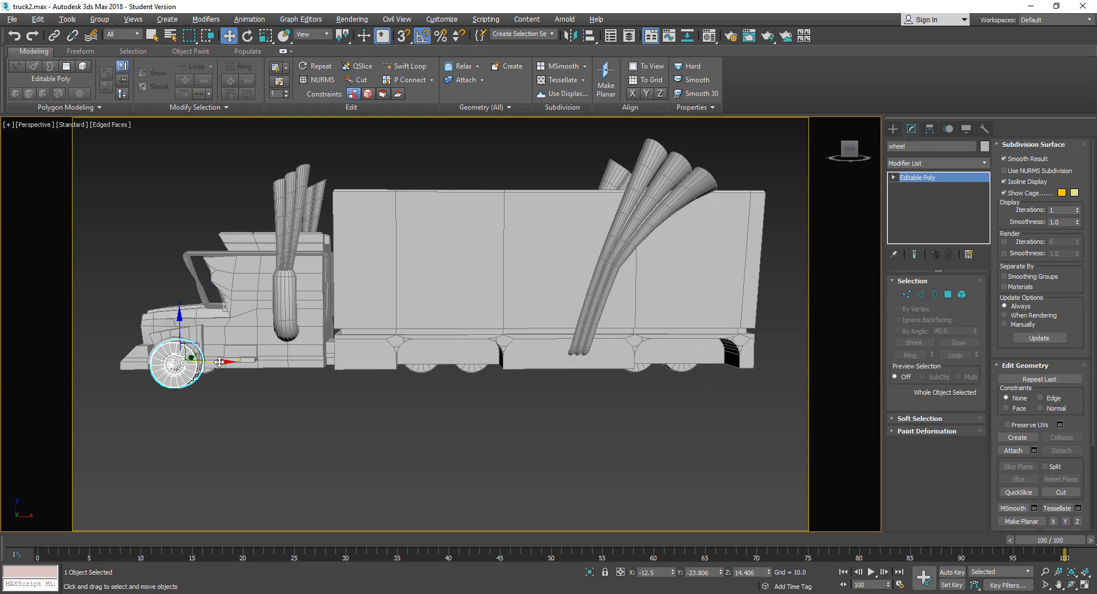
{"action": "left_click_drag", "start_coordinate": [219, 362], "coordinate": [462, 368], "text": "shift"}
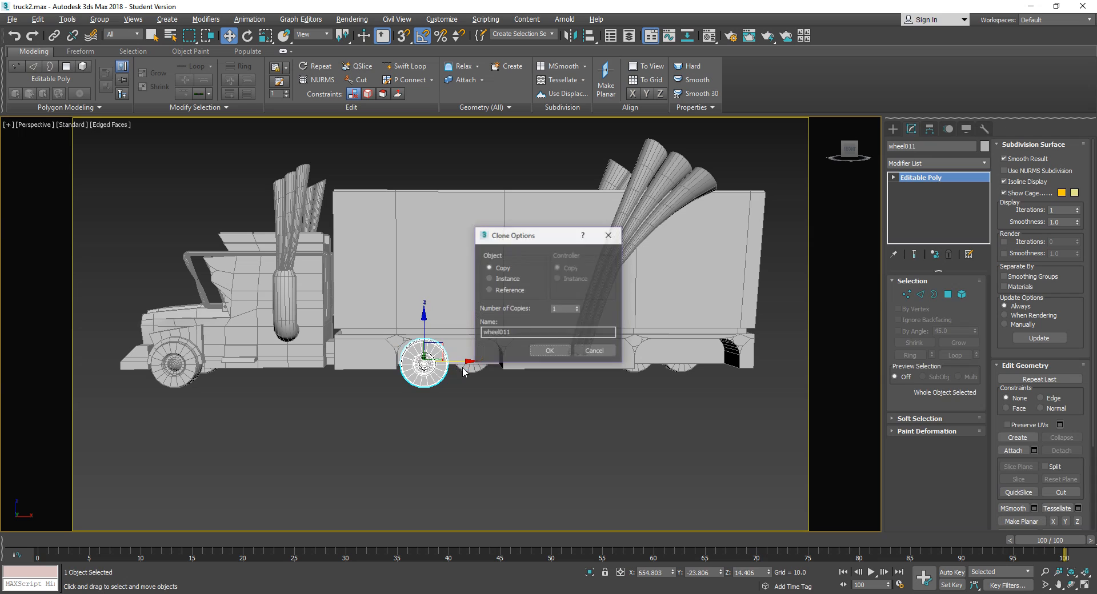
{"action": "left_click", "coordinate": [551, 351]}
{"action": "left_click_drag", "start_coordinate": [467, 361], "coordinate": [516, 360], "text": "shift"}
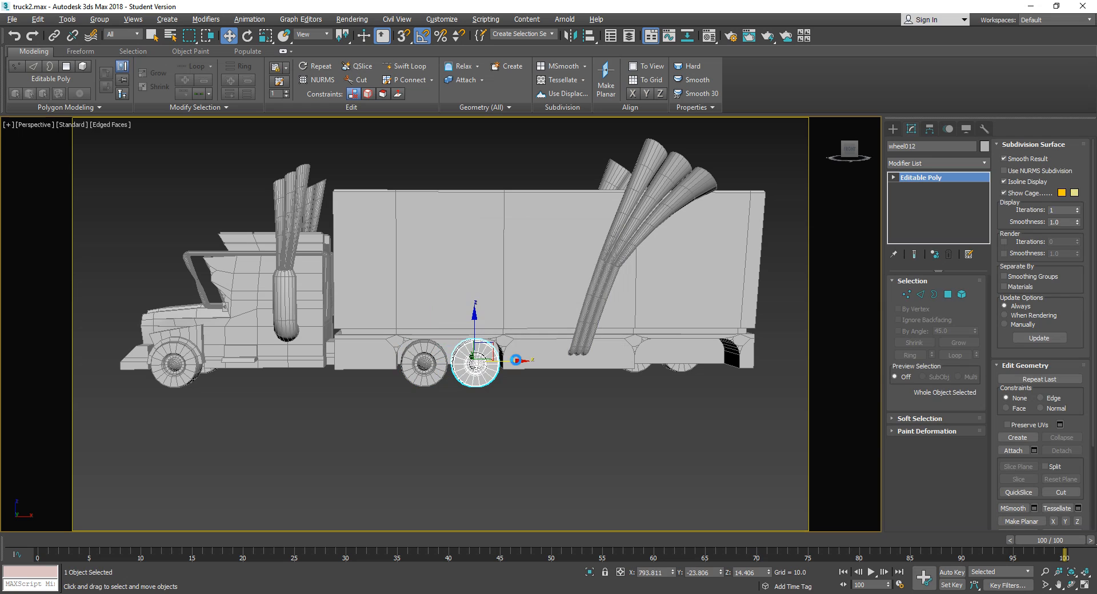
{"action": "left_click", "coordinate": [550, 351]}
Copy the wheel along X into the rearmost pair of wheel positions, at about X 1306 and 1440
{"action": "left_click_drag", "start_coordinate": [516, 362], "coordinate": [700, 370], "text": "shift"}
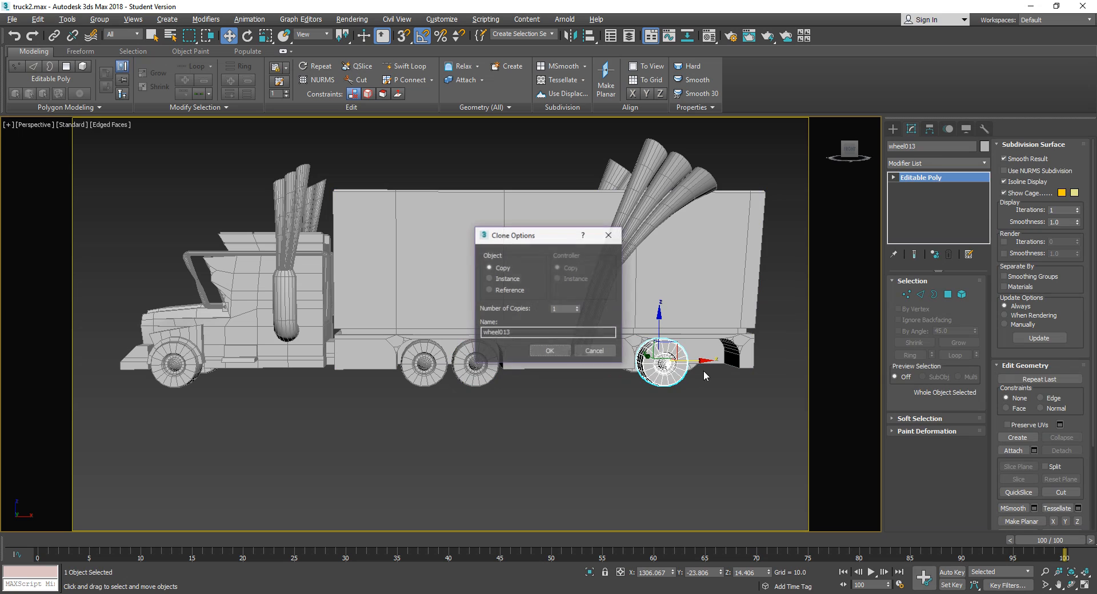
{"action": "left_click", "coordinate": [549, 351]}
{"action": "left_click_drag", "start_coordinate": [703, 360], "coordinate": [749, 361], "text": "shift"}
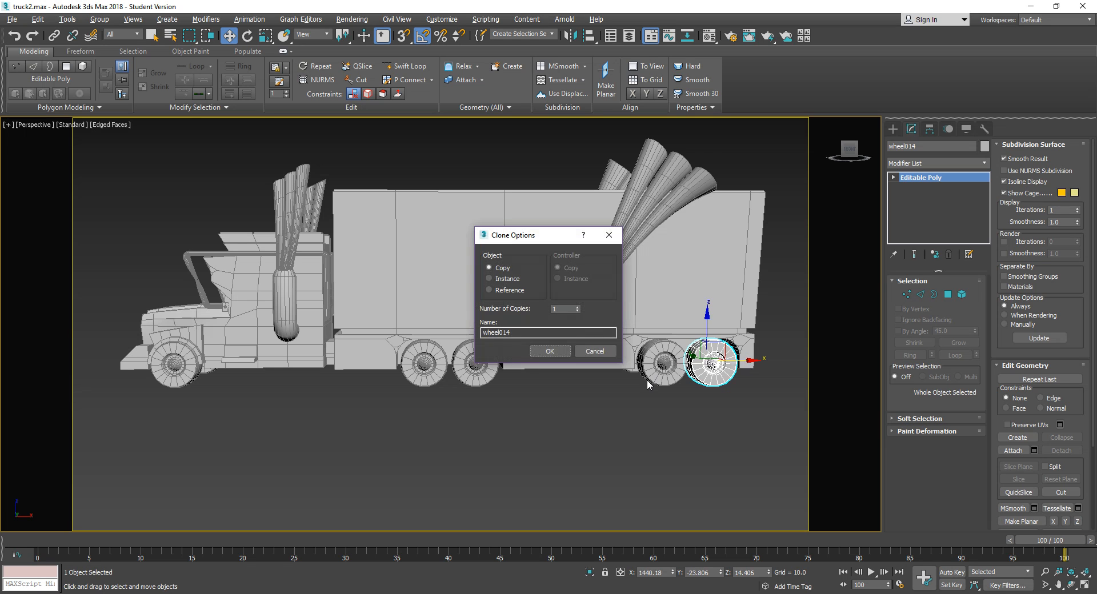
{"action": "left_click", "coordinate": [565, 351]}
Select all five old wheels on the opposite side of the truck and delete them
{"action": "scroll", "coordinate": [457, 377], "scroll_direction": "down", "scroll_amount": 10}
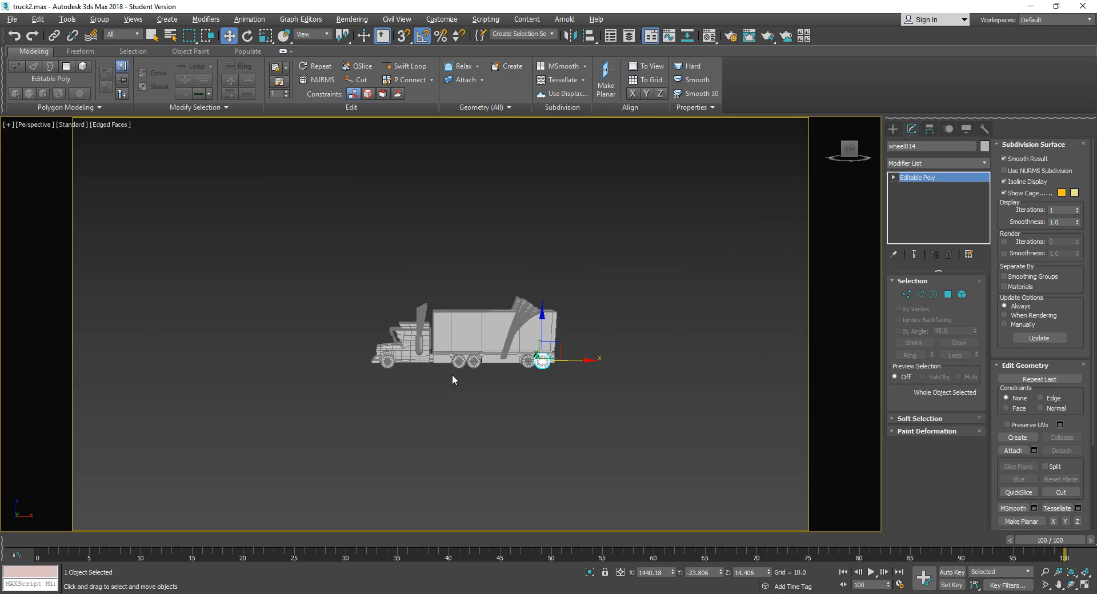
{"action": "scroll", "coordinate": [453, 378], "scroll_direction": "up", "scroll_amount": 3}
{"action": "middle_click_drag", "start_coordinate": [354, 361], "coordinate": [409, 393], "text": "alt"}
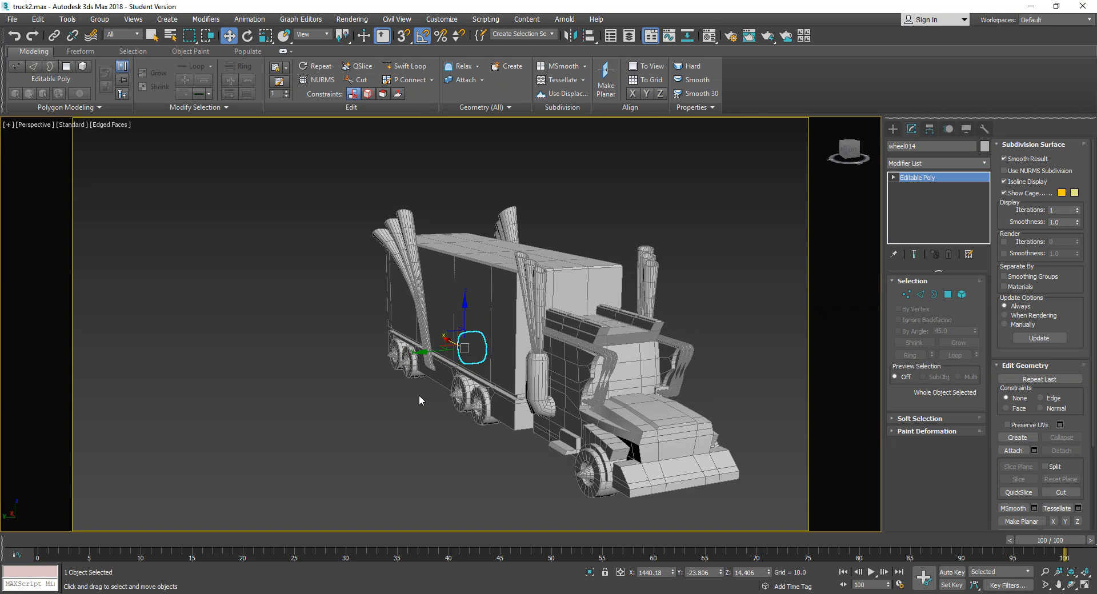
{"action": "scroll", "coordinate": [443, 399], "scroll_direction": "up", "scroll_amount": 4}
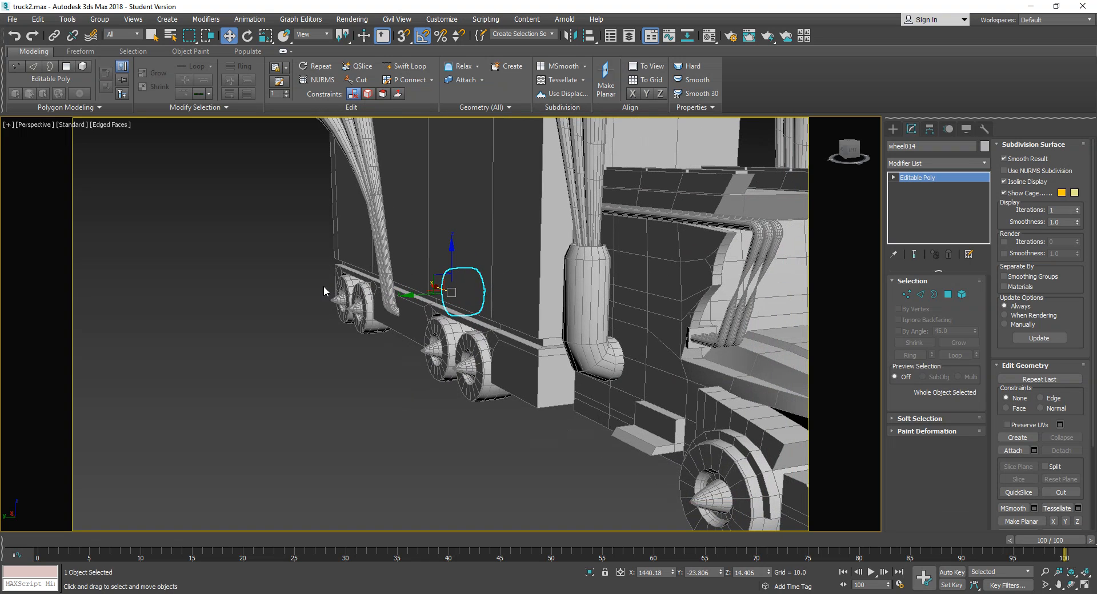
{"action": "left_click", "coordinate": [348, 302]}
{"action": "left_click", "coordinate": [374, 312], "text": "ctrl"}
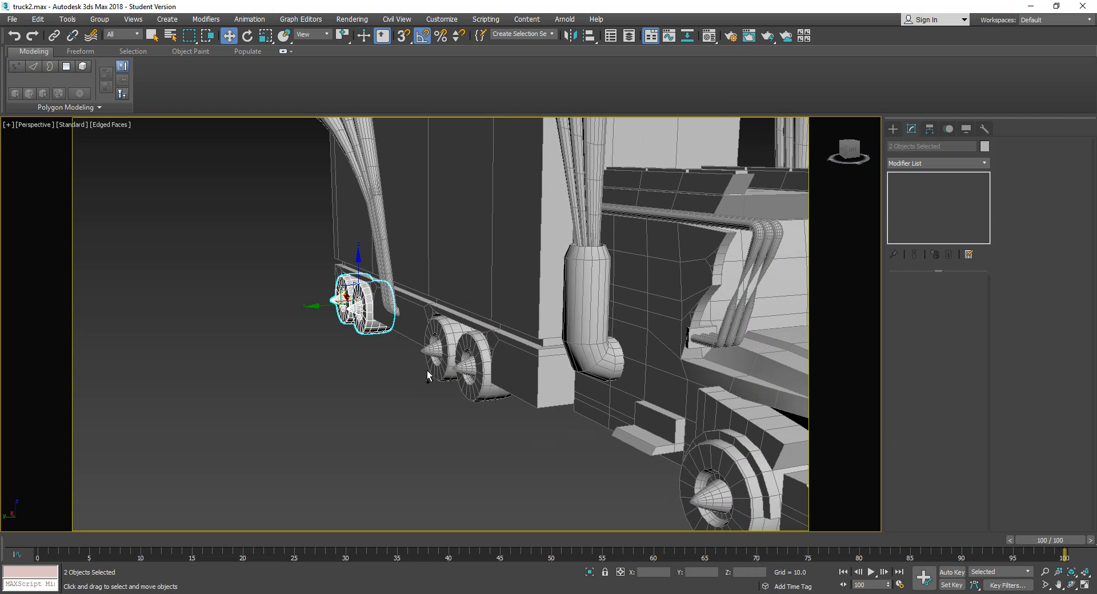
{"action": "left_click", "coordinate": [428, 371], "text": "ctrl"}
{"action": "left_click", "coordinate": [468, 388], "text": "ctrl"}
{"action": "middle_click_drag", "start_coordinate": [468, 388], "coordinate": [445, 338], "text": "alt"}
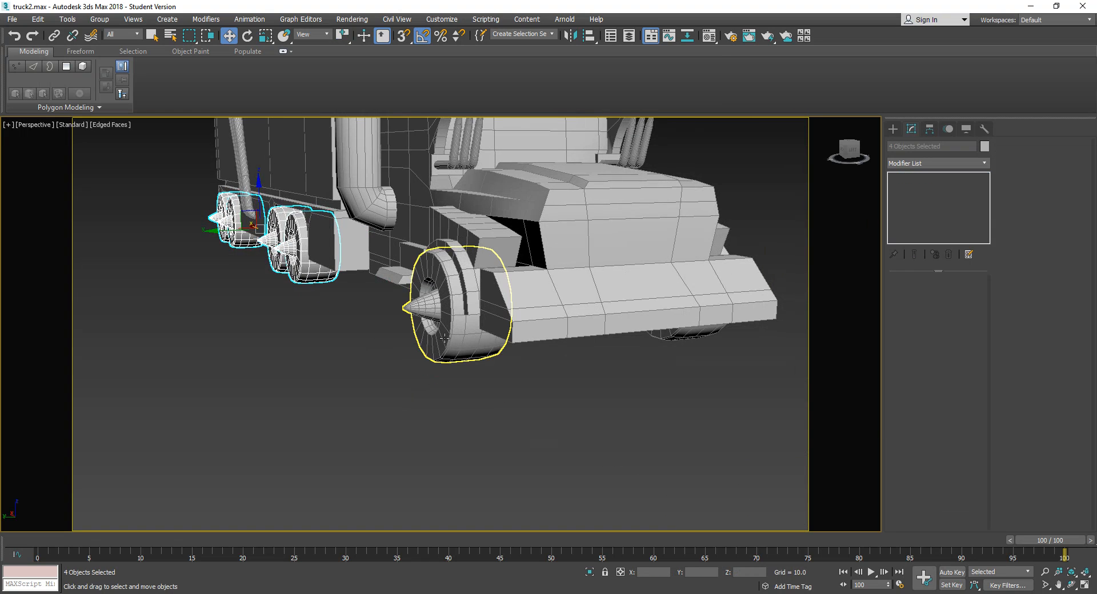
{"action": "left_click", "coordinate": [444, 338], "text": "ctrl"}
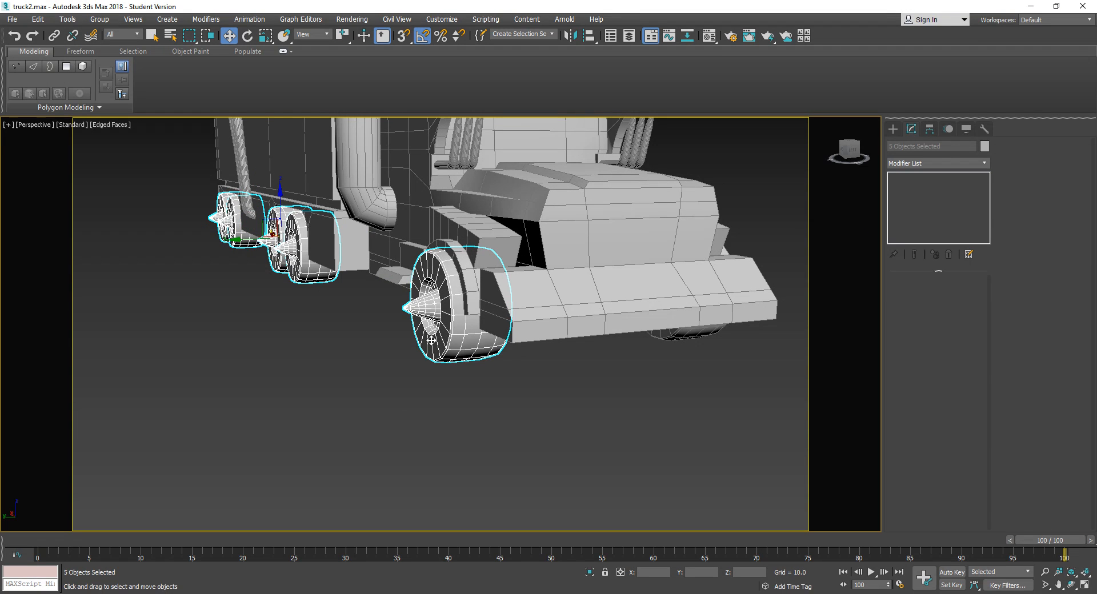
{"action": "key", "text": "Delete"}
Select the five unwrapped wheels together with the two exhaust pipe groups on the same side of the truck
{"action": "middle_click_drag", "start_coordinate": [499, 324], "coordinate": [486, 360]}
{"action": "scroll", "coordinate": [486, 360], "scroll_direction": "down", "scroll_amount": 3}
{"action": "middle_click_drag", "start_coordinate": [569, 350], "coordinate": [543, 381]}
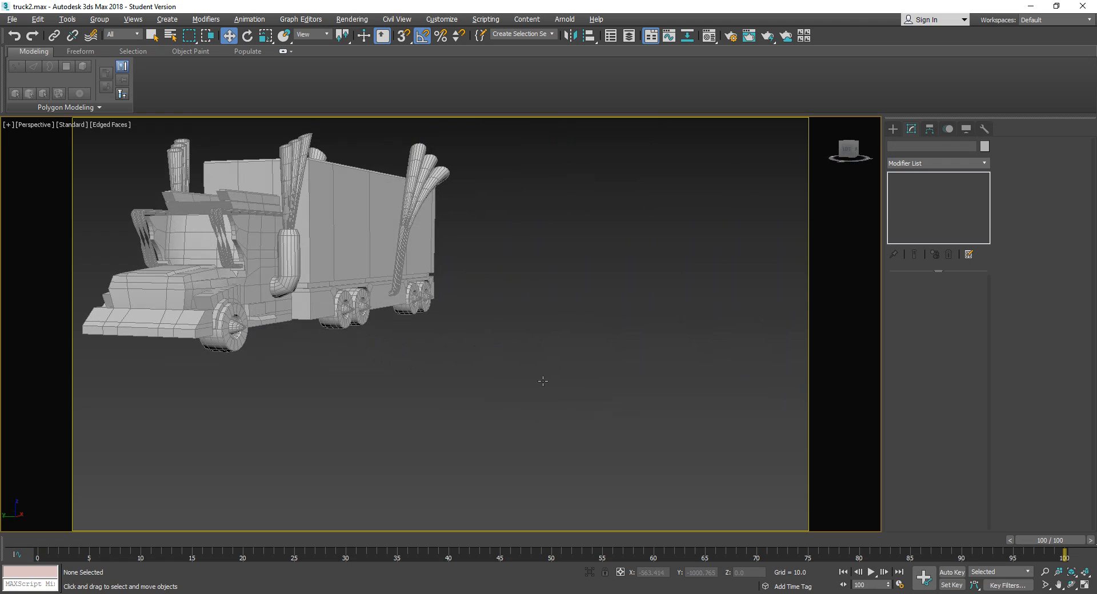
{"action": "middle_click_drag", "start_coordinate": [480, 366], "coordinate": [538, 391], "text": "alt"}
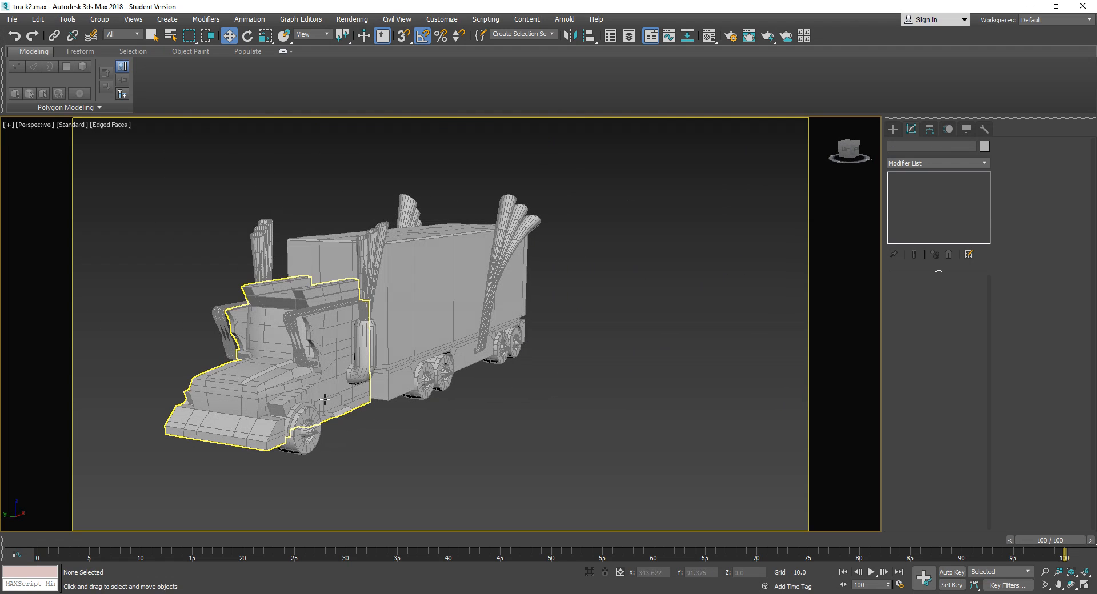
{"action": "left_click", "coordinate": [305, 443]}
{"action": "left_click", "coordinate": [367, 358], "text": "ctrl"}
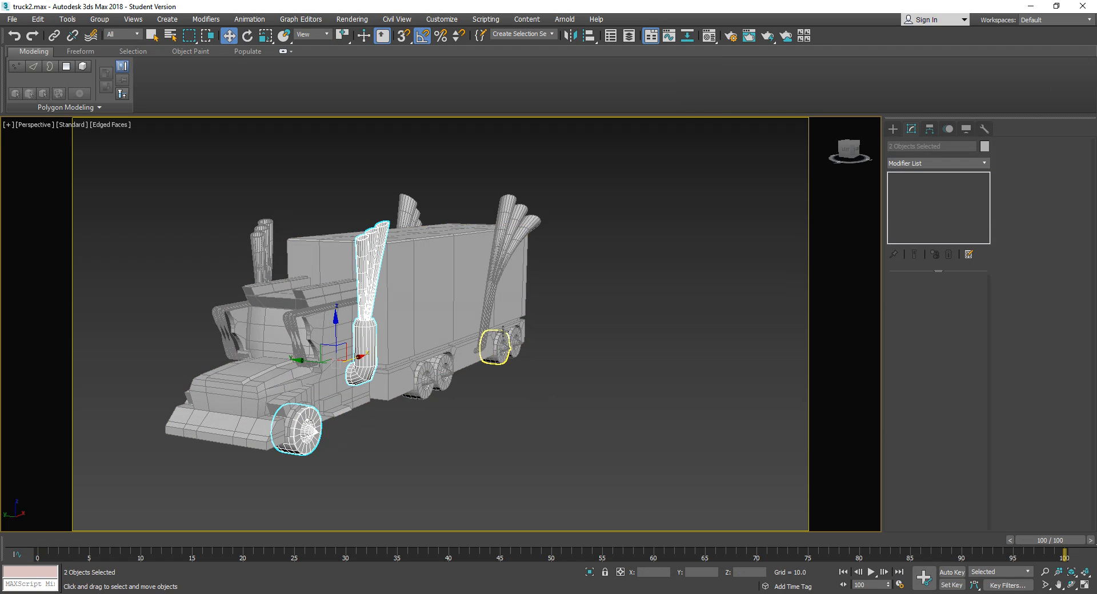
{"action": "left_click", "coordinate": [484, 313], "text": "ctrl"}
{"action": "left_click", "coordinate": [426, 391], "text": "ctrl"}
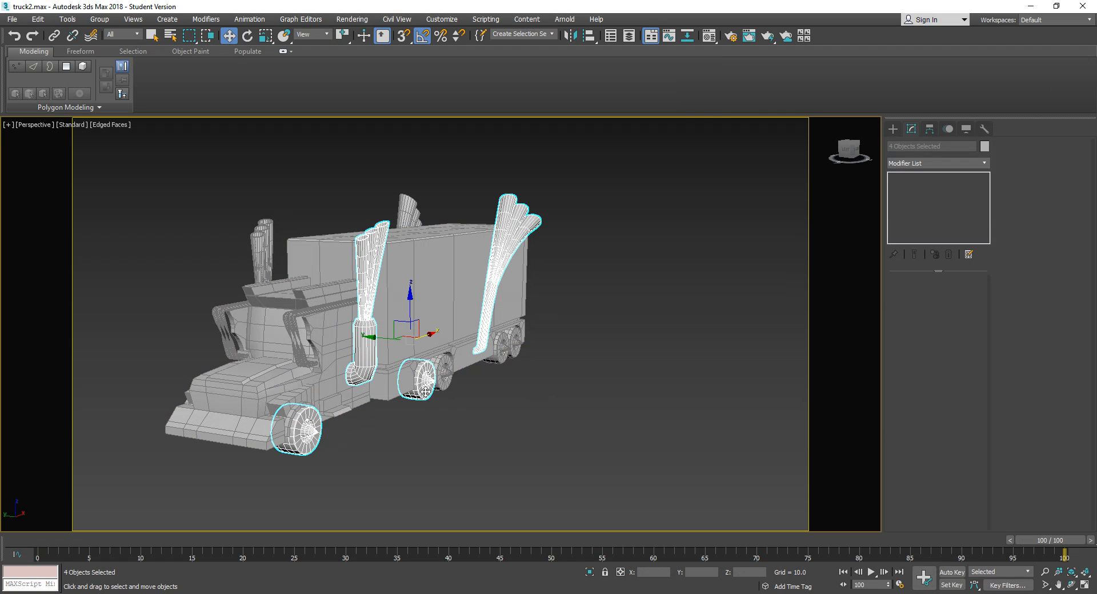
{"action": "left_click", "coordinate": [441, 384], "text": "ctrl"}
{"action": "left_click", "coordinate": [502, 357], "text": "ctrl"}
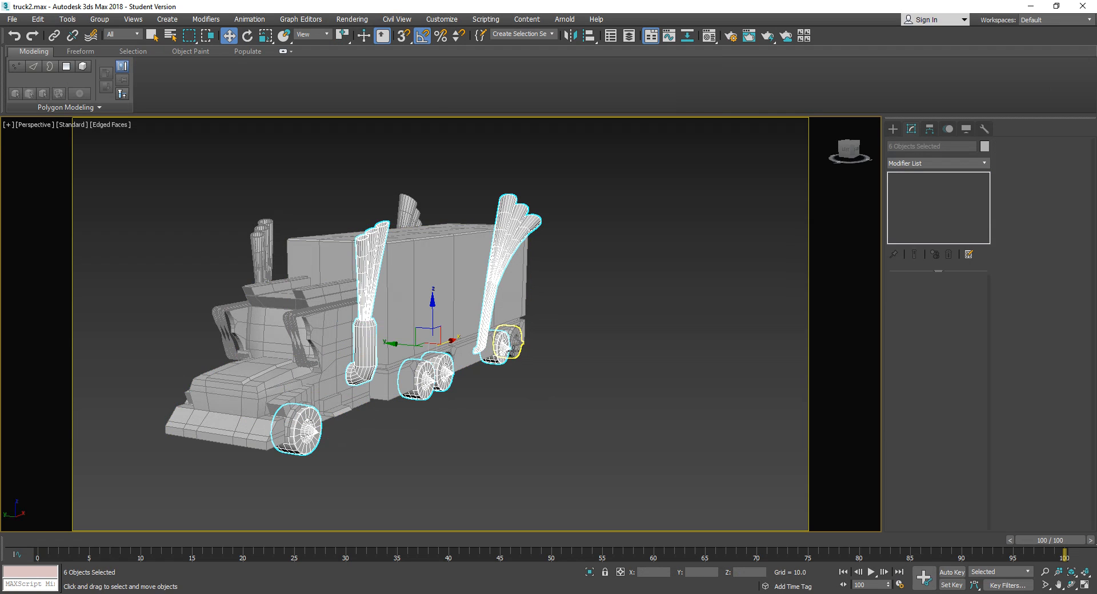
{"action": "left_click", "coordinate": [513, 352], "text": "ctrl"}
Mirror the selected wheels and exhaust pipes across Y as copies and move them onto the opposite side of the truck
{"action": "middle_click_drag", "start_coordinate": [365, 371], "coordinate": [436, 362]}
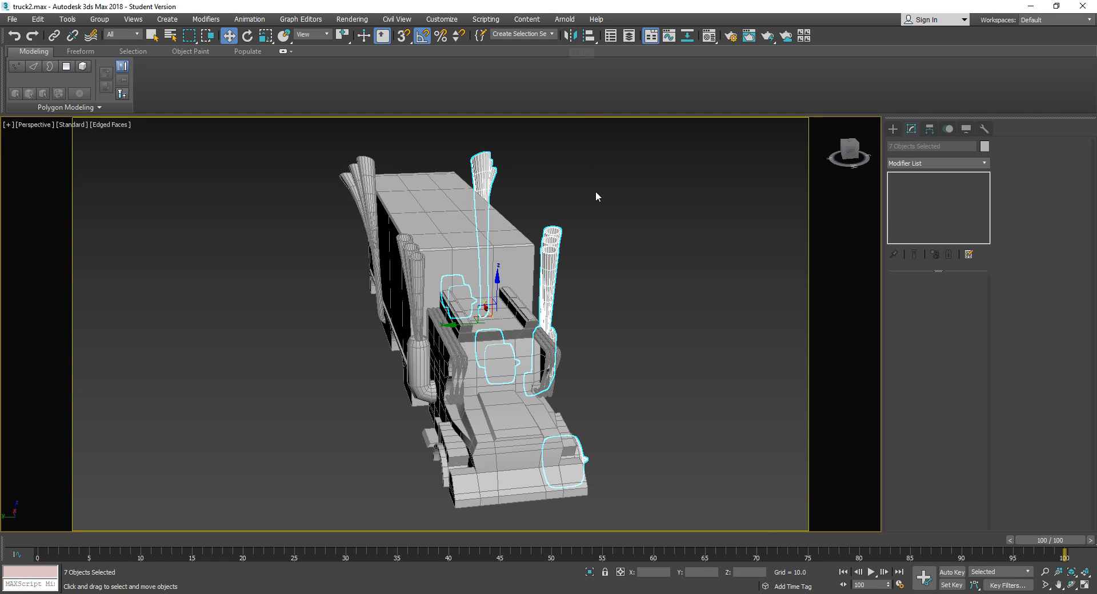
{"action": "middle_click_drag", "start_coordinate": [596, 196], "coordinate": [579, 206], "text": "alt"}
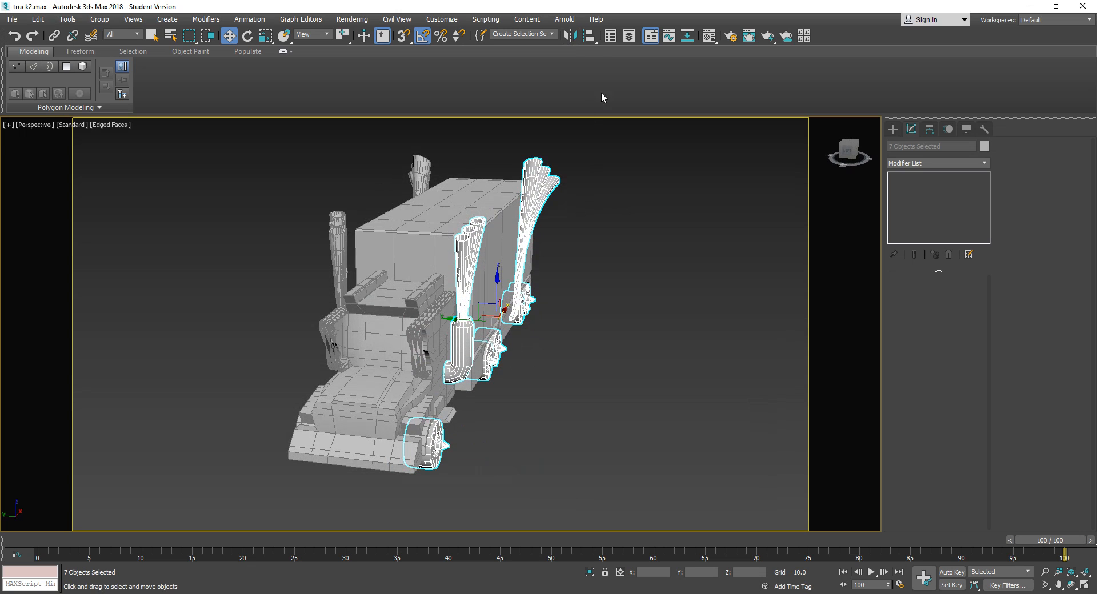
{"action": "left_click", "coordinate": [577, 40]}
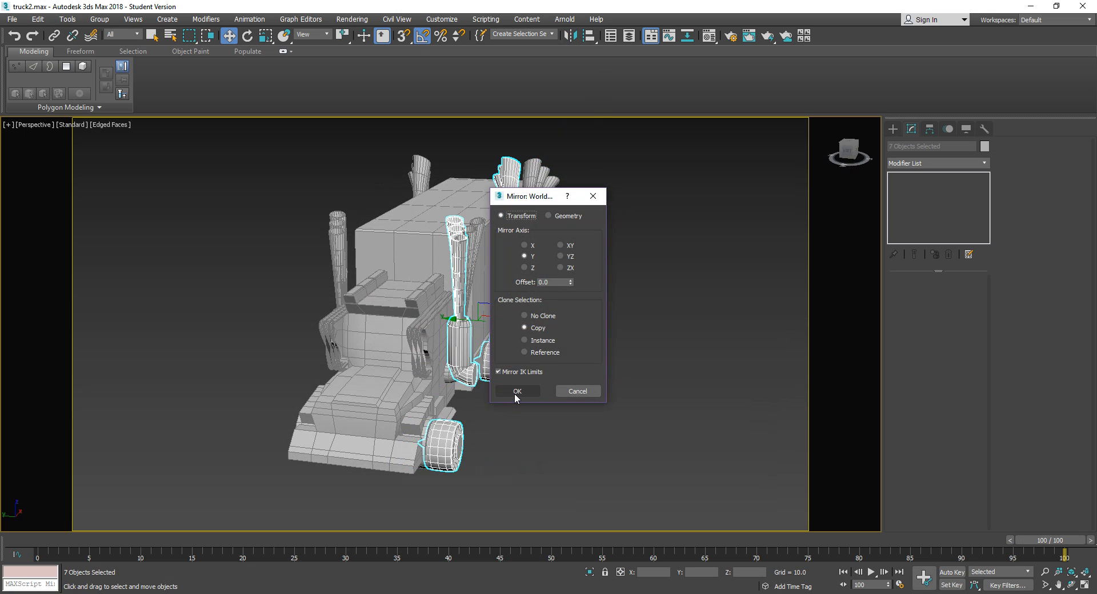
{"action": "left_click", "coordinate": [516, 391]}
{"action": "middle_click_drag", "start_coordinate": [493, 394], "coordinate": [485, 391], "text": "alt"}
{"action": "left_click_drag", "start_coordinate": [462, 330], "coordinate": [374, 396]}
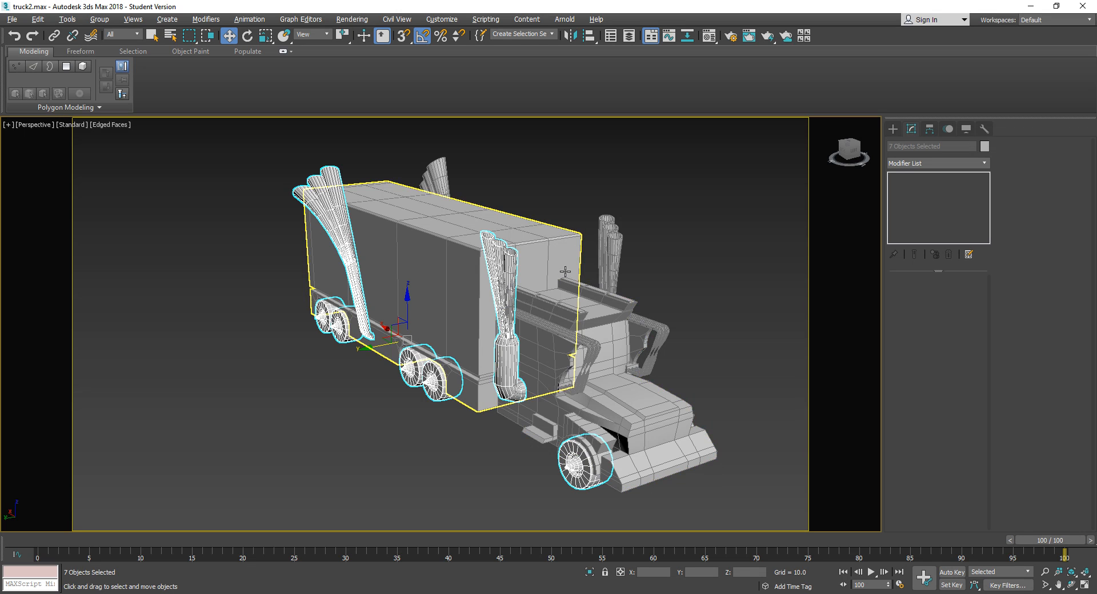
Pick out and delete the old front and rear exhaust pipes that overlap the mirrored copies
{"action": "left_click", "coordinate": [504, 274]}
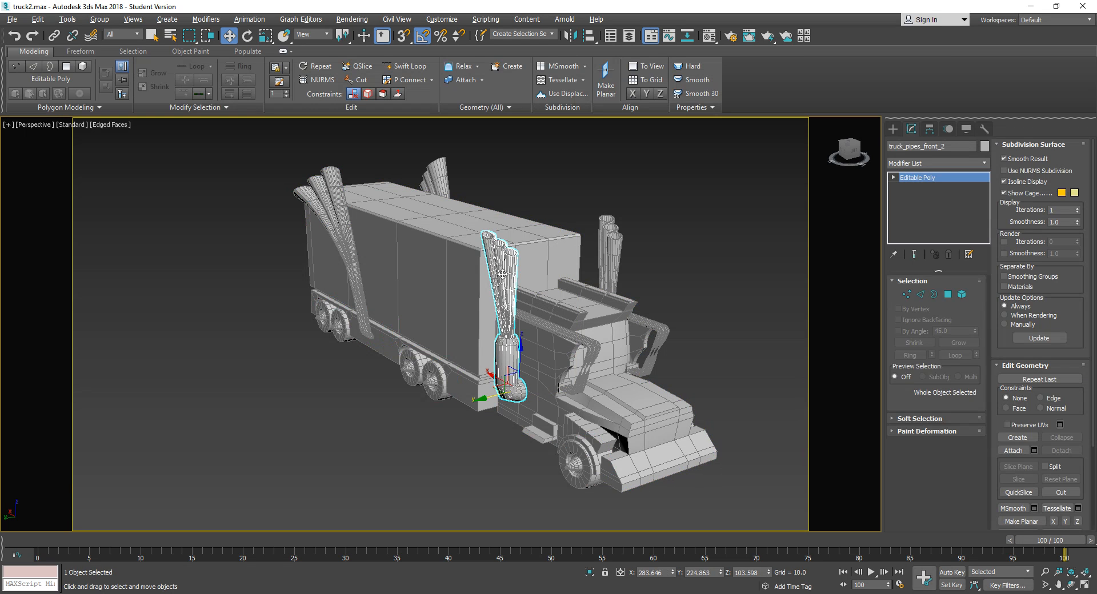
{"action": "left_click", "coordinate": [502, 274]}
{"action": "left_click", "coordinate": [502, 273]}
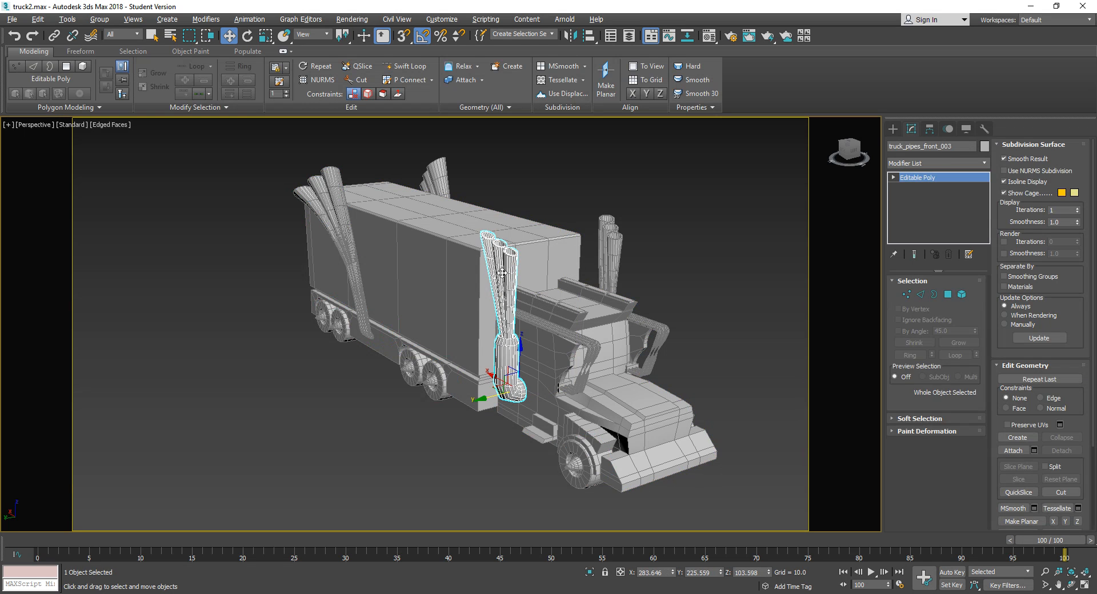
{"action": "left_click", "coordinate": [503, 271]}
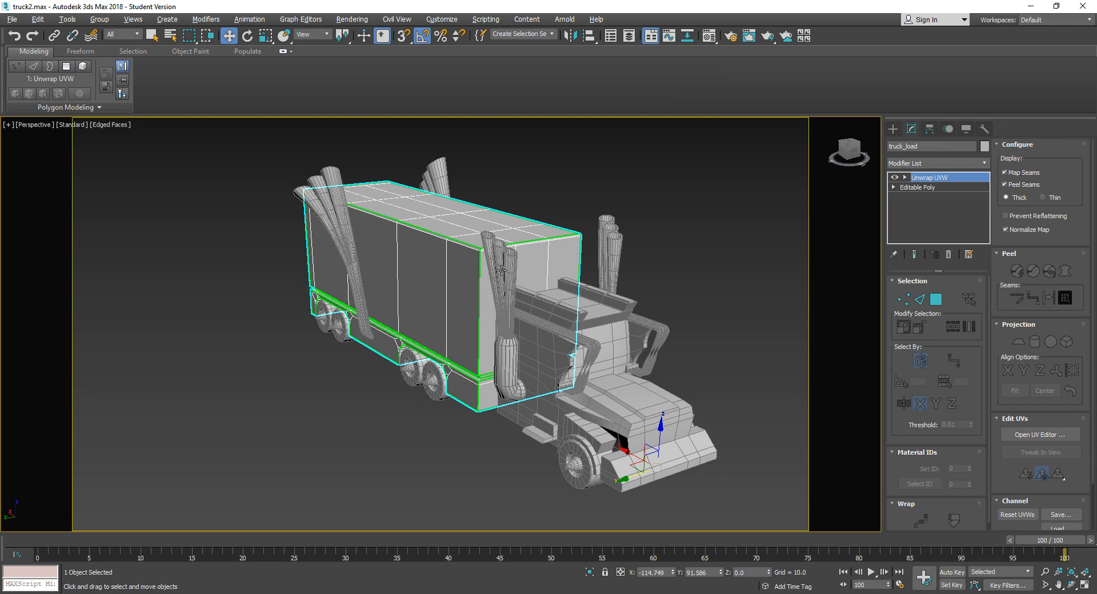
{"action": "left_click", "coordinate": [511, 266]}
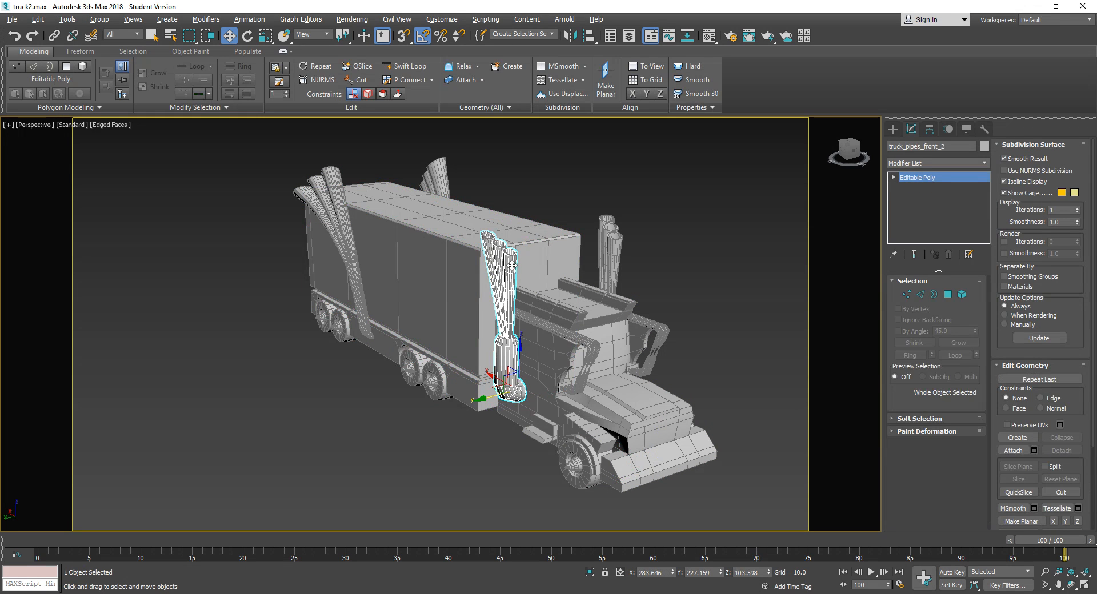
{"action": "left_click", "coordinate": [328, 181]}
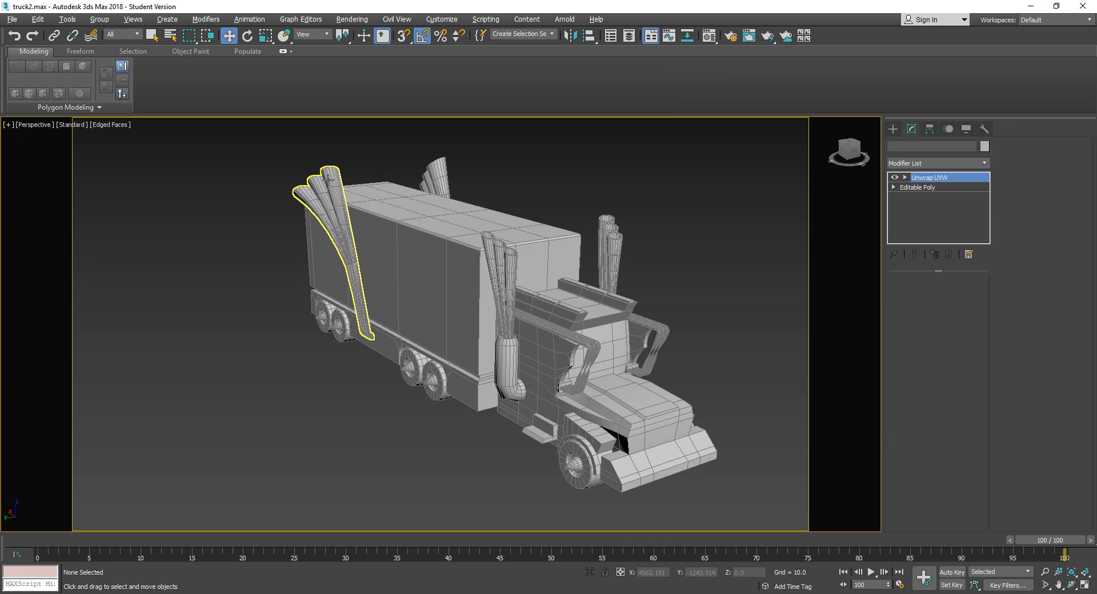
{"action": "left_click", "coordinate": [328, 180]}
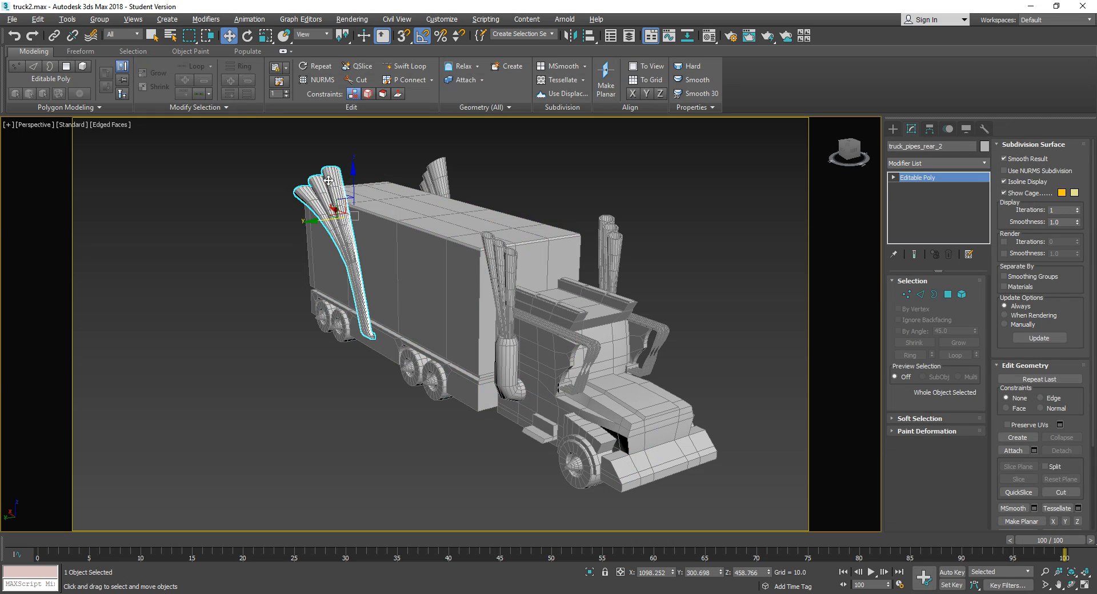
{"action": "left_click", "coordinate": [294, 398]}
Inspect the complete truck and check the wheels and exhaust pipes
{"action": "middle_click_drag", "start_coordinate": [341, 418], "coordinate": [421, 392], "text": "alt"}
{"action": "scroll", "coordinate": [486, 382], "scroll_direction": "up", "scroll_amount": 3}
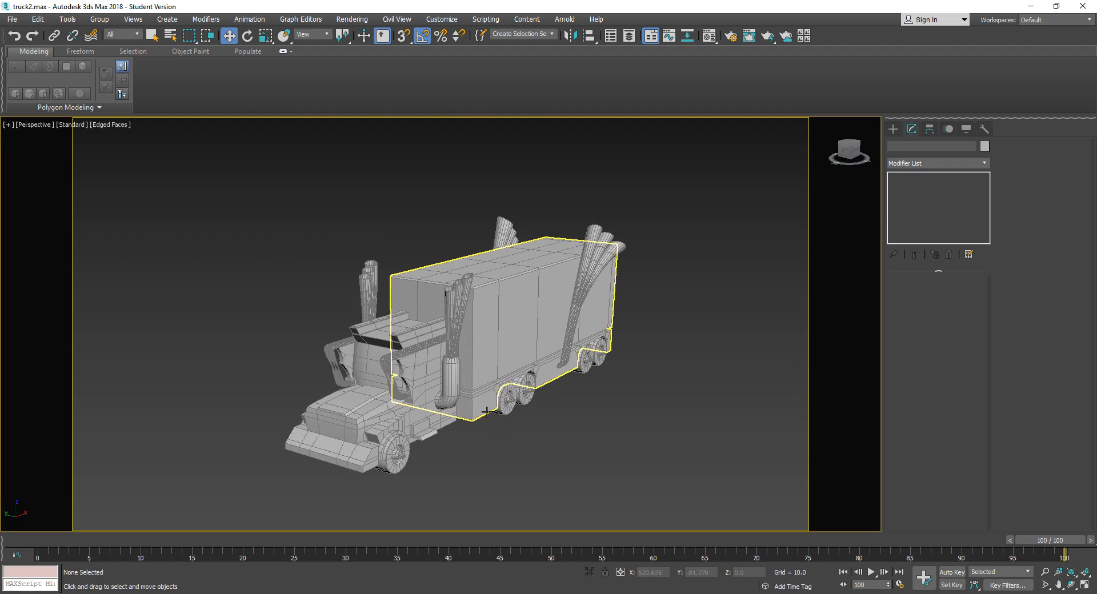
{"action": "scroll", "coordinate": [503, 402], "scroll_direction": "up", "scroll_amount": 5}
{"action": "scroll", "coordinate": [503, 402], "scroll_direction": "down", "scroll_amount": 4}
{"action": "middle_click_drag", "start_coordinate": [506, 400], "coordinate": [495, 391], "text": "alt"}
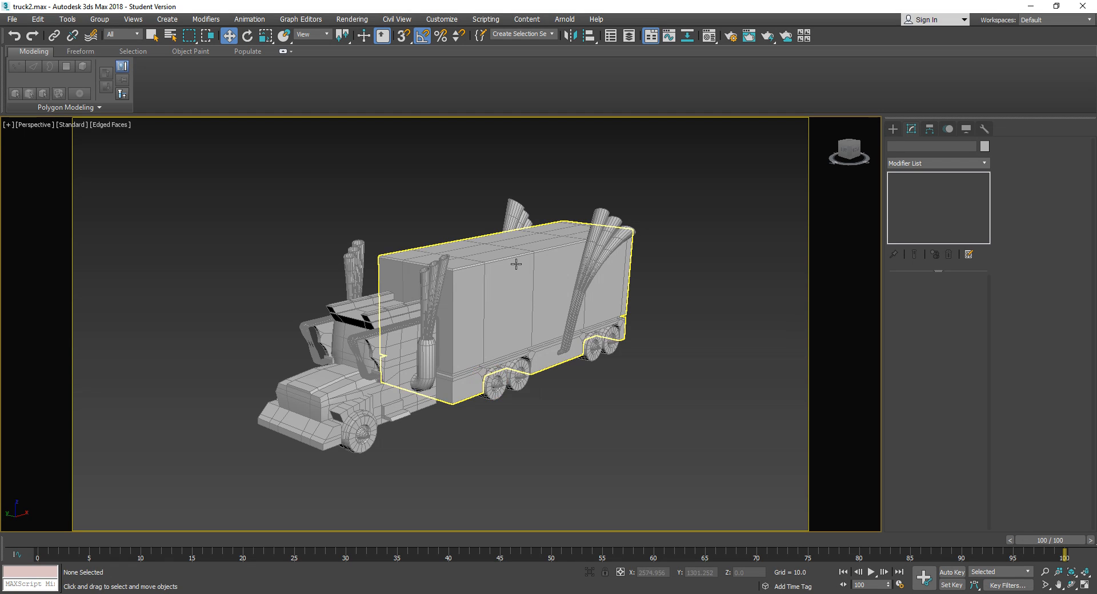
{"action": "right_click", "coordinate": [875, 134]}
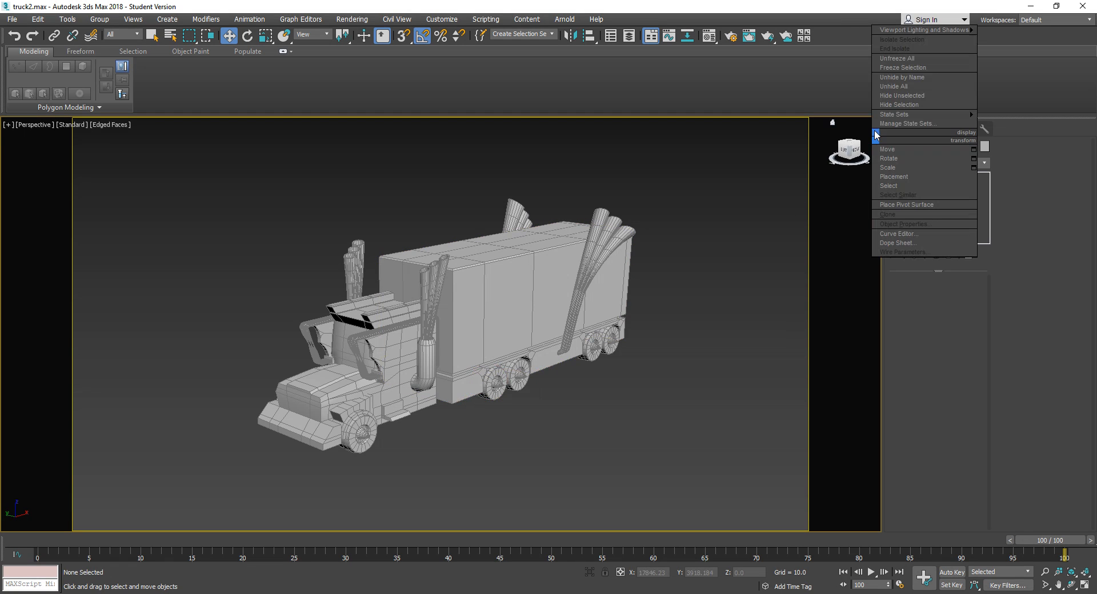
{"action": "left_click", "coordinate": [944, 343]}
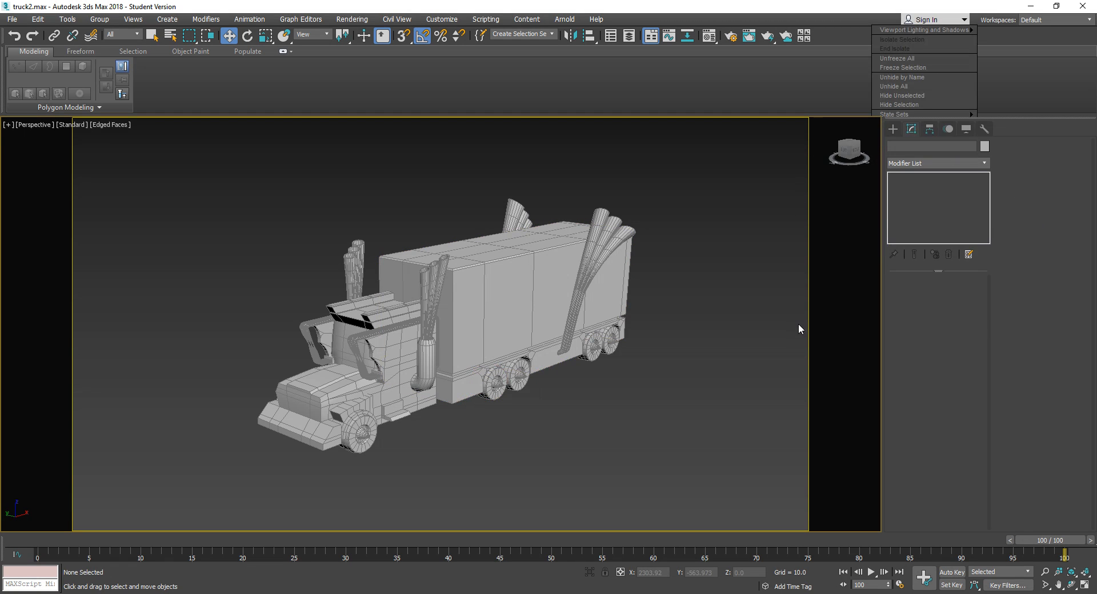
{"action": "scroll", "coordinate": [779, 250], "scroll_direction": "down", "scroll_amount": 5}
{"action": "scroll", "coordinate": [778, 190], "scroll_direction": "up", "scroll_amount": 5}
{"action": "middle_click_drag", "start_coordinate": [779, 191], "coordinate": [819, 137]}
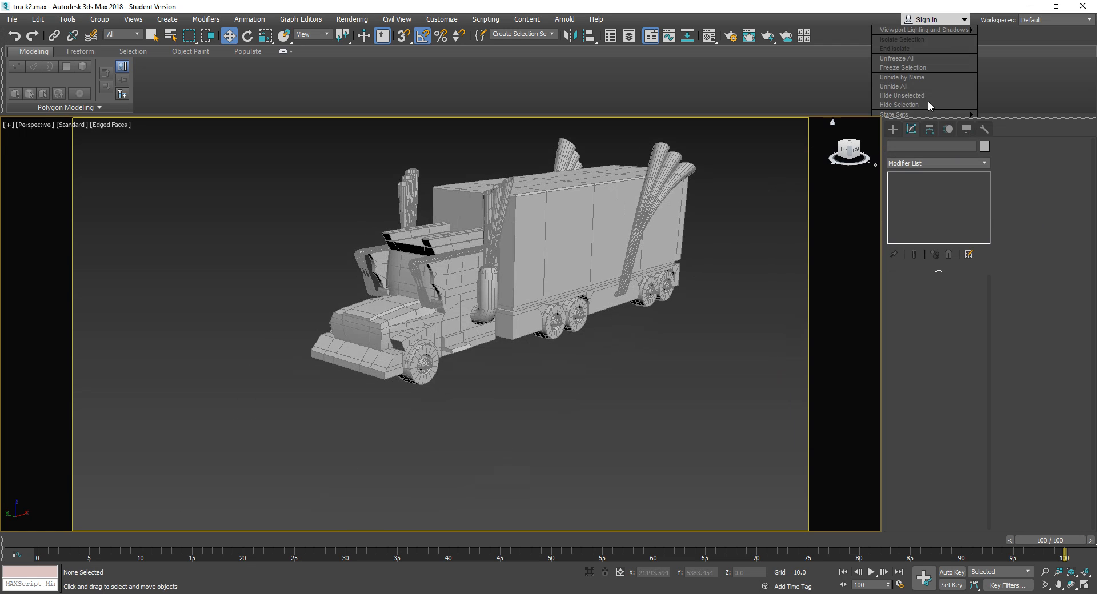
{"action": "middle_click_drag", "start_coordinate": [750, 236], "coordinate": [725, 272]}
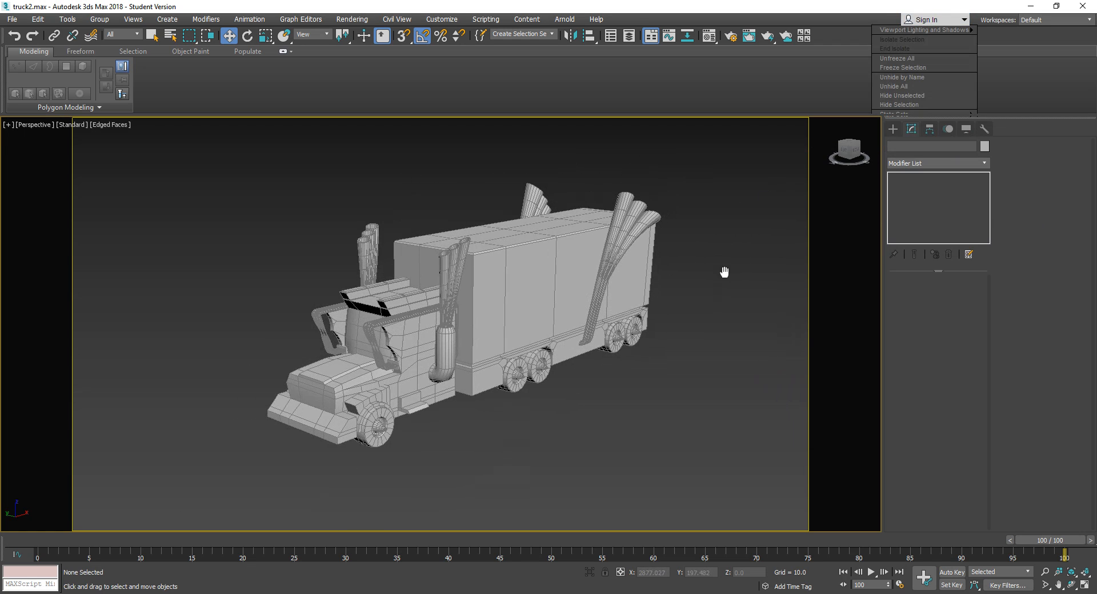
Place a standard Skylight on the ground beside the truck's trailer
{"action": "left_click", "coordinate": [892, 130]}
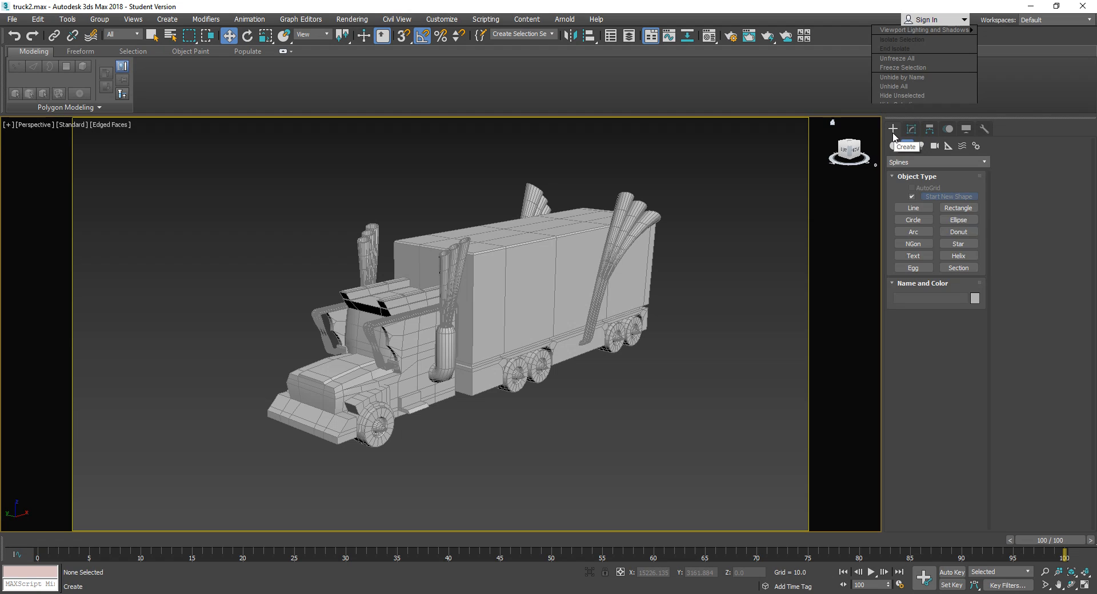
{"action": "middle_click_drag", "start_coordinate": [712, 246], "coordinate": [699, 250]}
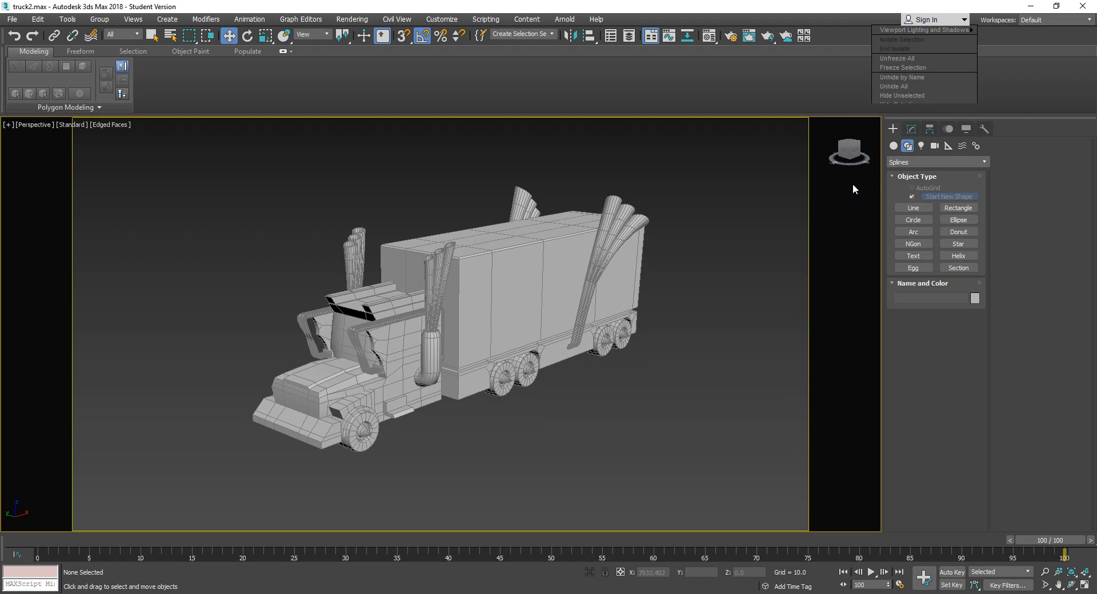
{"action": "left_click", "coordinate": [922, 145]}
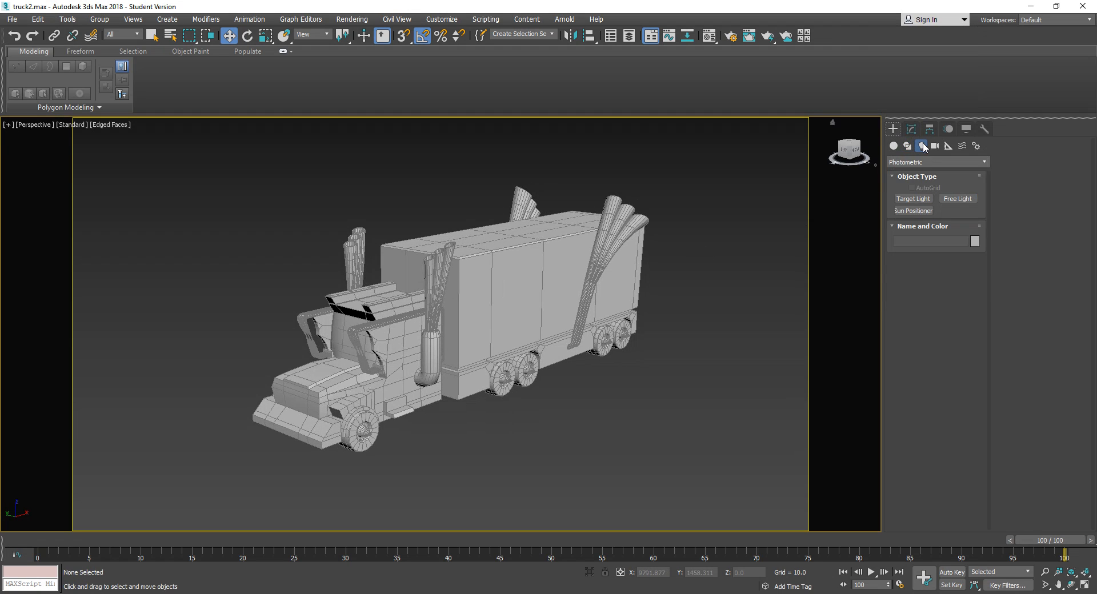
{"action": "left_click", "coordinate": [924, 163]}
{"action": "left_click", "coordinate": [919, 185]}
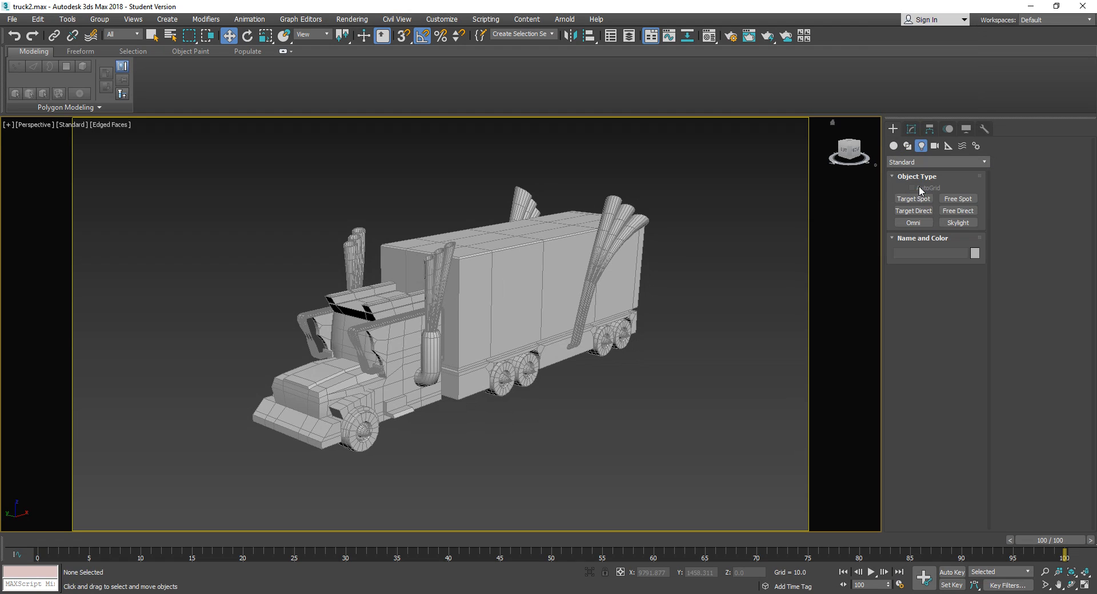
{"action": "left_click", "coordinate": [953, 224]}
{"action": "left_click", "coordinate": [668, 409]}
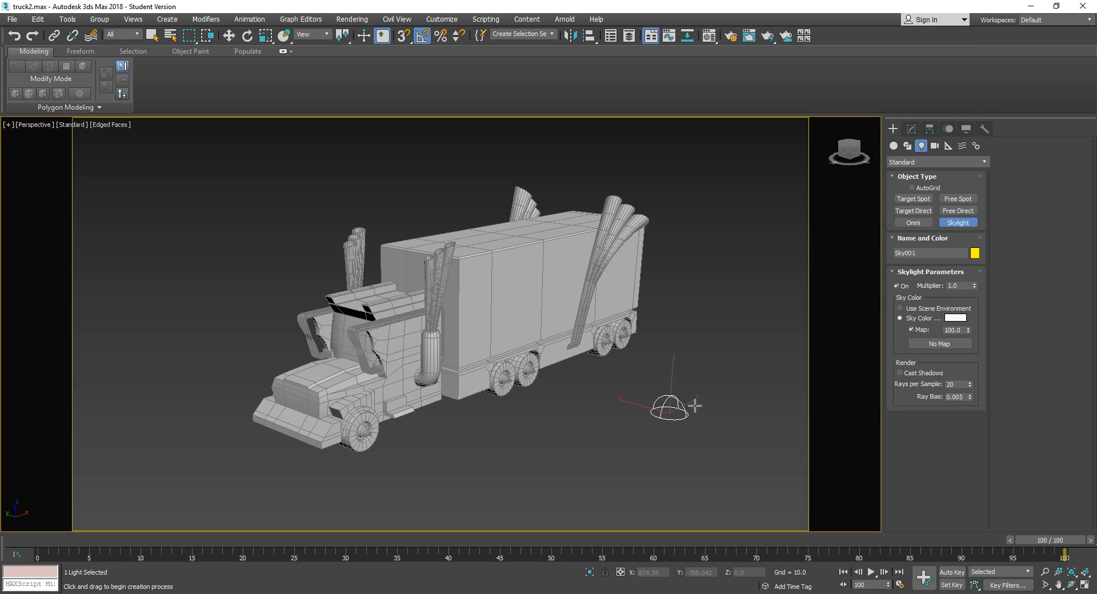
{"action": "right_click", "coordinate": [700, 323]}
Switch the renderer from Arnold to Scanline Renderer and make a test render of the perspective view
{"action": "key", "text": "F10"}
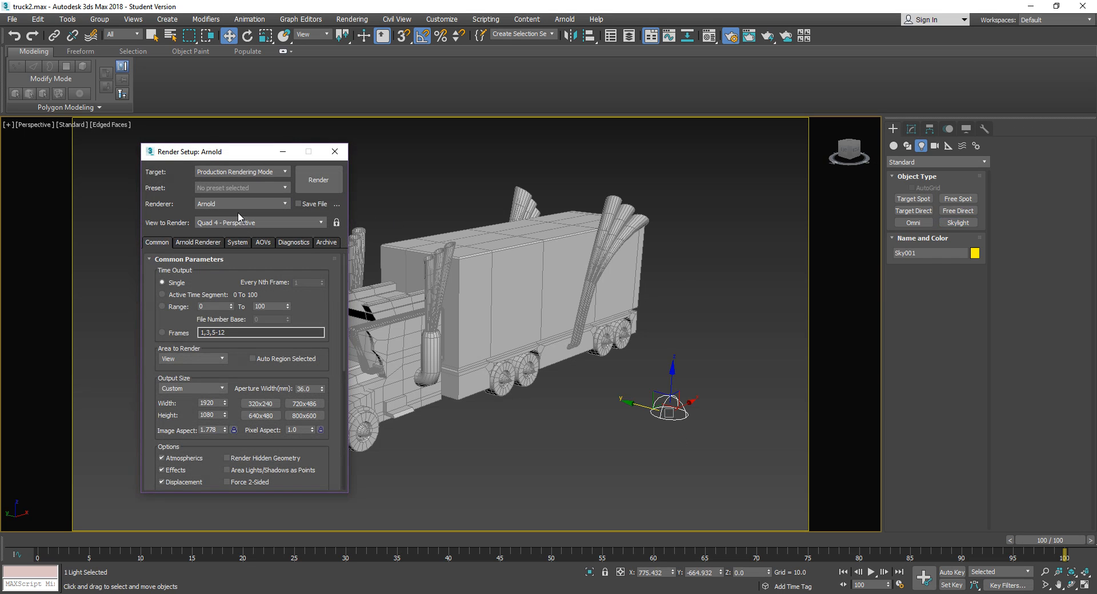
{"action": "left_click", "coordinate": [238, 207]}
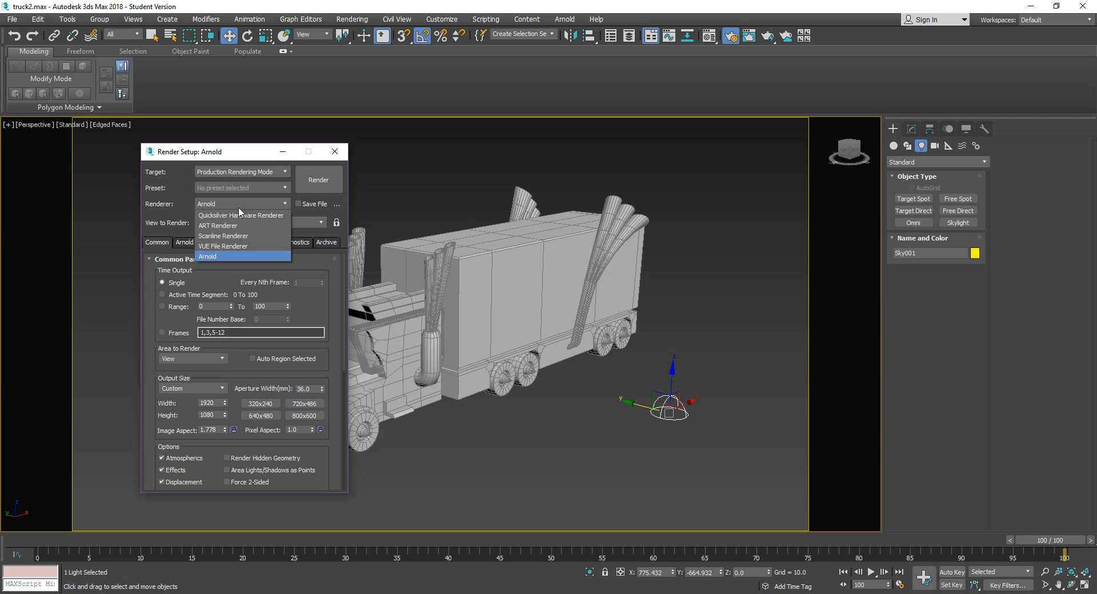
{"action": "left_click", "coordinate": [236, 236]}
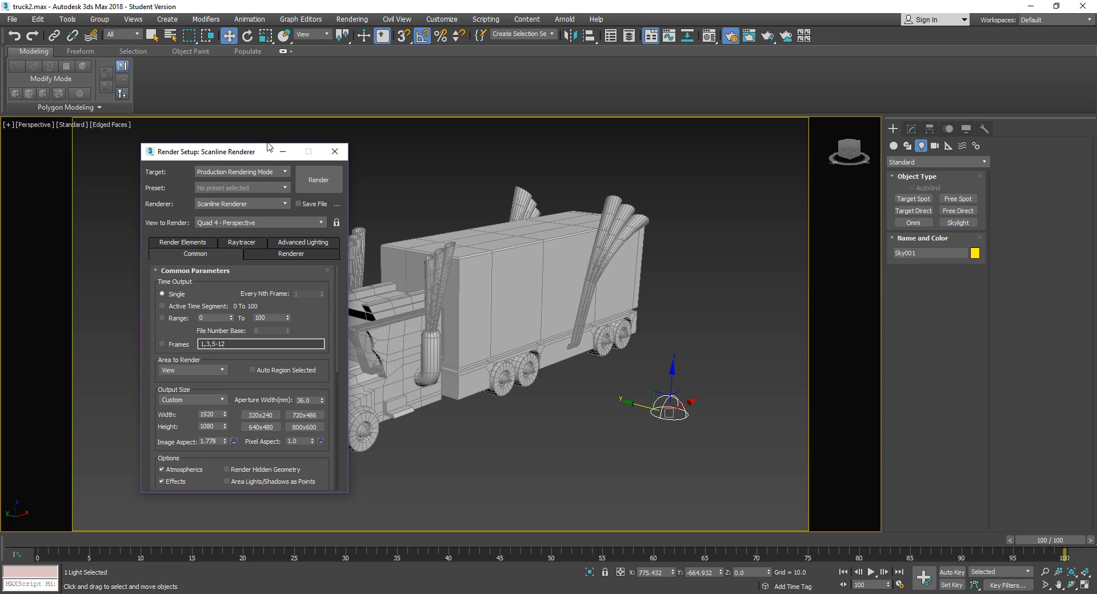
{"action": "left_click", "coordinate": [322, 180]}
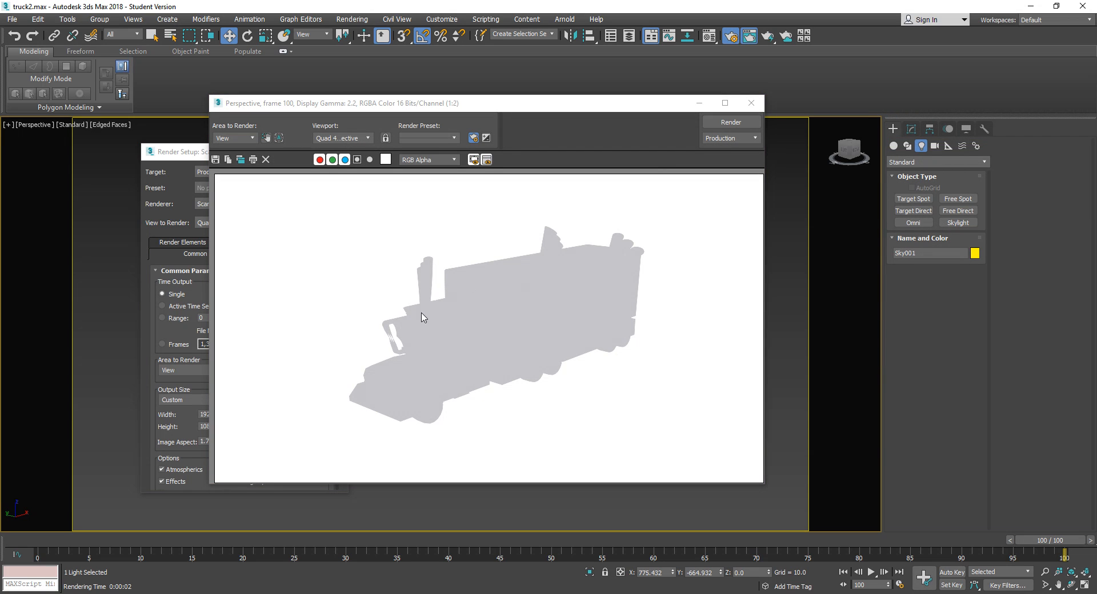
{"action": "left_click", "coordinate": [750, 105]}
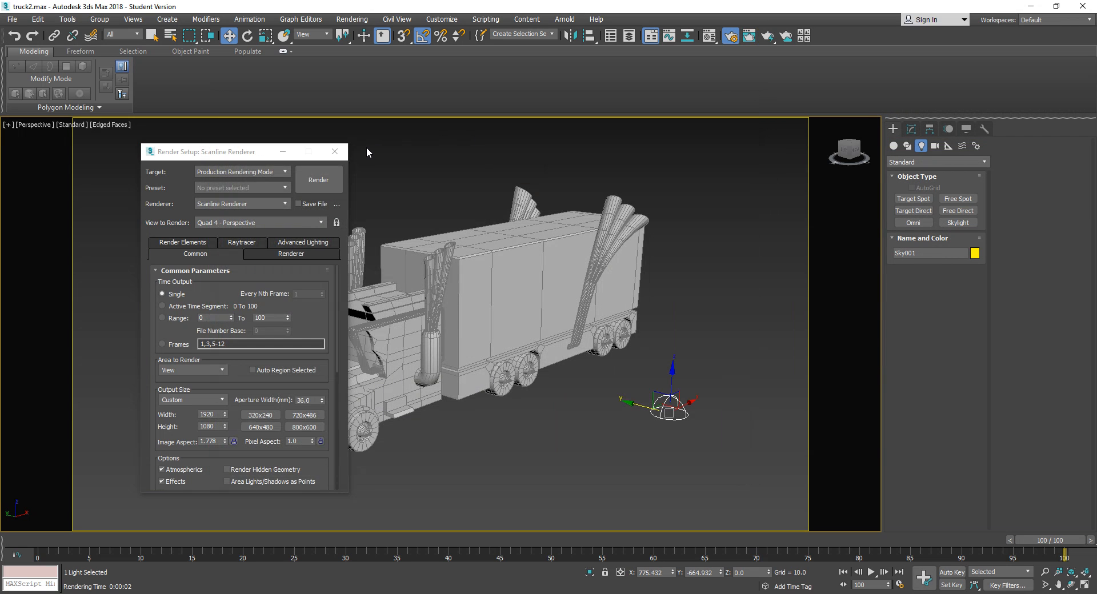
{"action": "left_click", "coordinate": [335, 151]}
Open Render To Texture for the truck's front wheel and enlarge the dialog to show its output settings
{"action": "mouse_move", "coordinate": [457, 196]}
{"action": "middle_mouse_down"}
{"action": "mouse_move", "coordinate": [465, 184]}
{"action": "mouse_move", "coordinate": [469, 201]}
{"action": "middle_mouse_up"}
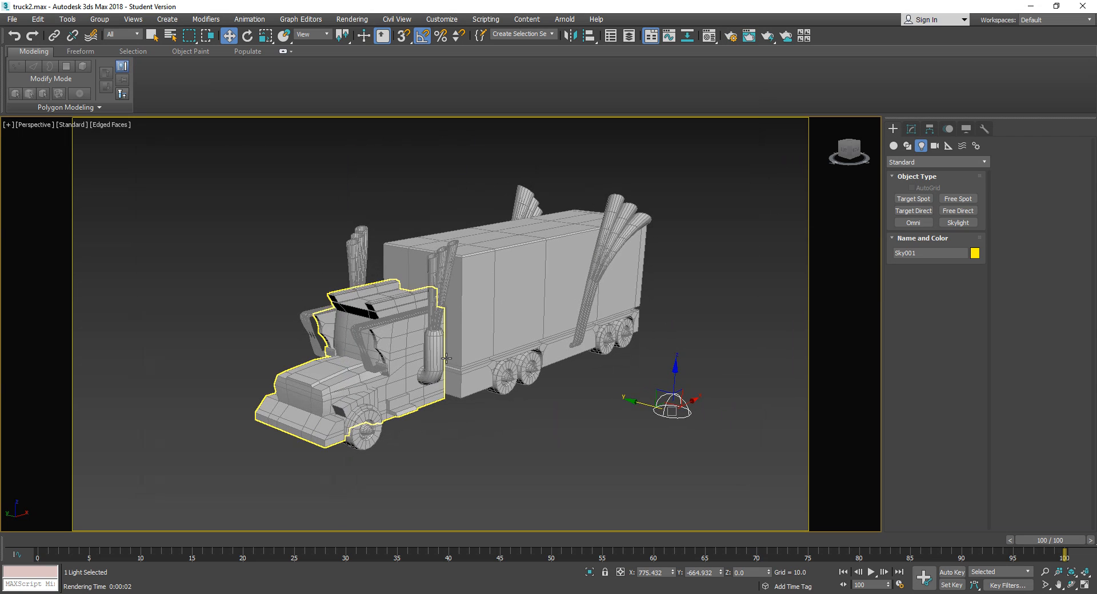
{"action": "left_click", "coordinate": [496, 326]}
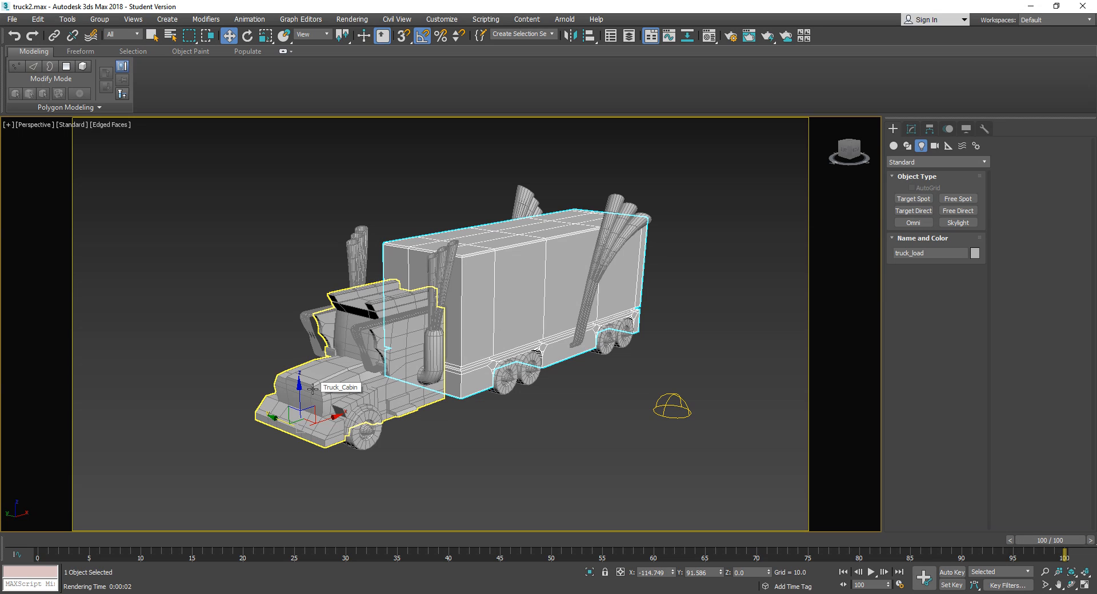
{"action": "left_click", "coordinate": [360, 443]}
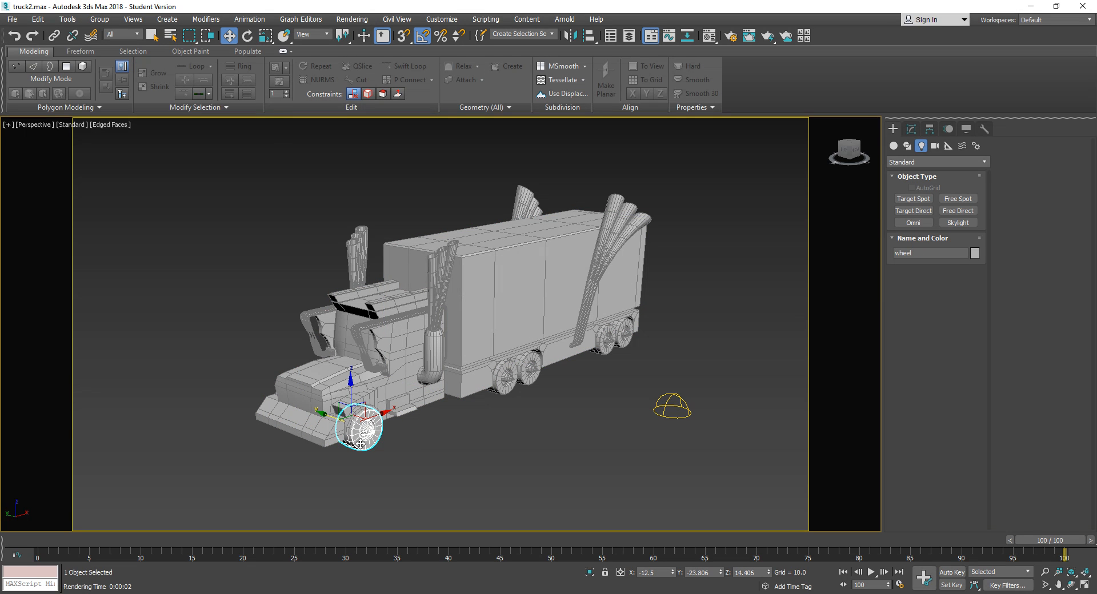
{"action": "key", "text": "0"}
{"action": "key", "text": "q"}
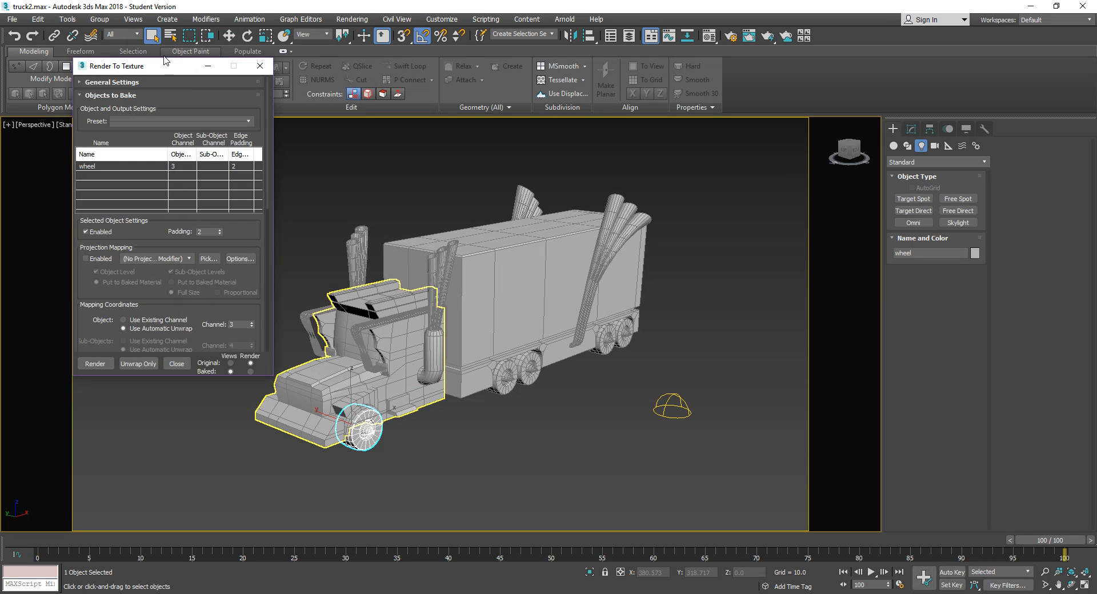
{"action": "left_click_drag", "start_coordinate": [164, 73], "coordinate": [583, 88]}
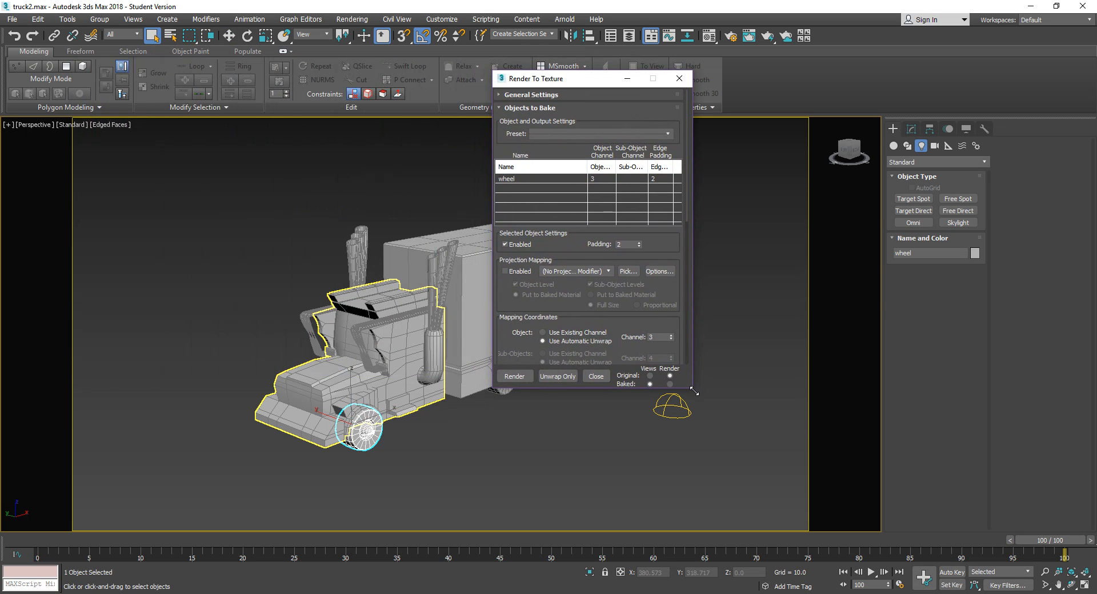
{"action": "left_click_drag", "start_coordinate": [694, 391], "coordinate": [693, 512]}
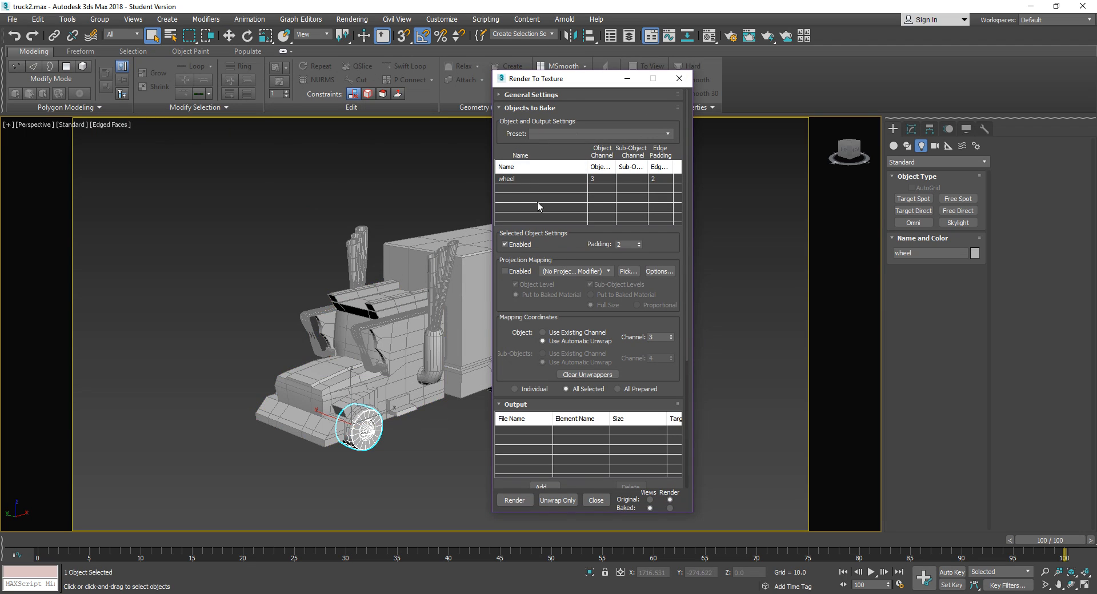
Bake the wheel from its existing mapping channel 1 and add a DiffuseMap output element
{"action": "left_click", "coordinate": [543, 333]}
{"action": "scroll", "coordinate": [526, 364], "scroll_direction": "down", "scroll_amount": 3}
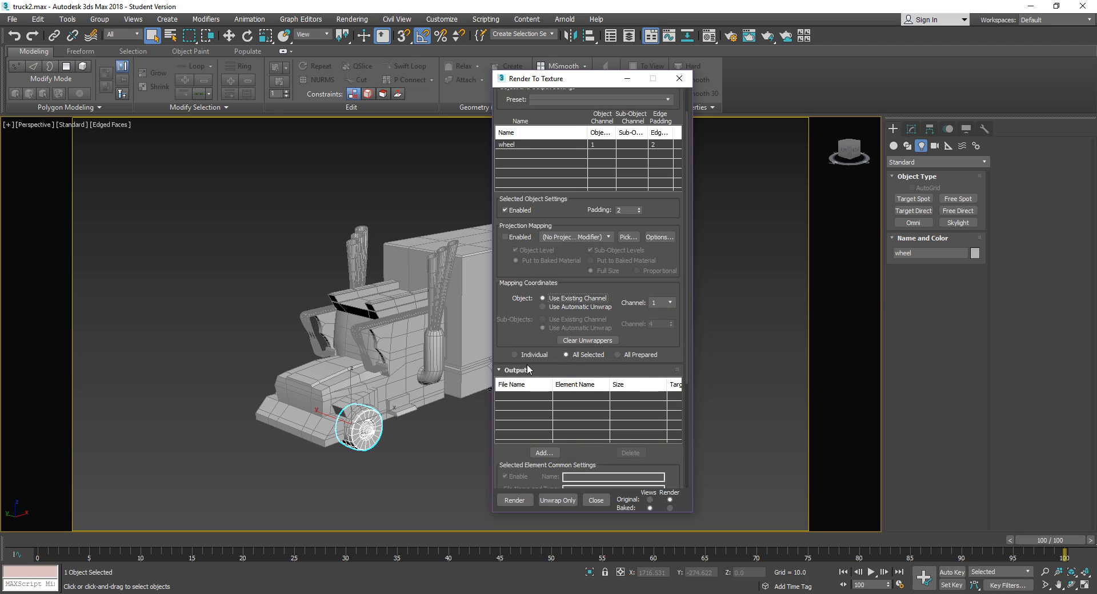
{"action": "left_click", "coordinate": [544, 435]}
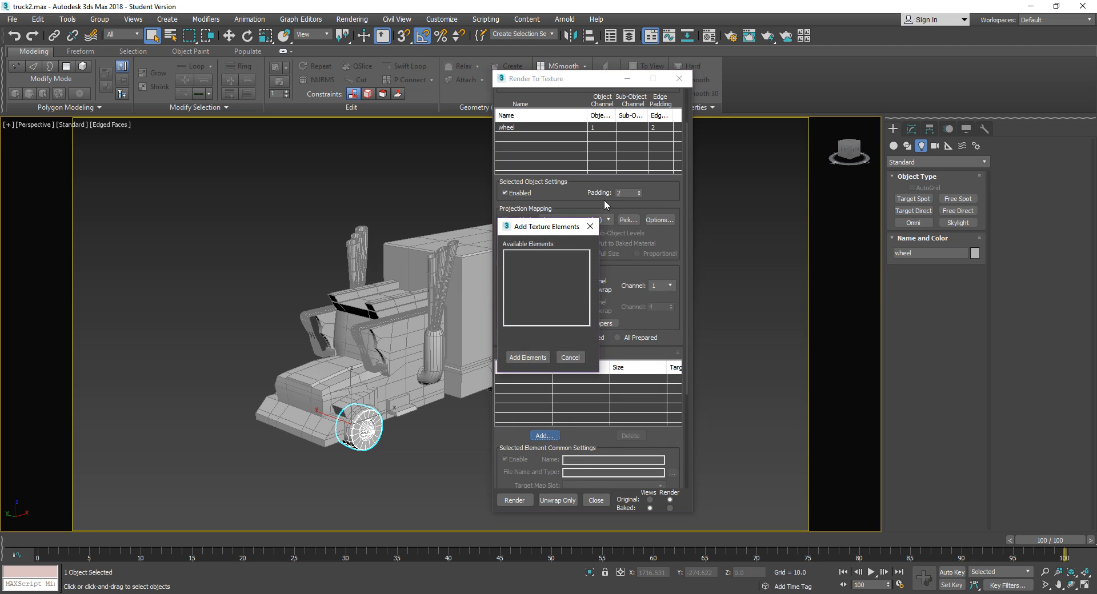
{"action": "left_click", "coordinate": [524, 270]}
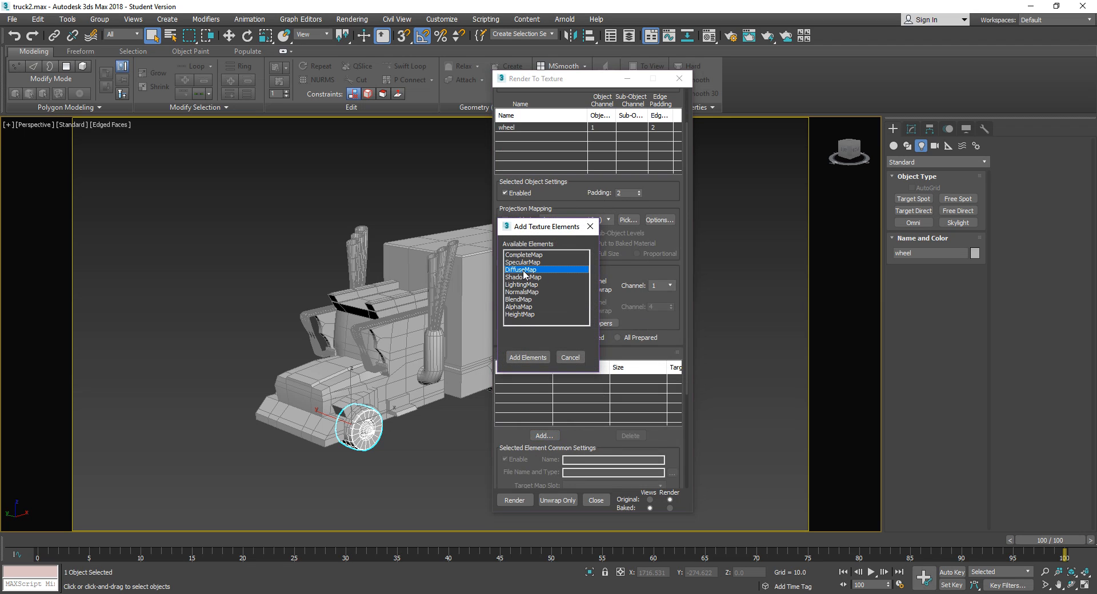
{"action": "left_click", "coordinate": [533, 357]}
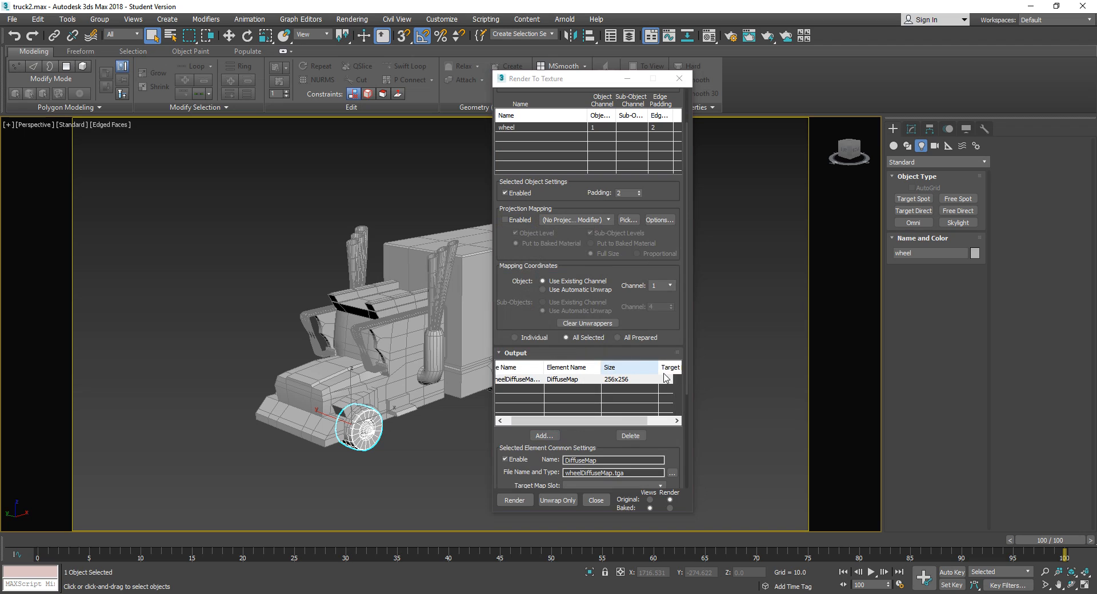
Set the wheel's diffuse map size to 1024x1024 and bake it without assigning a target map slot
{"action": "scroll", "coordinate": [663, 373], "scroll_direction": "up", "scroll_amount": 2}
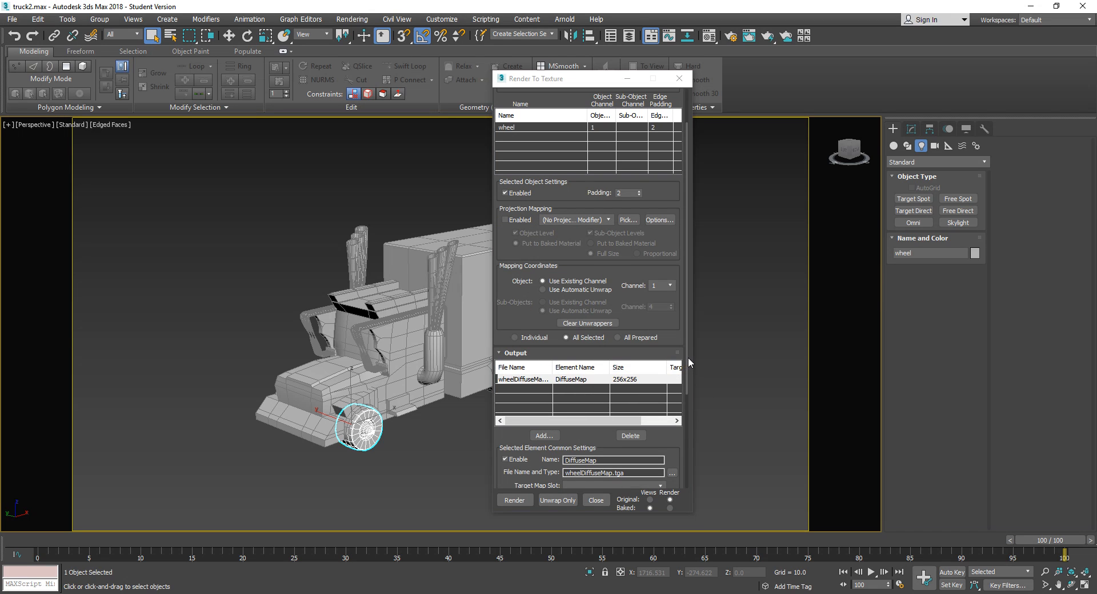
{"action": "left_click_drag", "start_coordinate": [687, 359], "coordinate": [689, 454]}
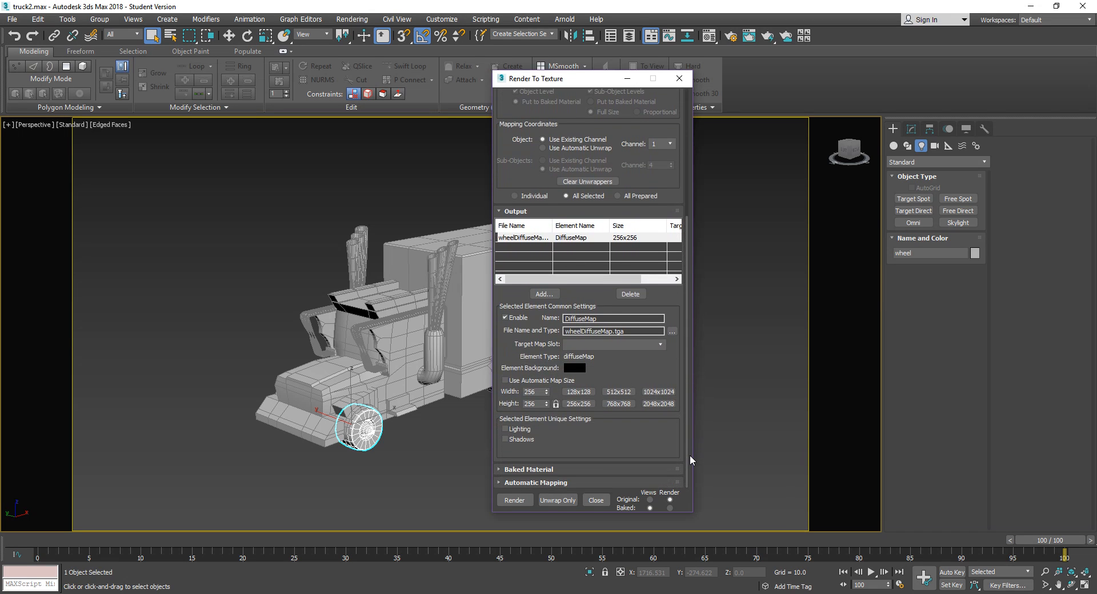
{"action": "left_click", "coordinate": [659, 393]}
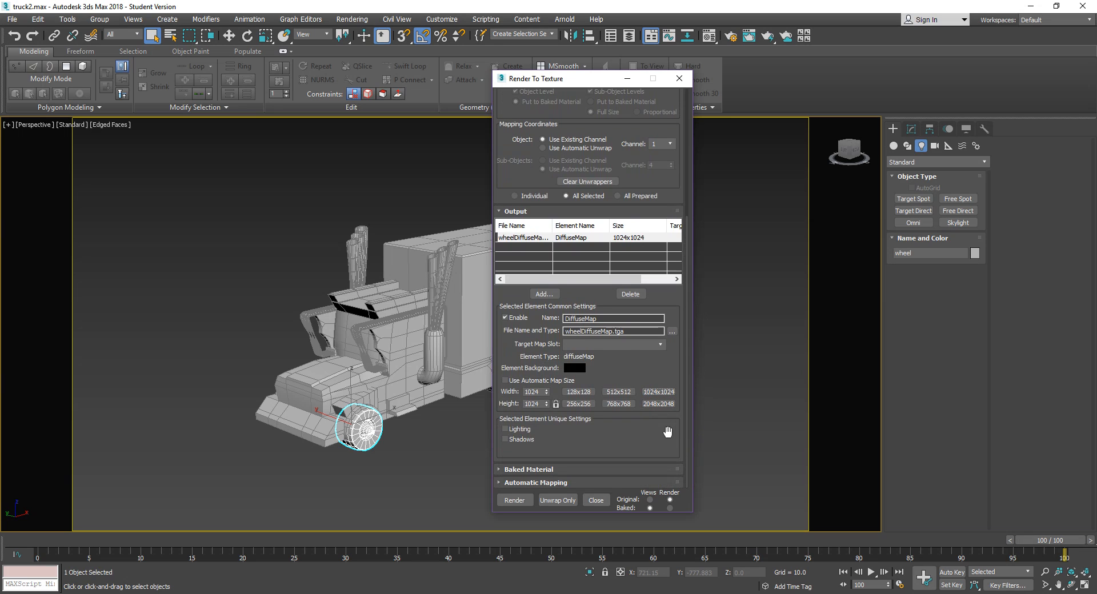
{"action": "left_click", "coordinate": [514, 500]}
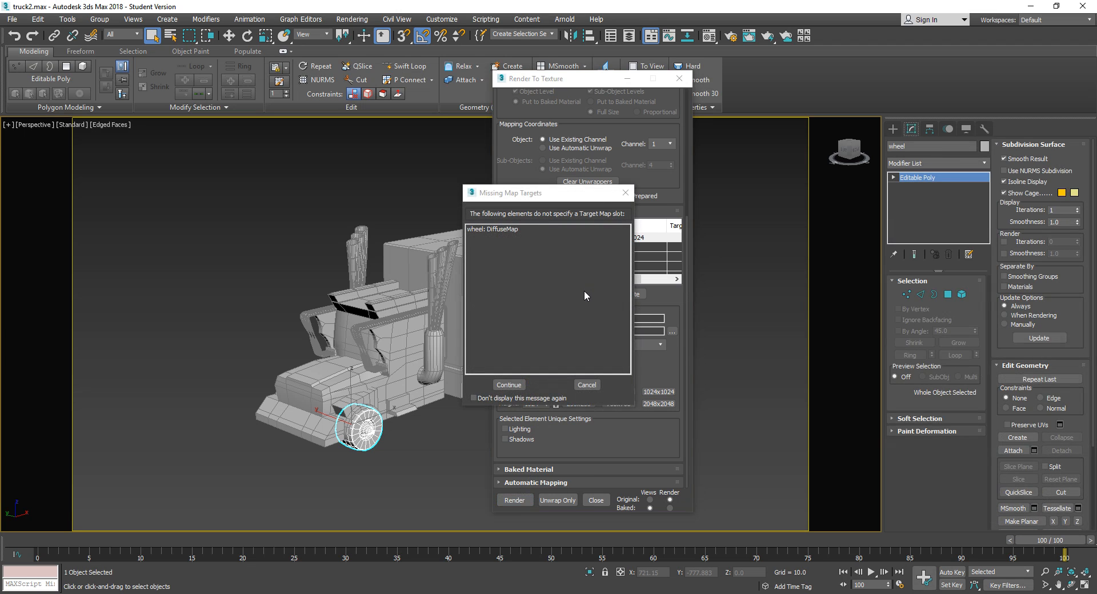
{"action": "left_click", "coordinate": [522, 387]}
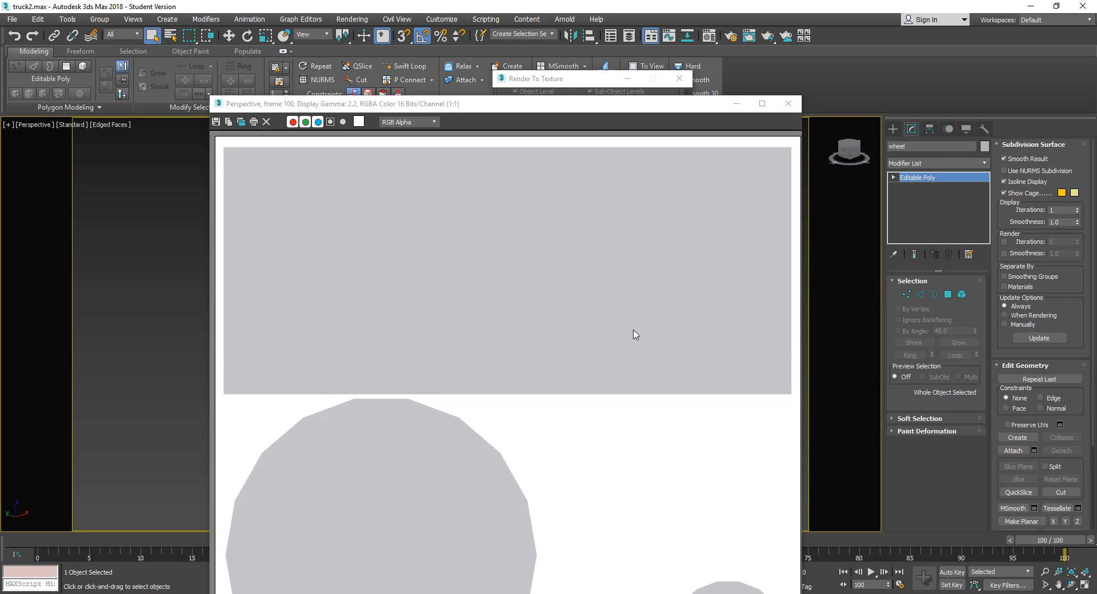
Save the baked wheel map as a 32-bit Targa image named UV_base_truck_rear in the mystery skulls folder and close Render To Texture
{"action": "left_click", "coordinate": [595, 105]}
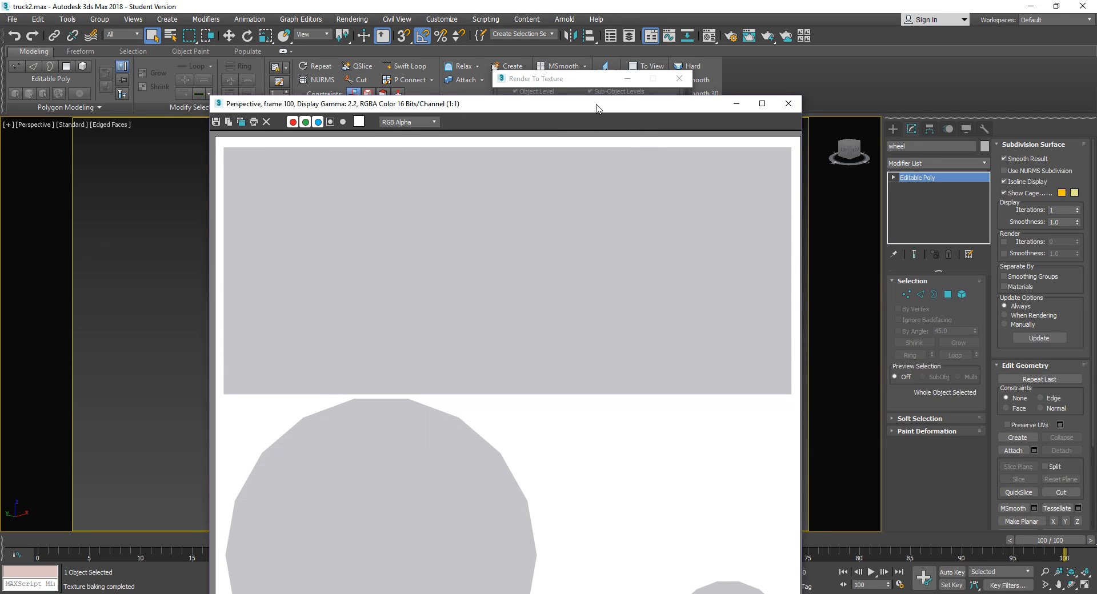
{"action": "left_click_drag", "start_coordinate": [596, 108], "coordinate": [643, 1]}
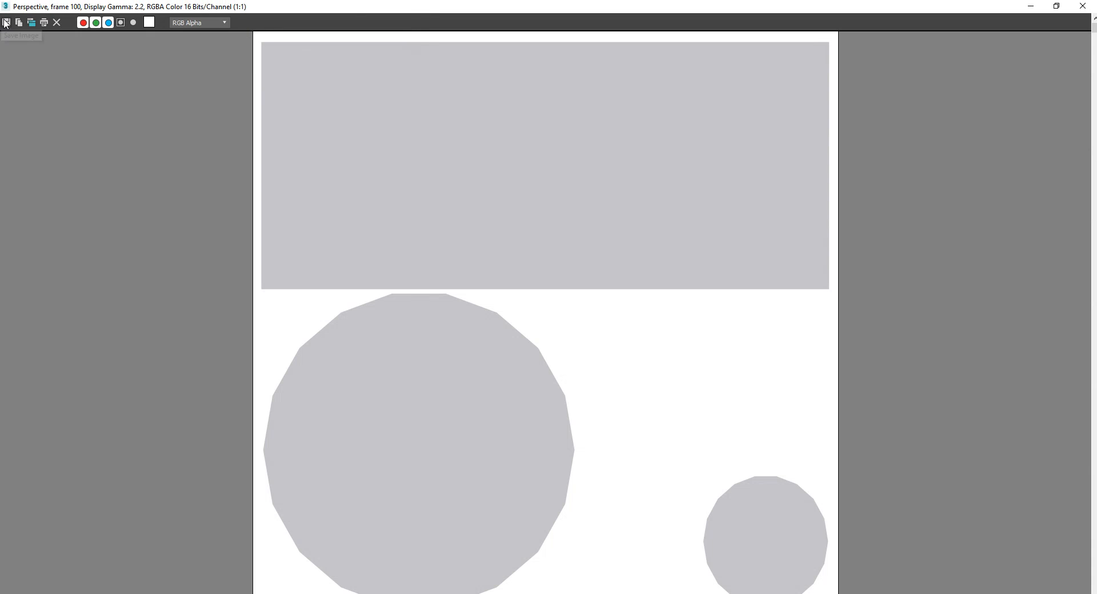
{"action": "left_click", "coordinate": [6, 23]}
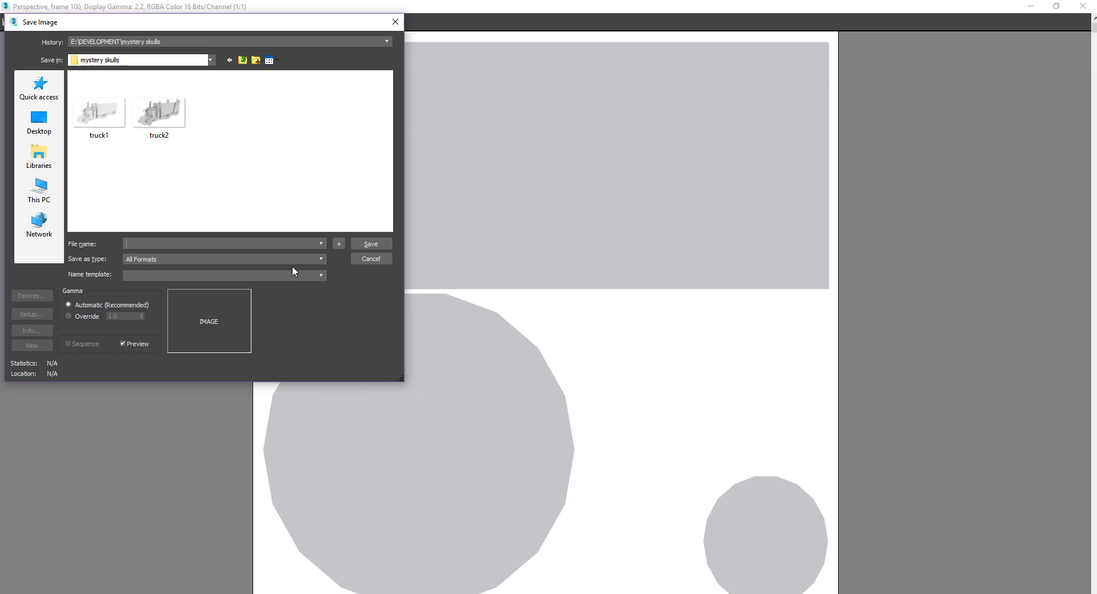
{"action": "type", "text": "UV_base_truck_reart"}
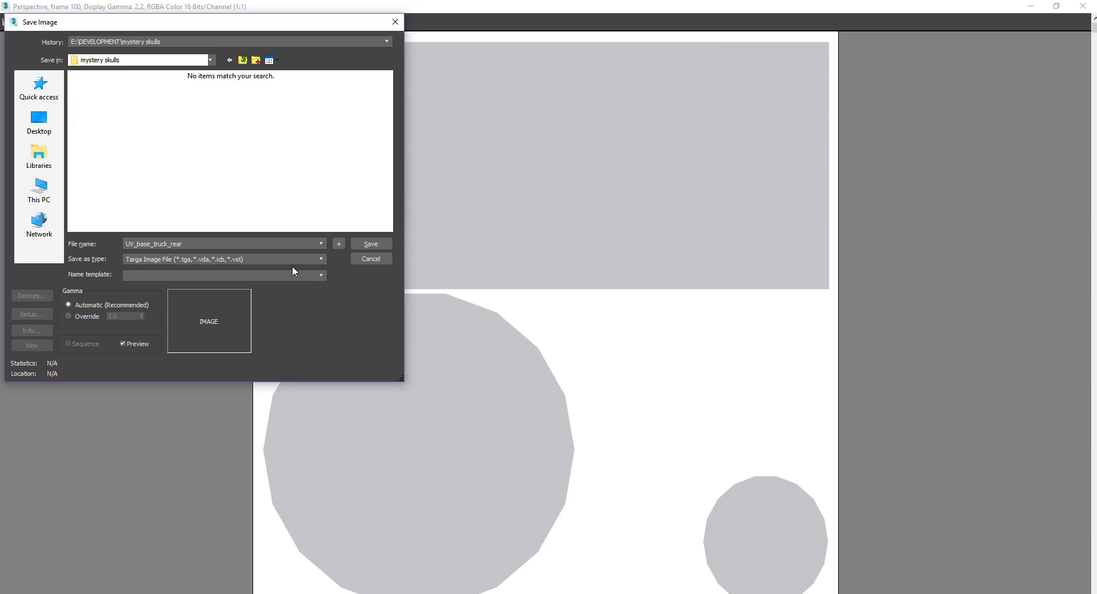
{"action": "left_click", "coordinate": [369, 245]}
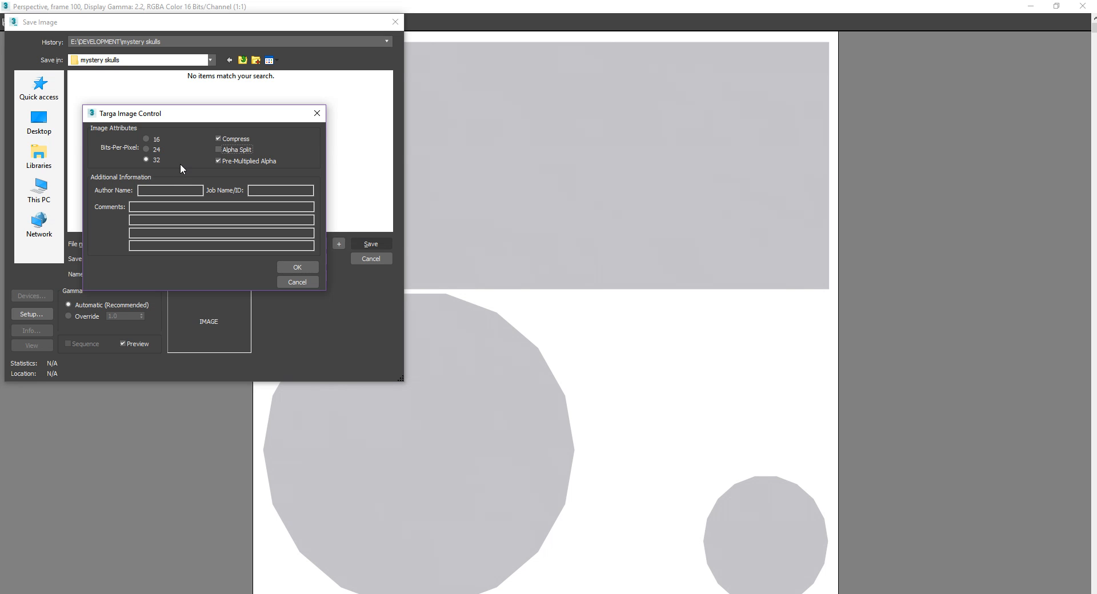
{"action": "left_click", "coordinate": [297, 266]}
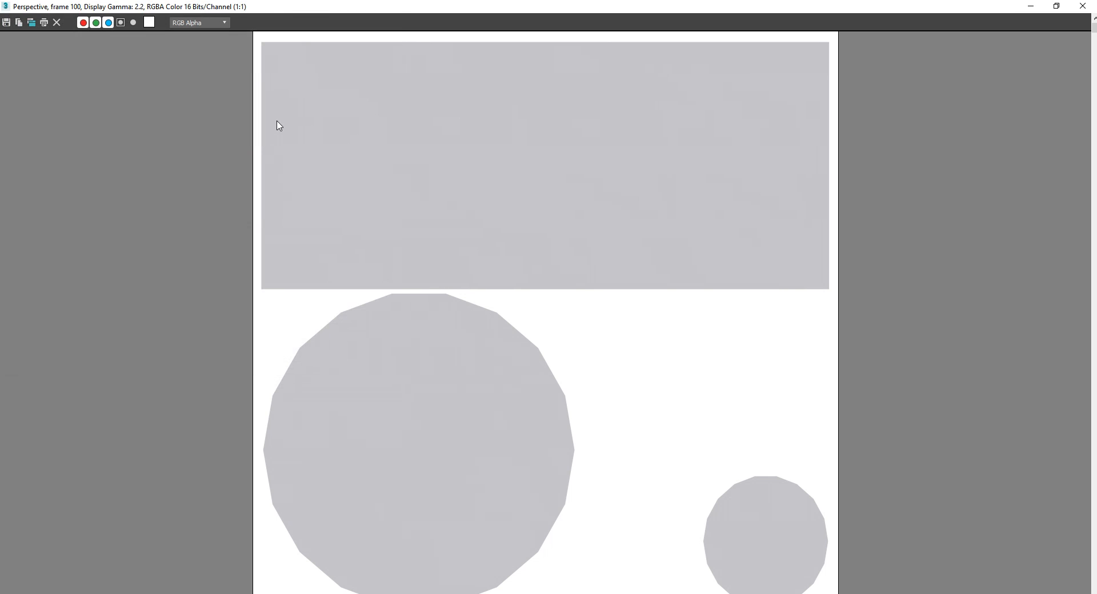
{"action": "left_click", "coordinate": [1082, 6]}
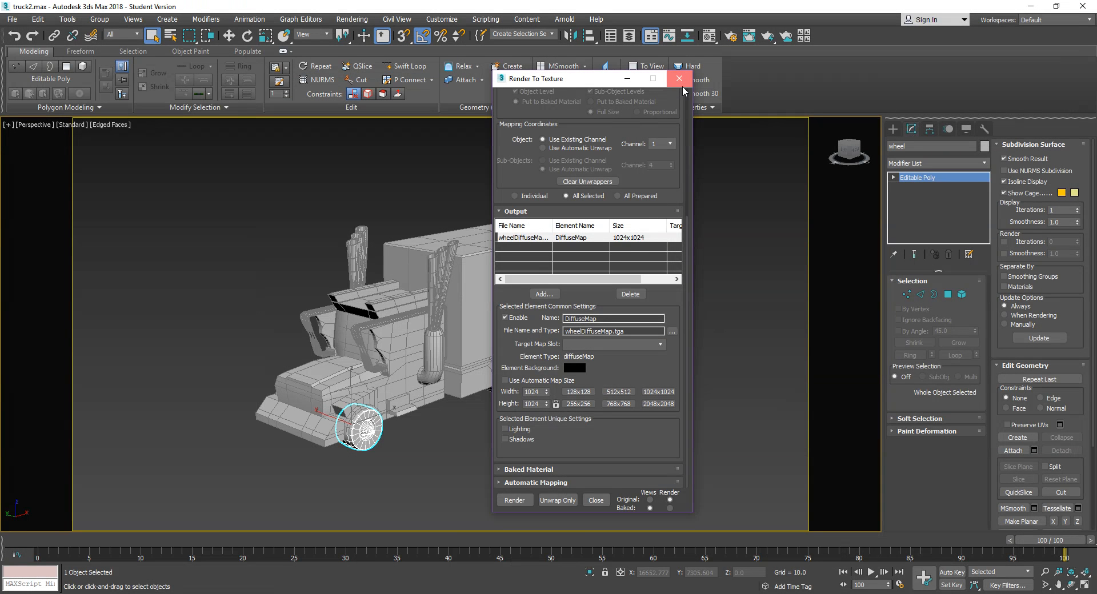
{"action": "left_click", "coordinate": [679, 79]}
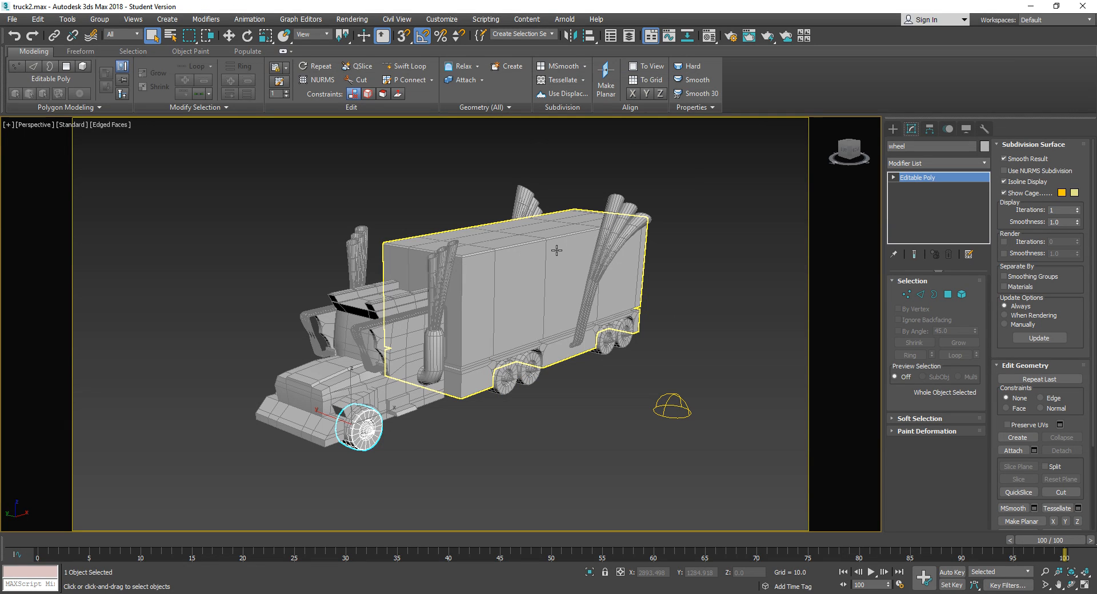
Deselect the front exhaust pipes and select the truck's cabin
{"action": "middle_click_drag", "start_coordinate": [667, 311], "coordinate": [634, 316]}
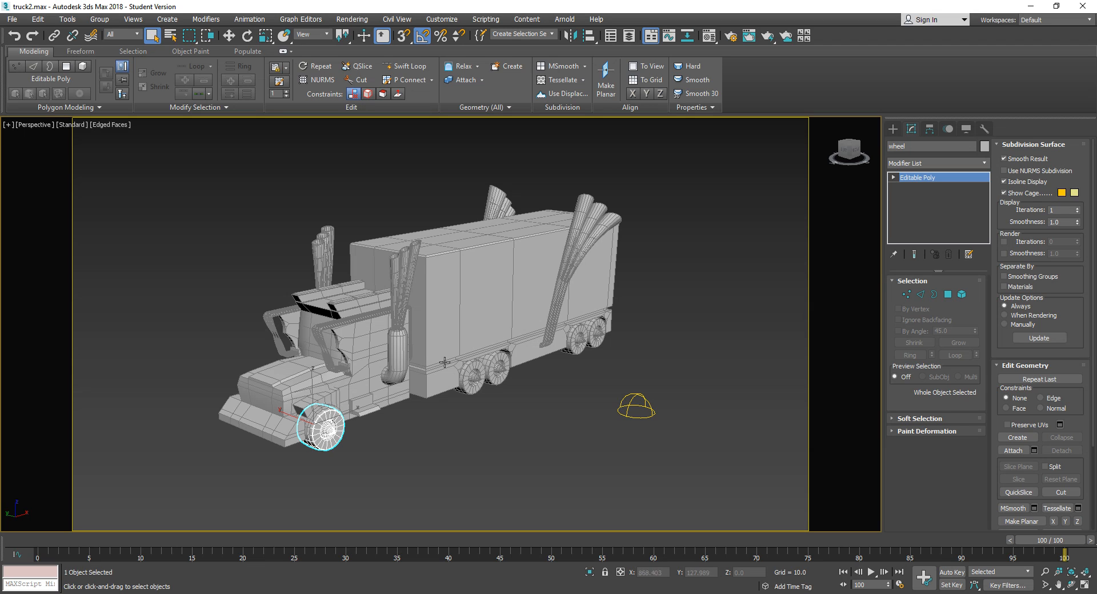
{"action": "left_click", "coordinate": [399, 343]}
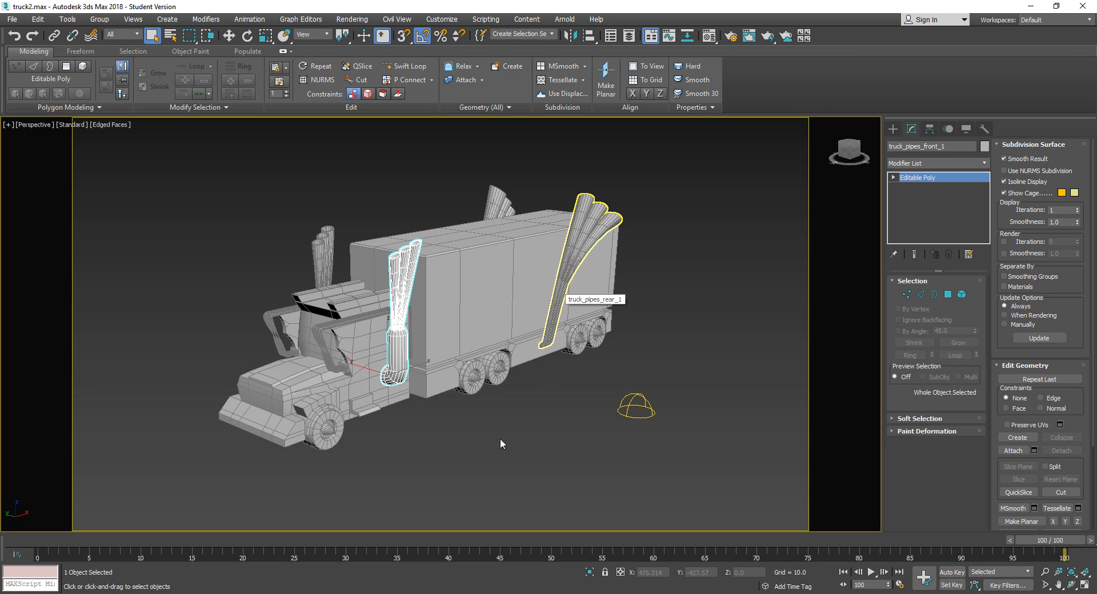
{"action": "left_click", "coordinate": [482, 450]}
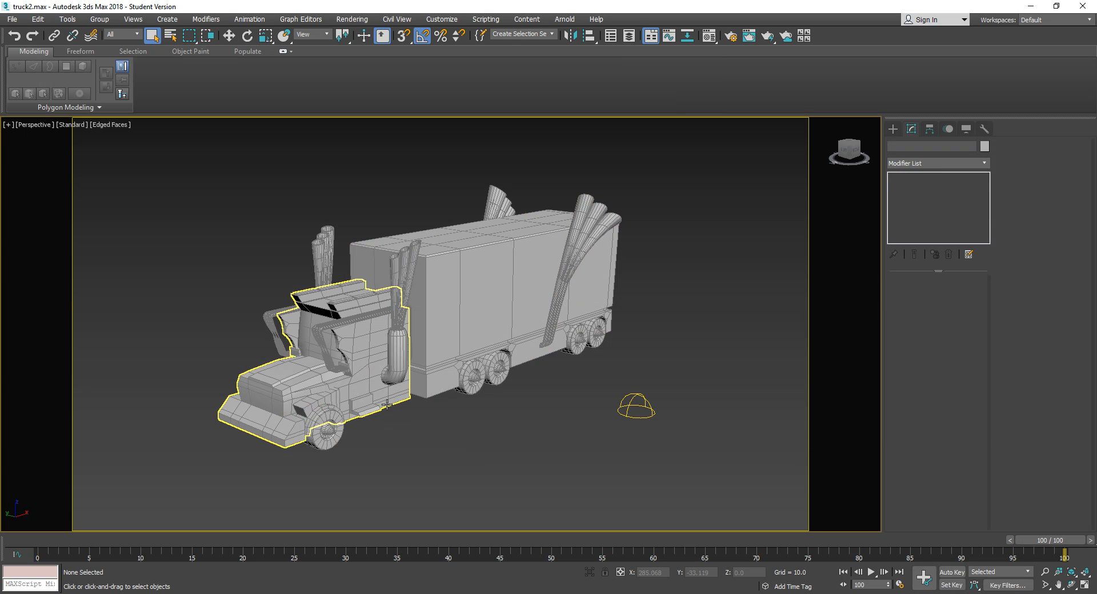
{"action": "left_click", "coordinate": [387, 404]}
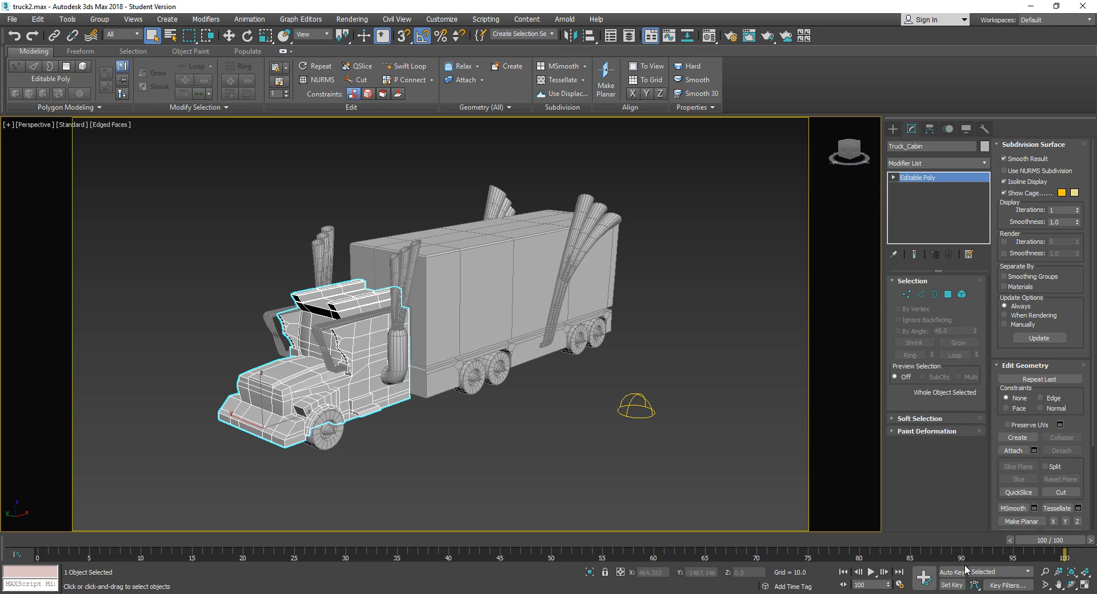
{"action": "left_click", "coordinate": [961, 593]}
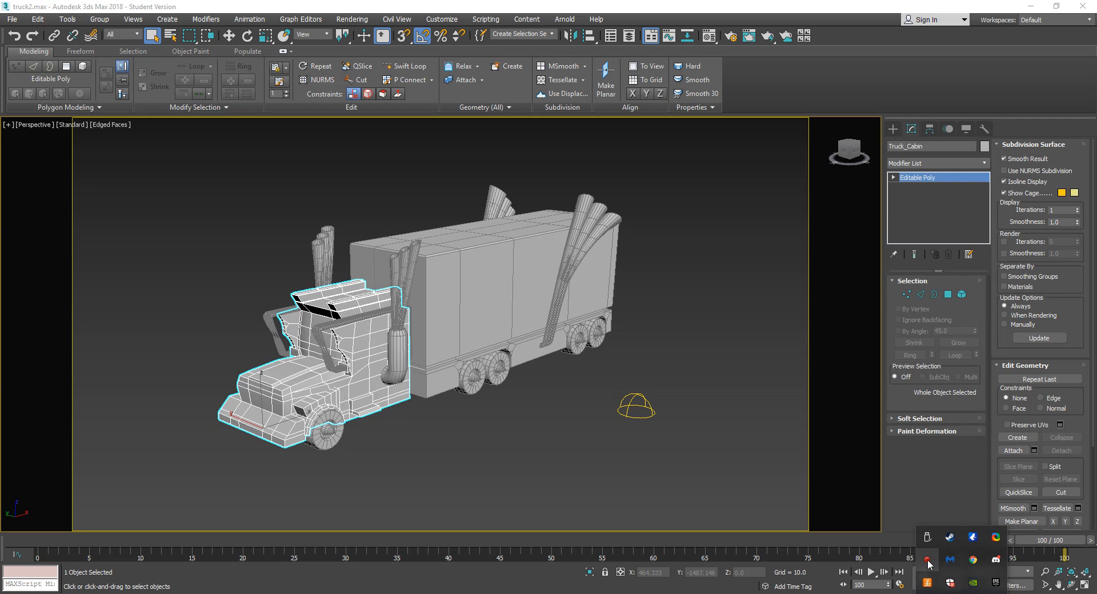